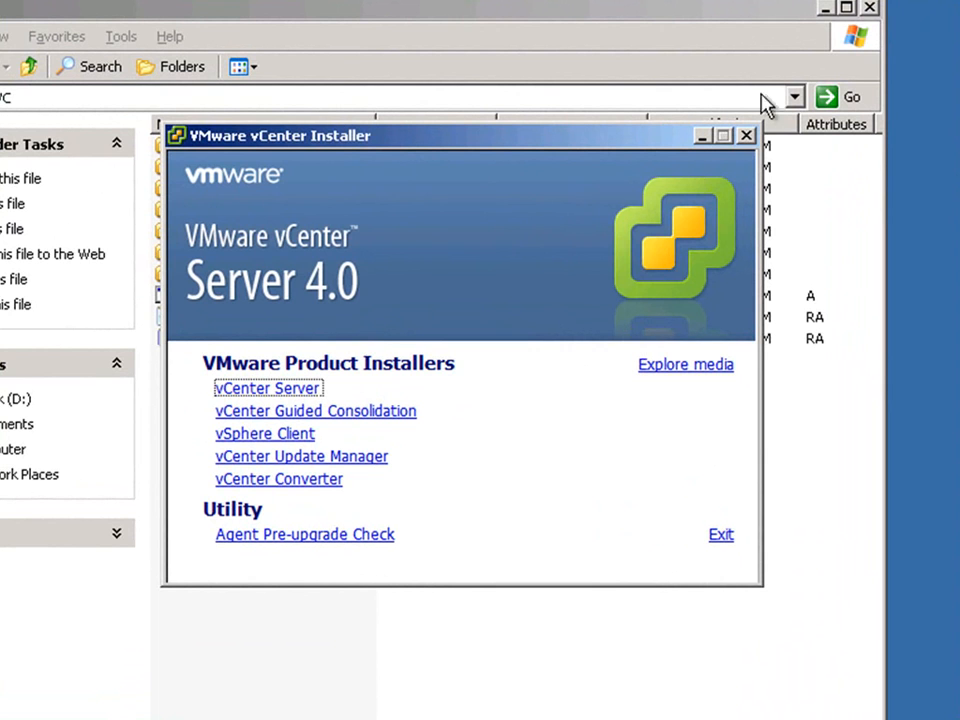
Close the file window behind the installer and start vCenter Server setup in English (United States), continuing past the welcome page.
{"action": "left_click", "coordinate": [869, 8]}
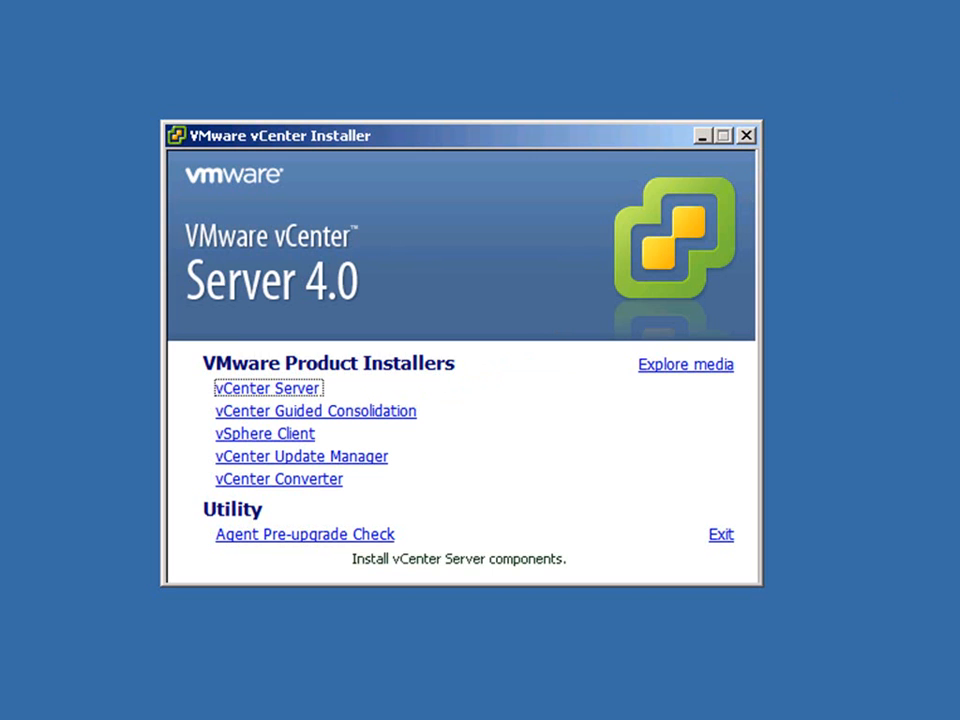
{"action": "left_click", "coordinate": [298, 397]}
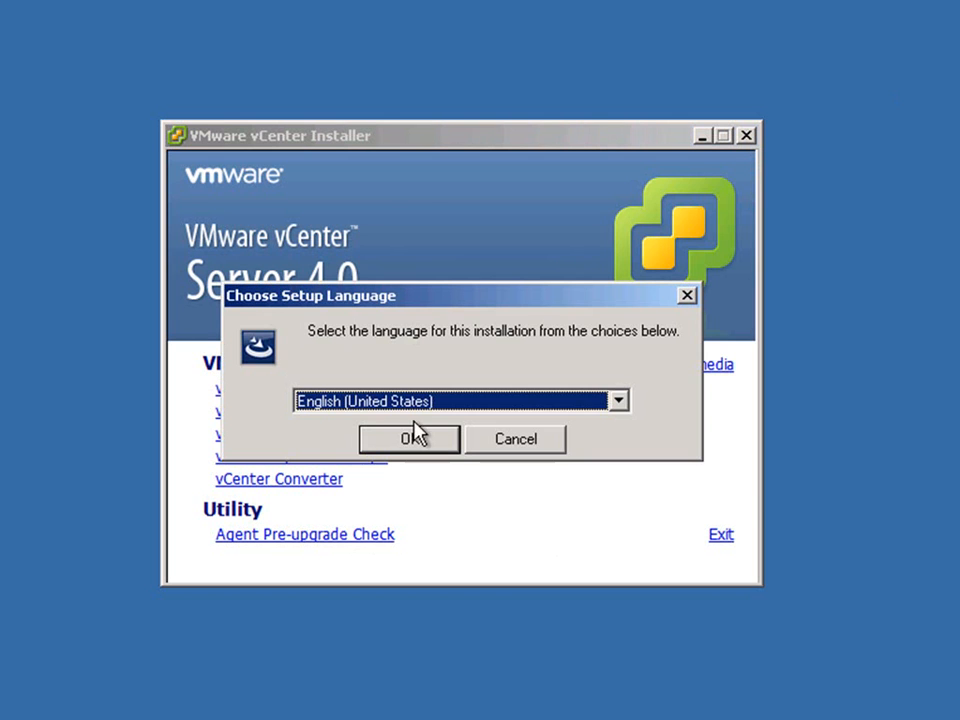
{"action": "left_click", "coordinate": [409, 440]}
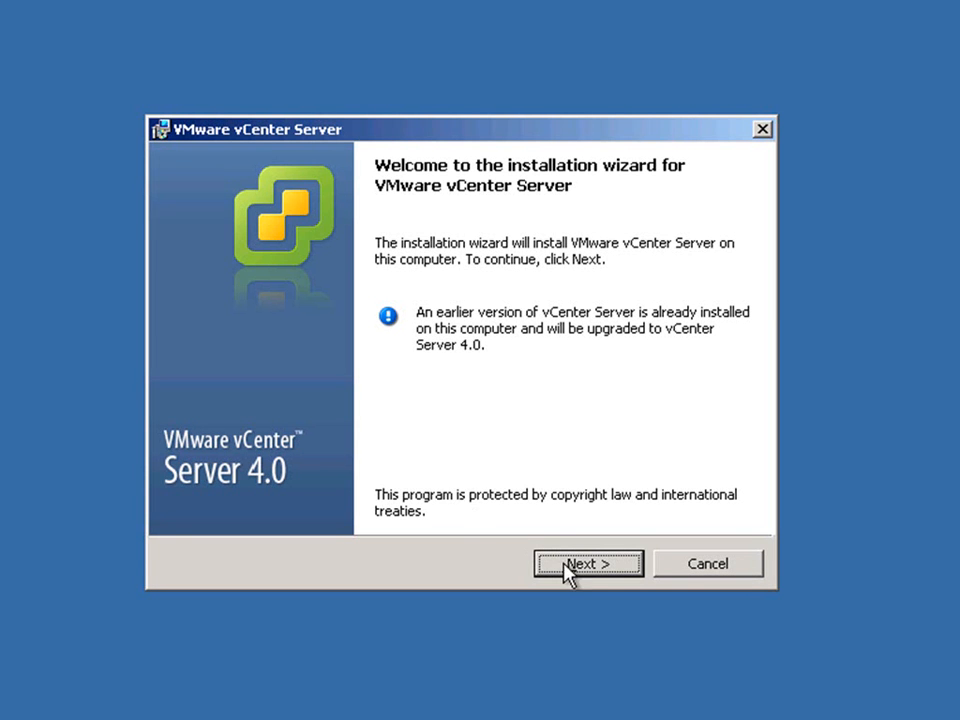
{"action": "left_click", "coordinate": [575, 566]}
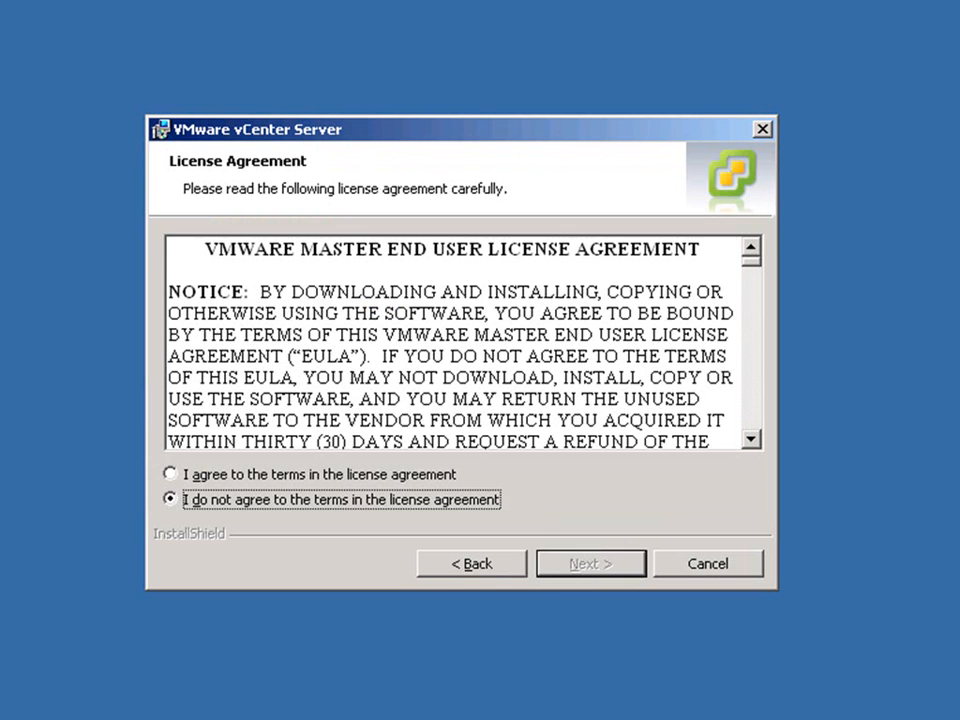
Accept the vCenter Server license agreement and keep the customer information with an empty license key for evaluation mode.
{"action": "left_click", "coordinate": [445, 476]}
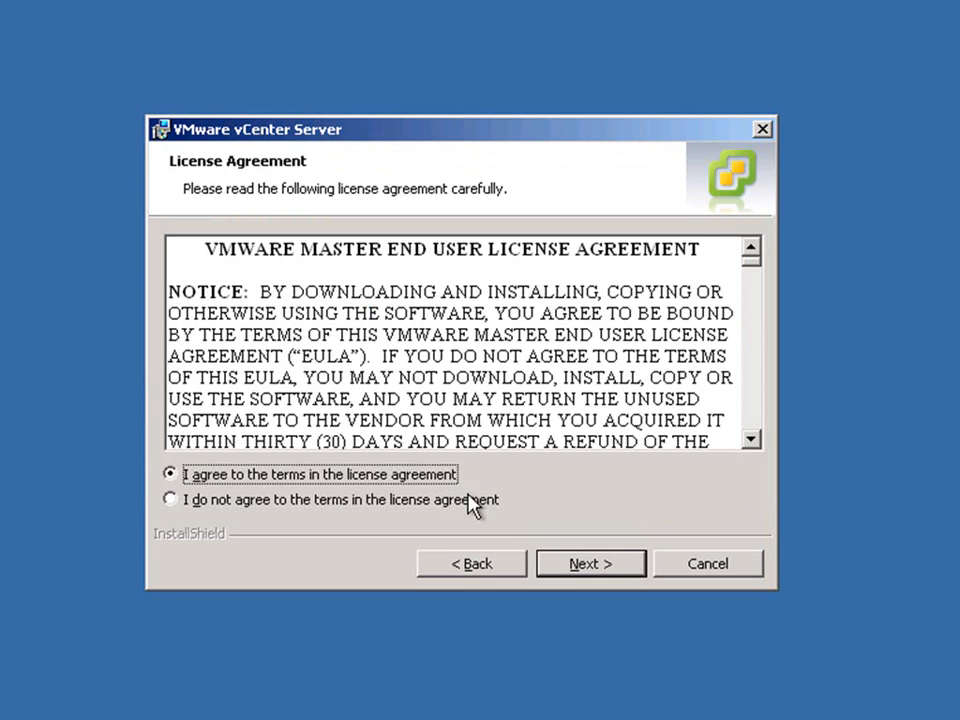
{"action": "left_click", "coordinate": [587, 566]}
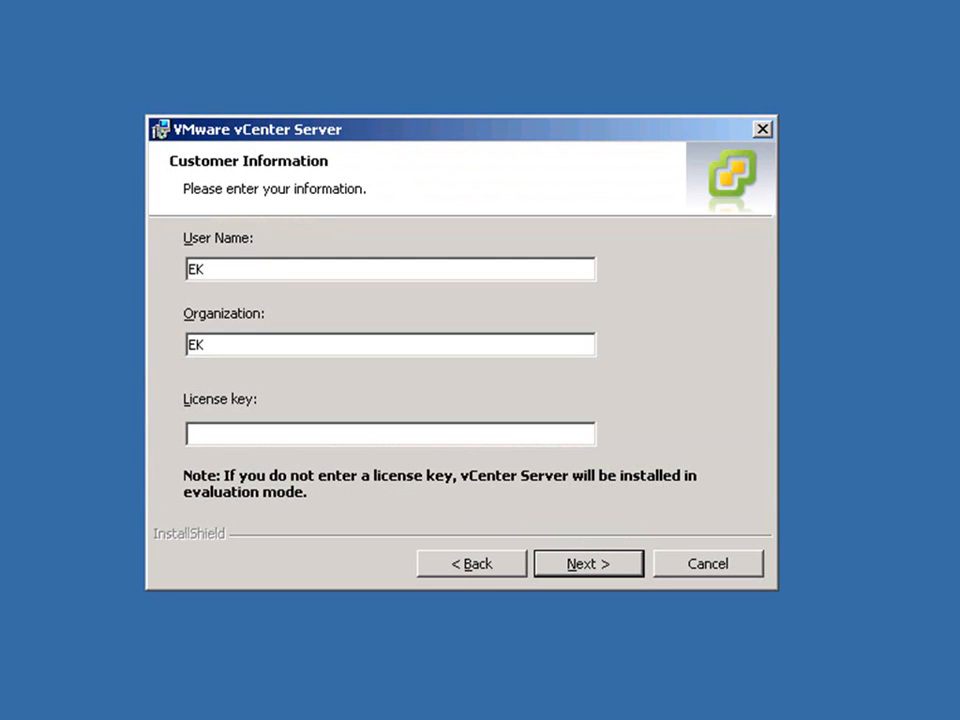
{"action": "left_click", "coordinate": [596, 566]}
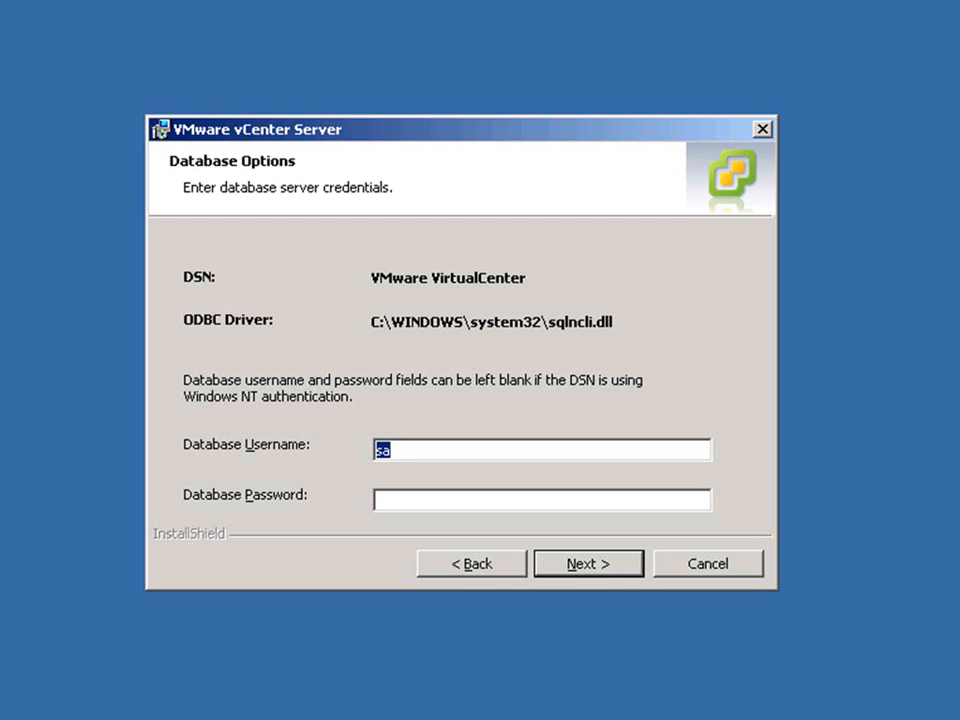
Enter the database password for the sa account, submit the credentials and acknowledge the extension compatibility warning.
{"action": "key", "text": "Tab"}
{"action": "type", "text": "*************"}
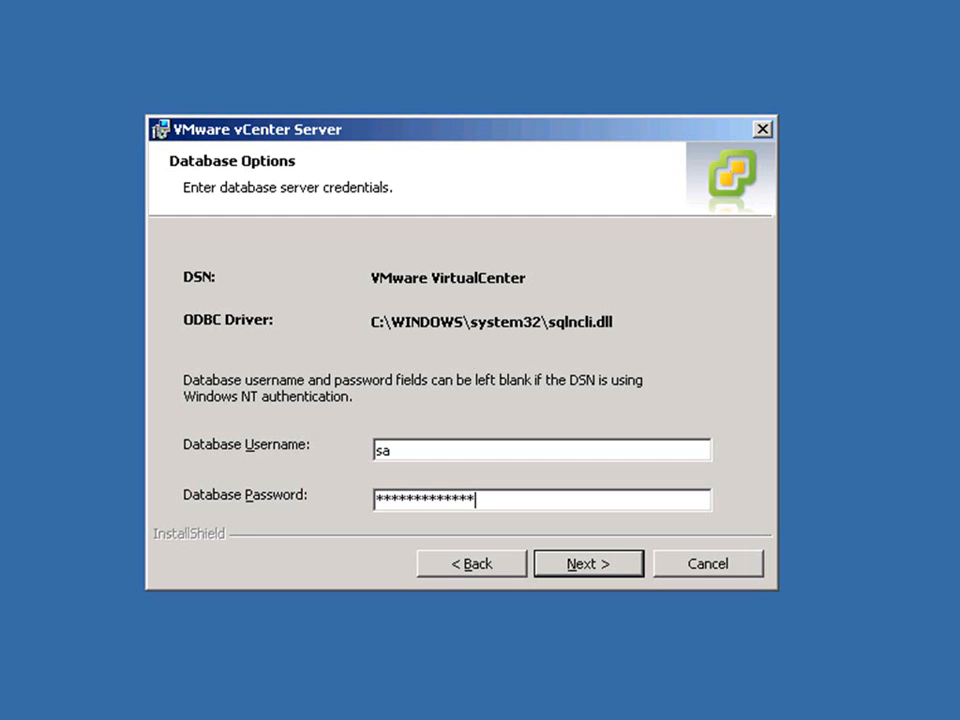
{"action": "left_click", "coordinate": [626, 576]}
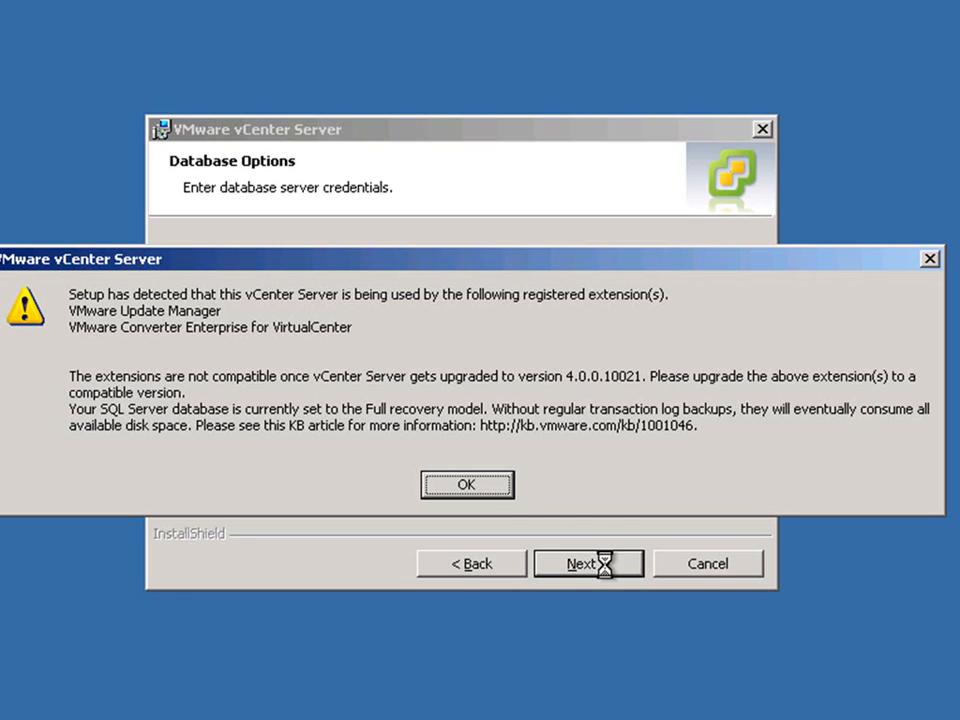
{"action": "left_click", "coordinate": [467, 485]}
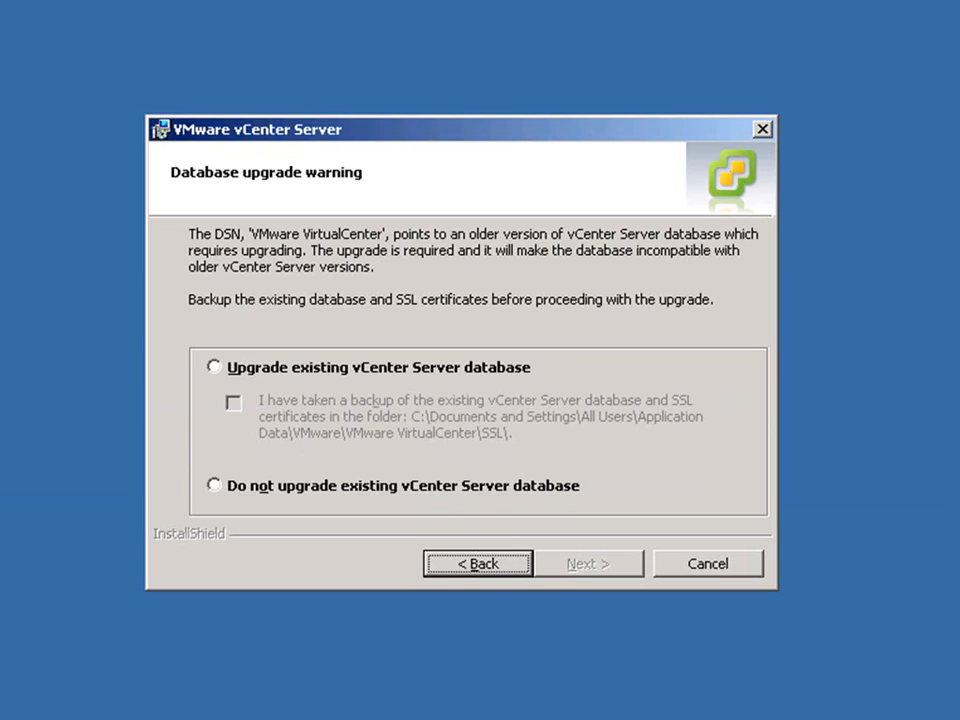
Choose to upgrade the existing vCenter Server database and declare that the database and SSL certificates are backed up.
{"action": "left_click", "coordinate": [237, 372]}
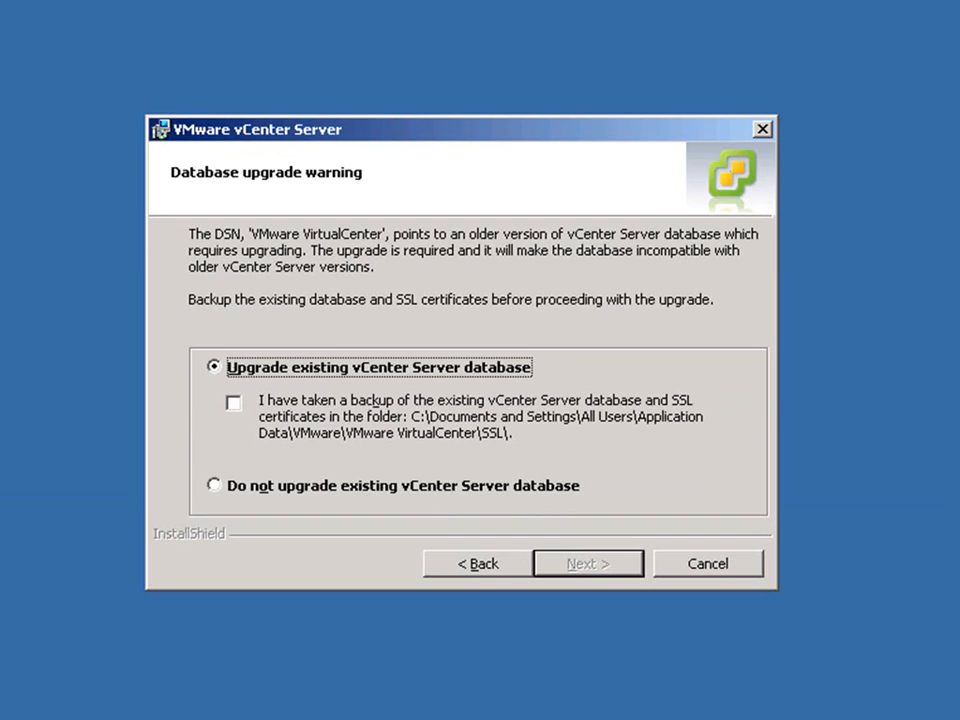
{"action": "left_click", "coordinate": [232, 403]}
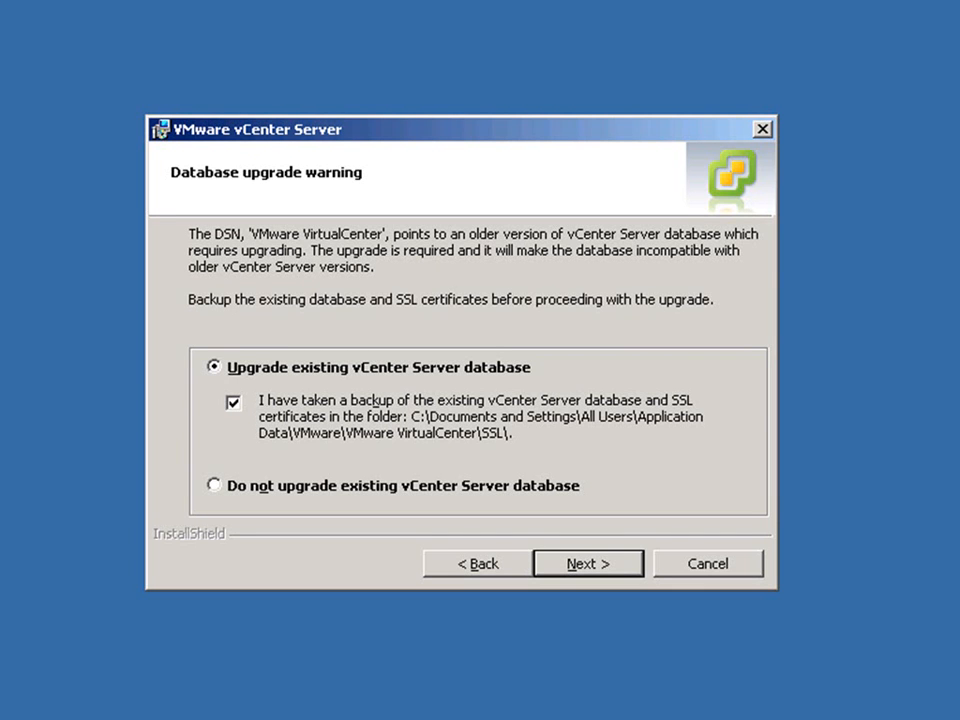
{"action": "left_click", "coordinate": [575, 563]}
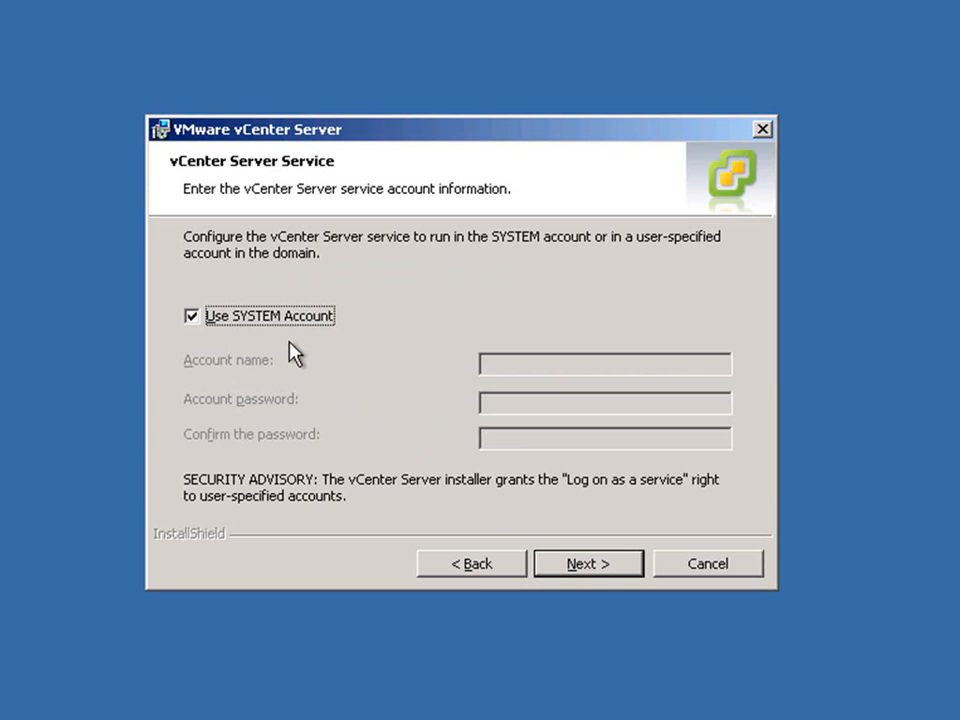
Keep the SYSTEM account and default ports for vCenter Server, then run the installation and finish the wizard.
{"action": "left_click", "coordinate": [599, 575]}
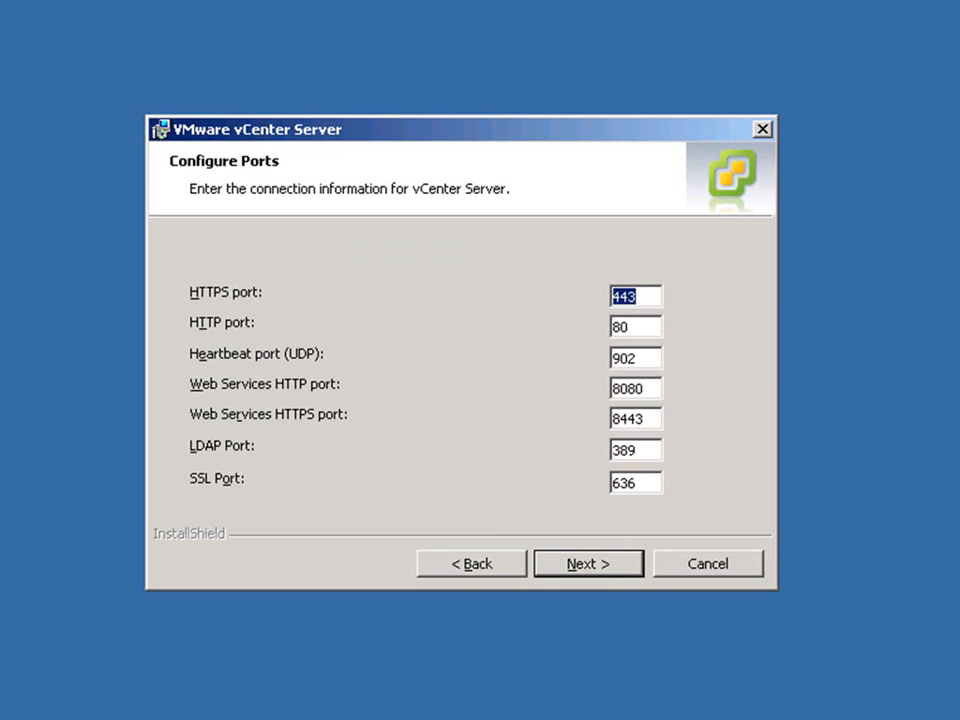
{"action": "left_click", "coordinate": [601, 568]}
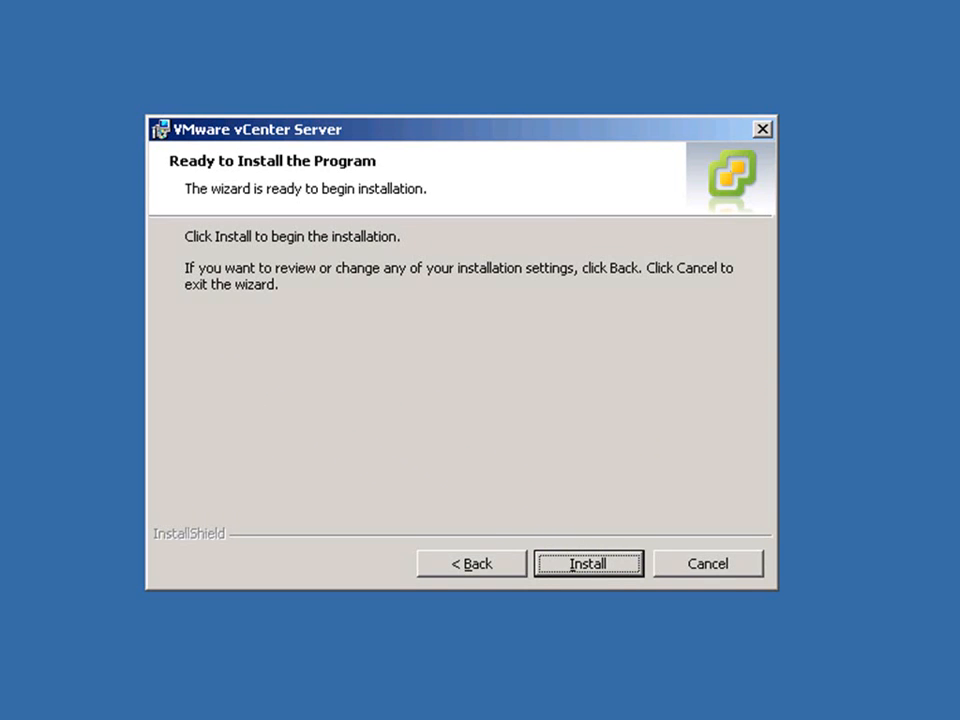
{"action": "left_click", "coordinate": [590, 566]}
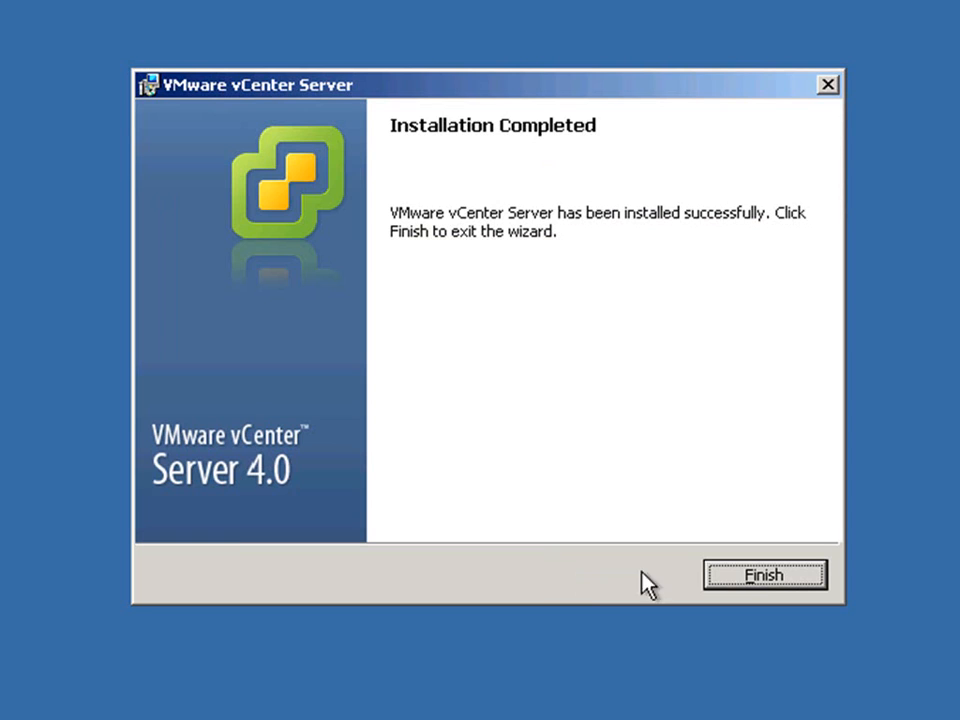
{"action": "left_click", "coordinate": [760, 573]}
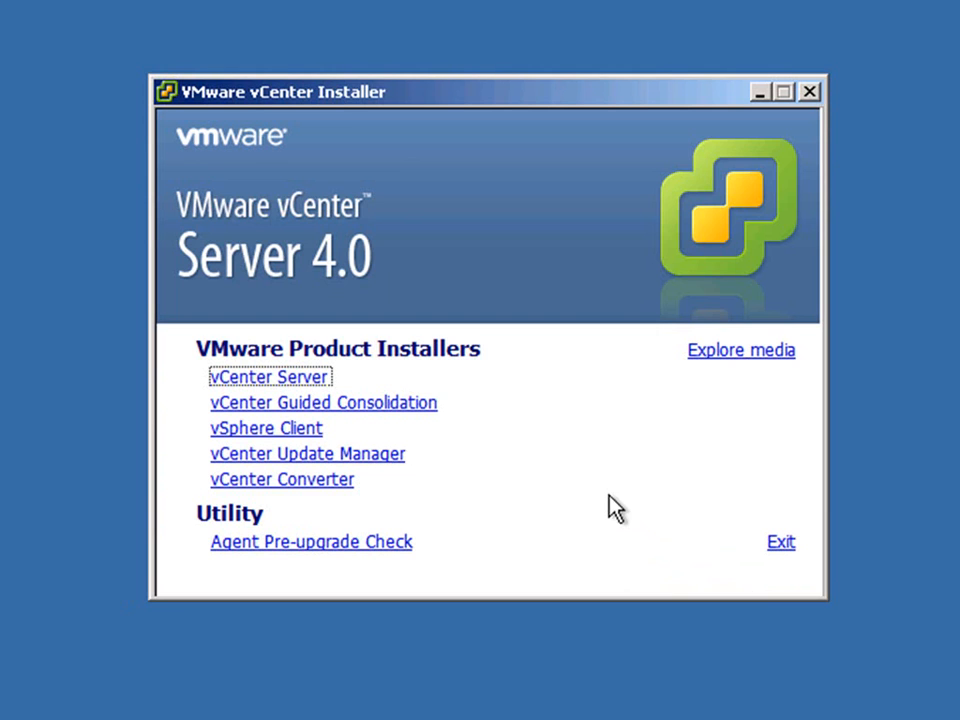
Start the vSphere Client 4.0 installation, accept its license agreement and continue to the additional component selection.
{"action": "left_click", "coordinate": [305, 430]}
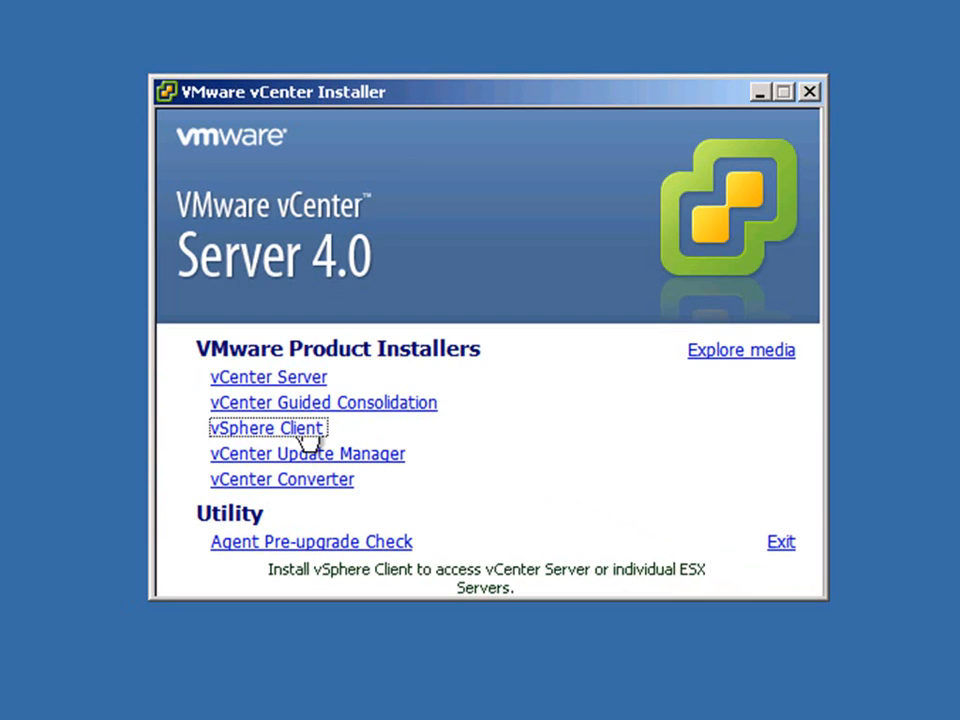
{"action": "left_click", "coordinate": [425, 433]}
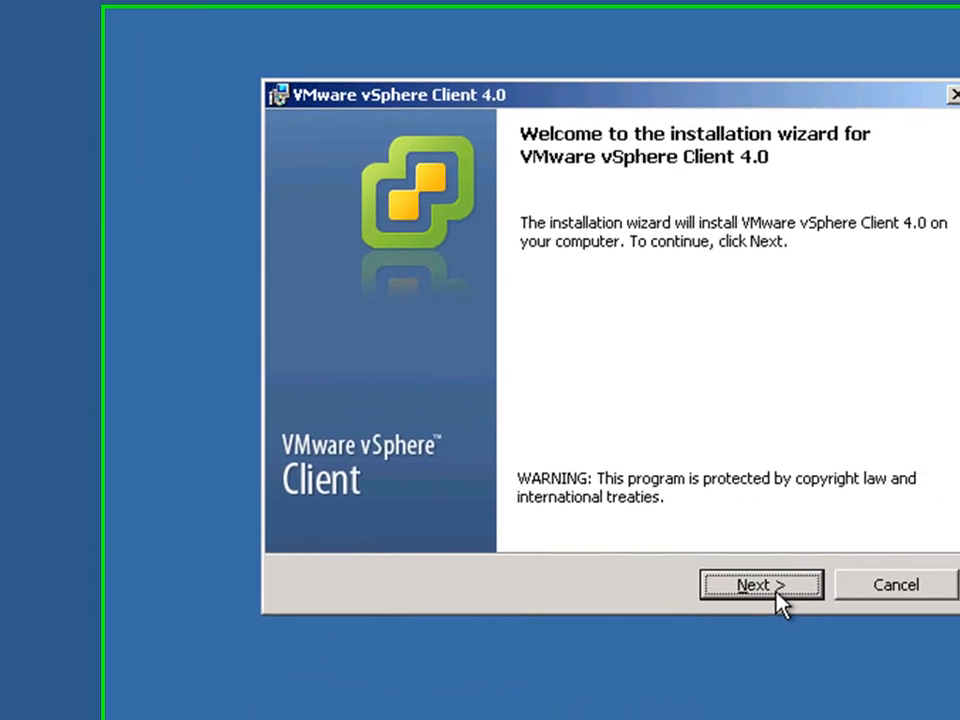
{"action": "left_click", "coordinate": [775, 601]}
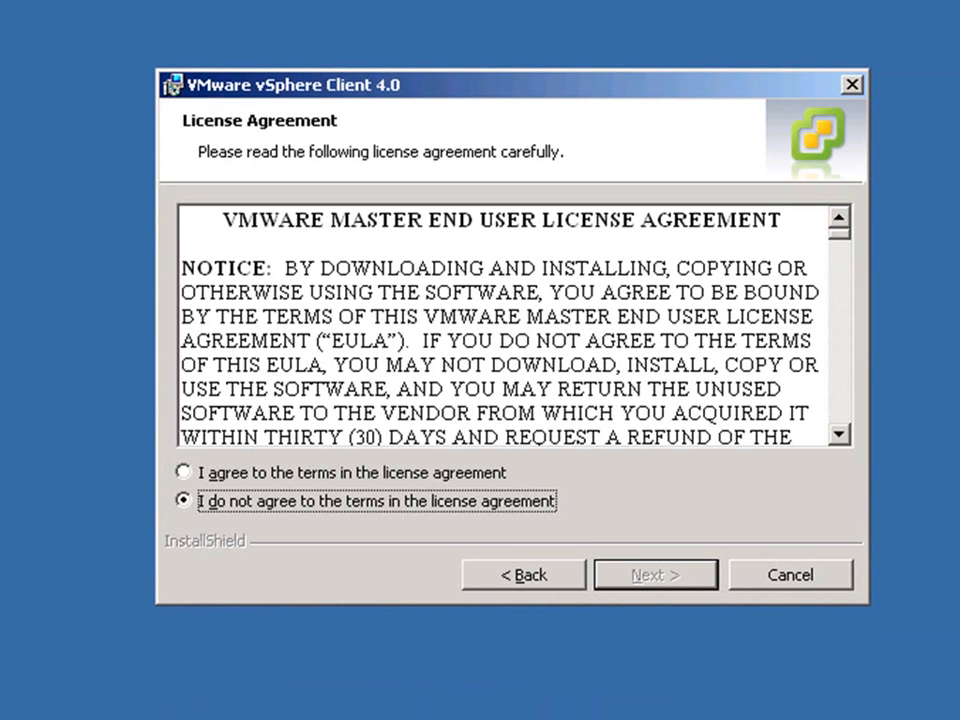
{"action": "left_click", "coordinate": [457, 476]}
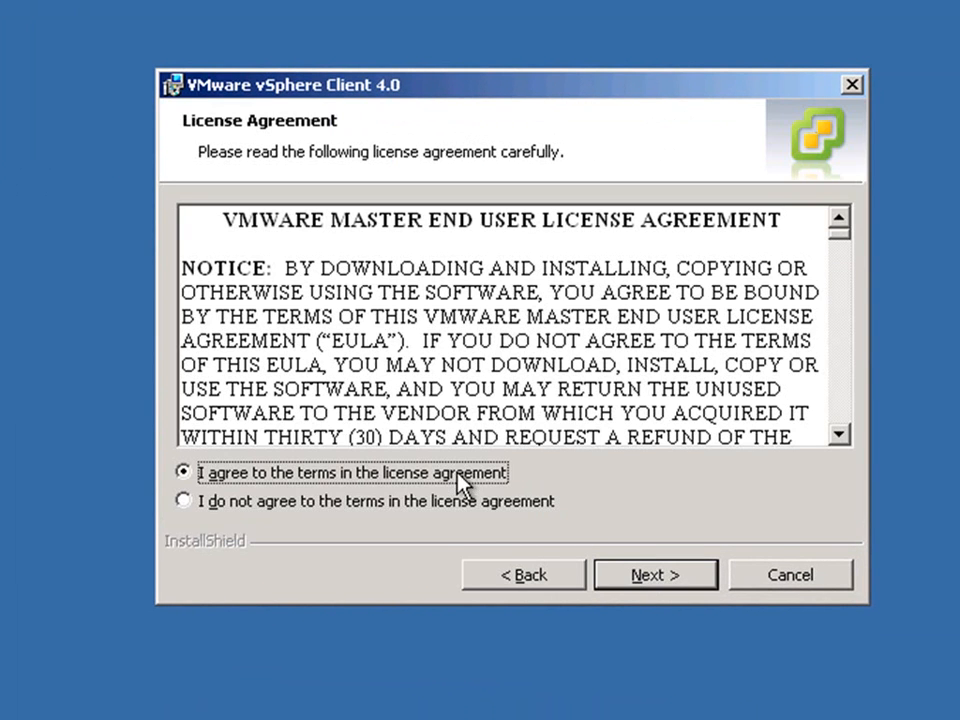
{"action": "left_click", "coordinate": [603, 566]}
{"action": "left_click", "coordinate": [607, 572]}
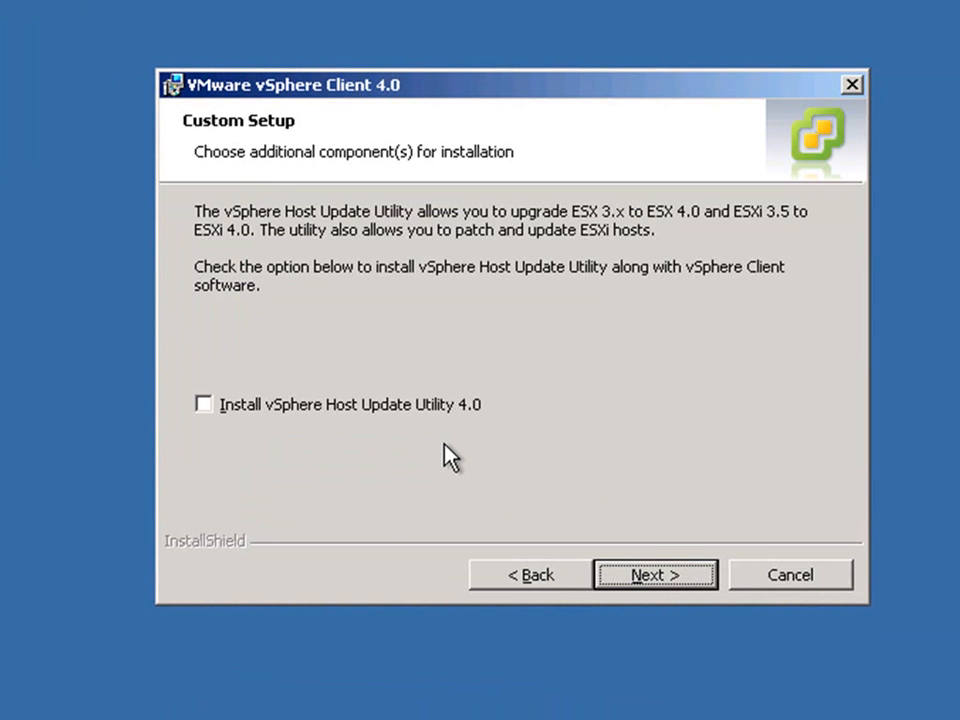
Include vSphere Host Update Utility 4.0, install the vSphere Client and finish the wizard.
{"action": "left_click", "coordinate": [407, 410]}
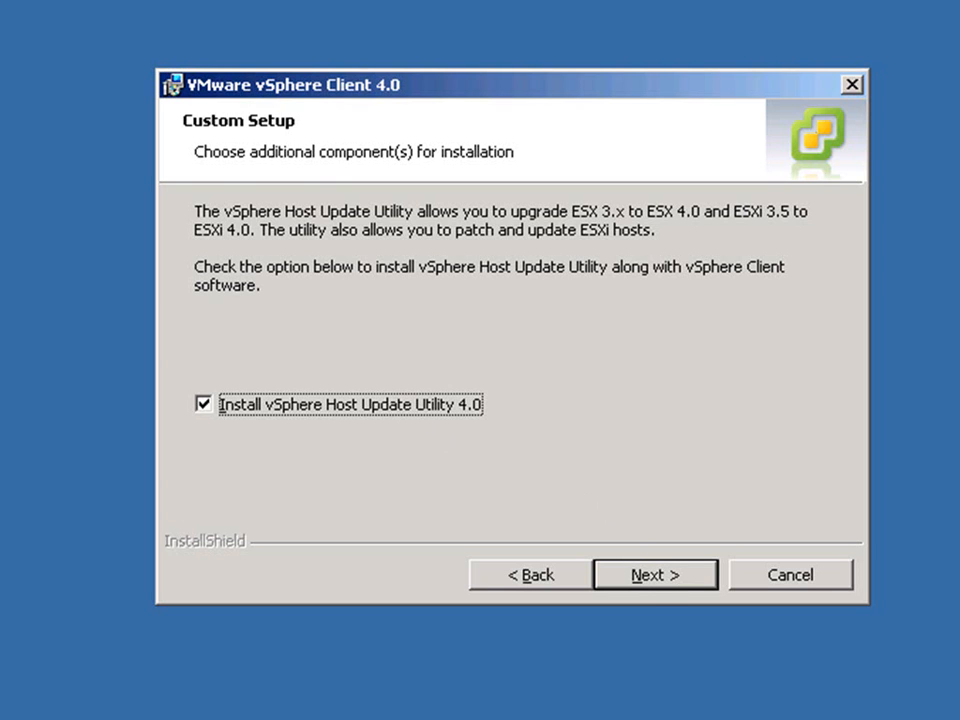
{"action": "key", "text": "Return"}
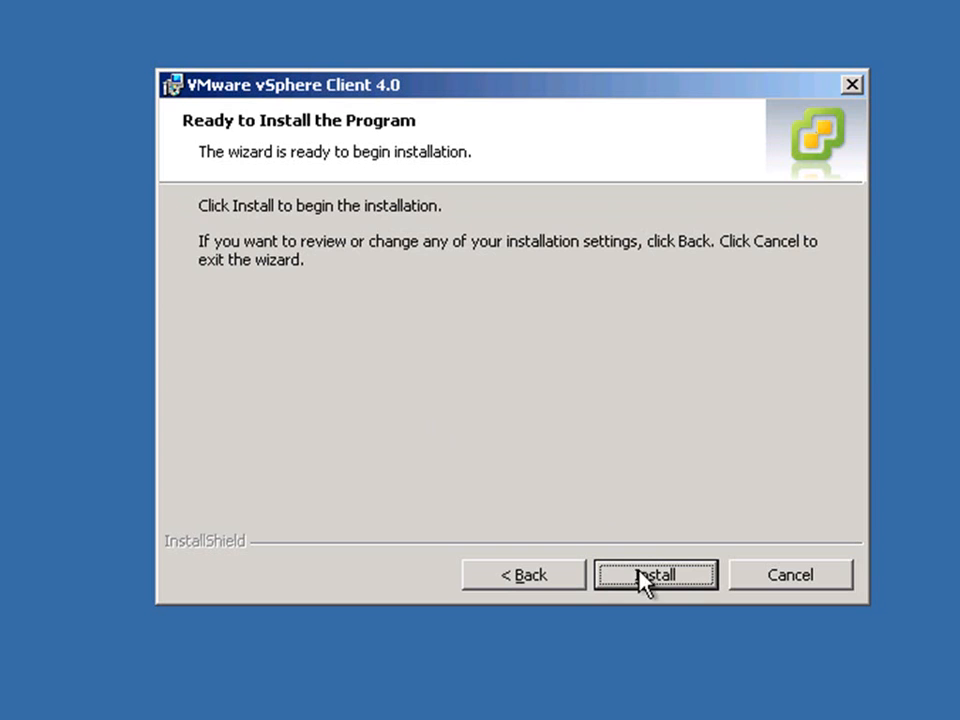
{"action": "left_click", "coordinate": [641, 578]}
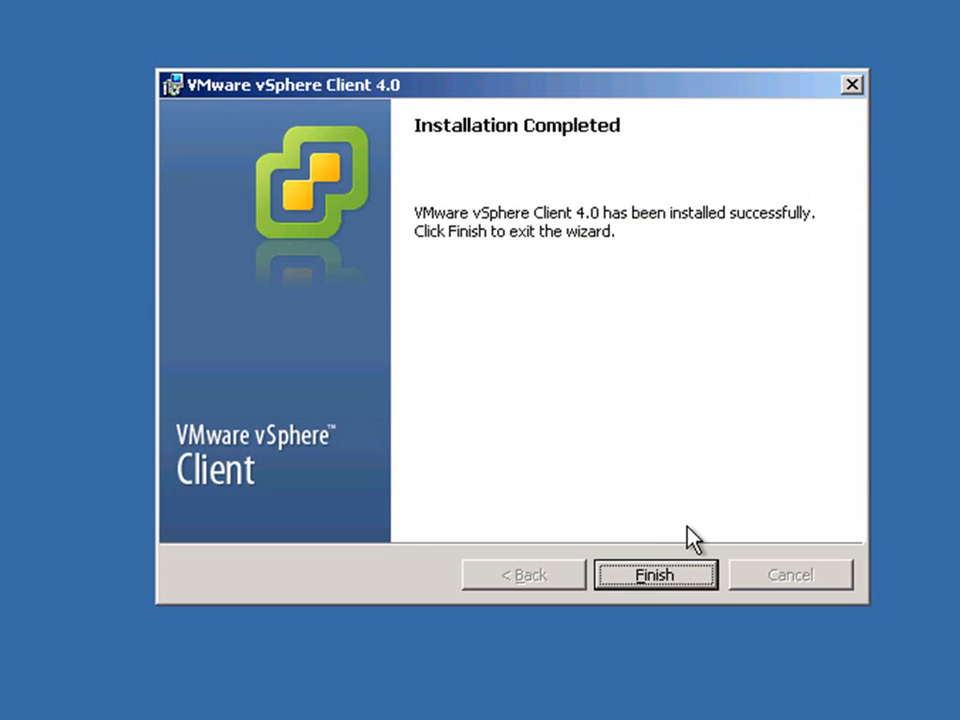
{"action": "left_click", "coordinate": [664, 577]}
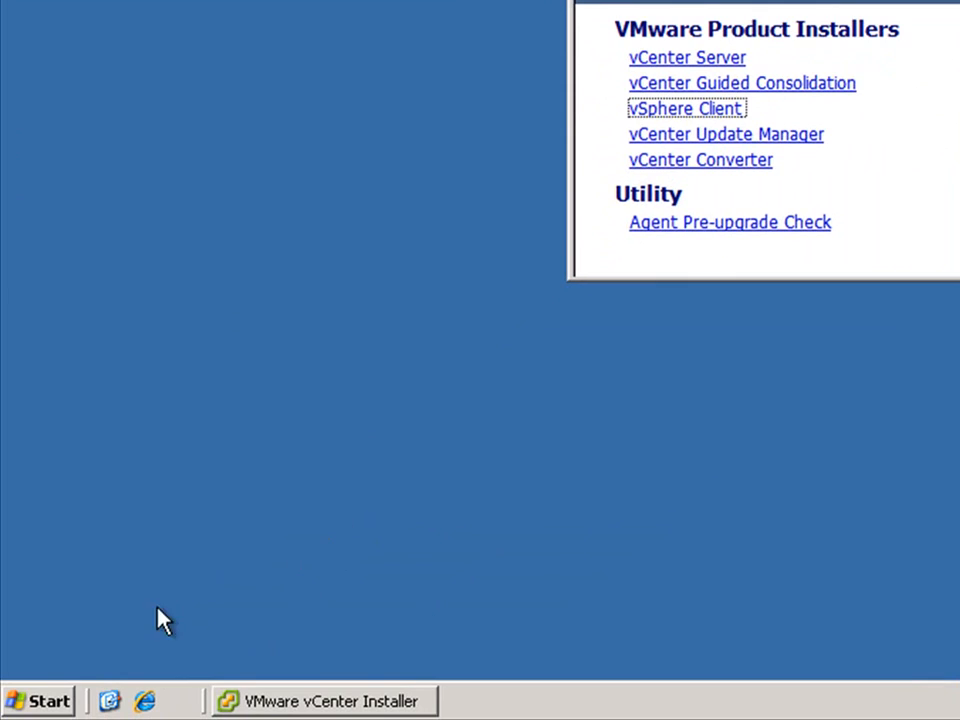
Open Add or Remove Programs from the Windows Control Panel.
{"action": "left_click", "coordinate": [40, 700]}
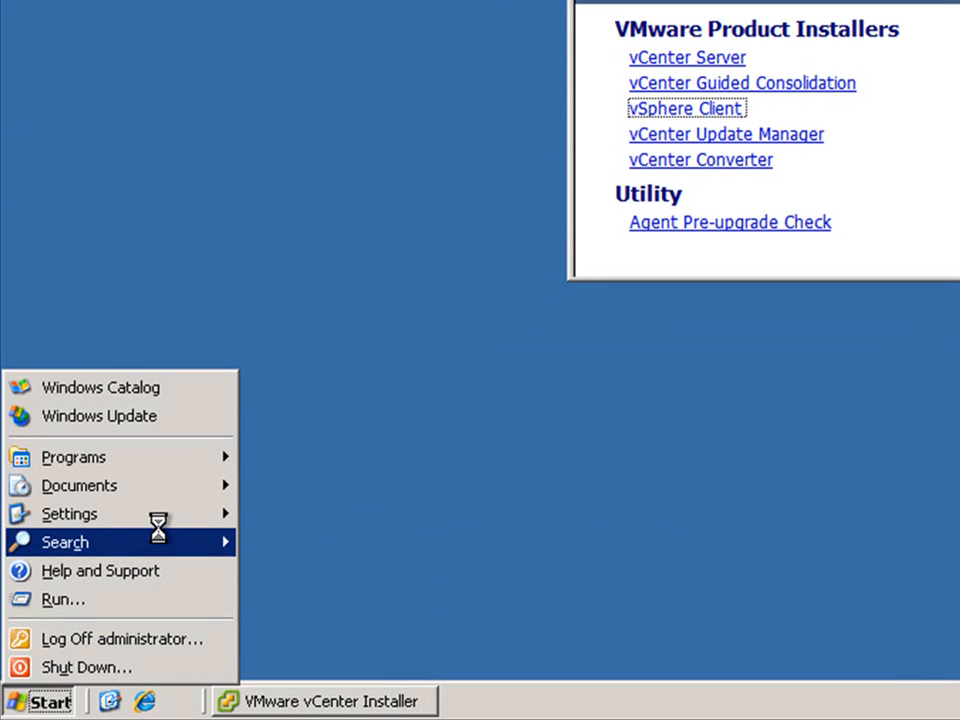
{"action": "mouse_move", "coordinate": [190, 514]}
{"action": "left_click", "coordinate": [280, 514]}
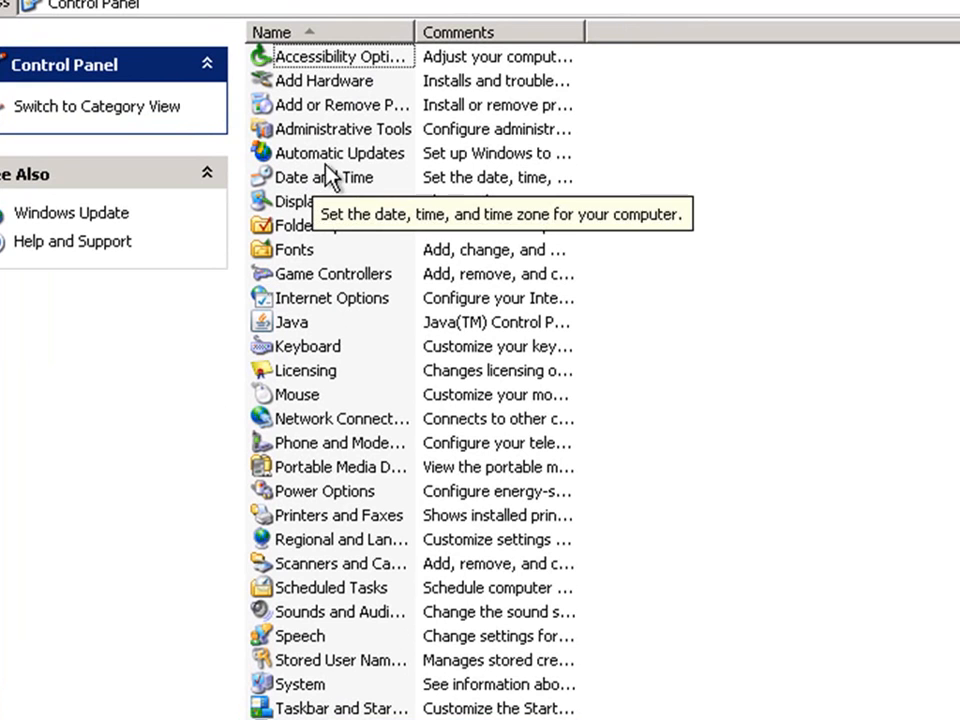
{"action": "double_click", "coordinate": [372, 110]}
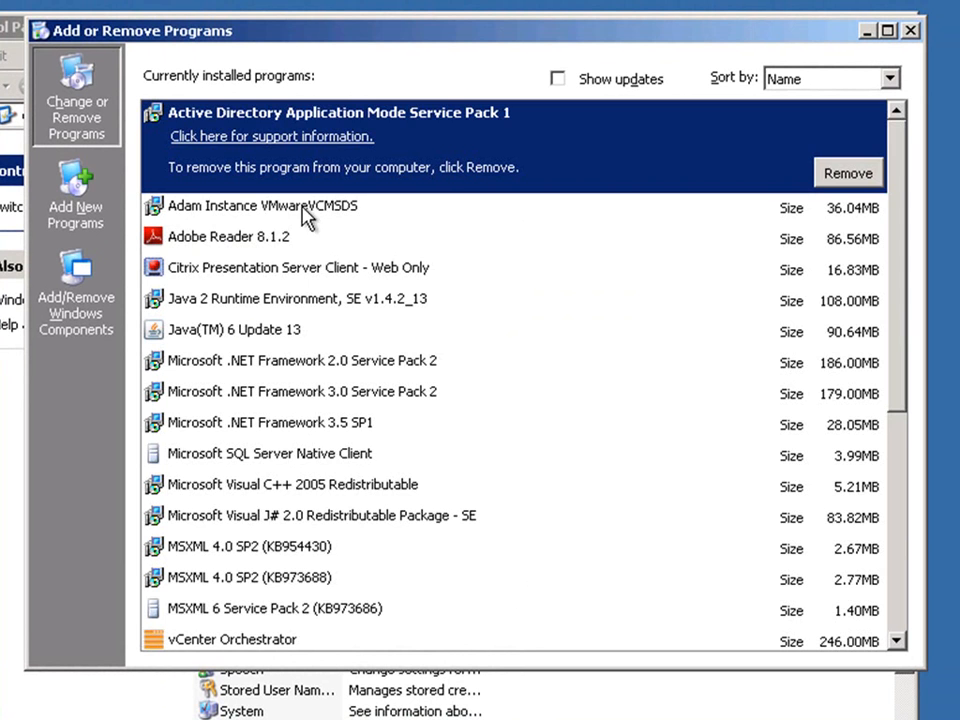
Uninstall VMware Converter Enterprise Client 4.0.3, then close Add or Remove Programs and the Control Panel.
{"action": "scroll", "coordinate": [306, 214], "scroll_direction": "down", "scroll_amount": 4}
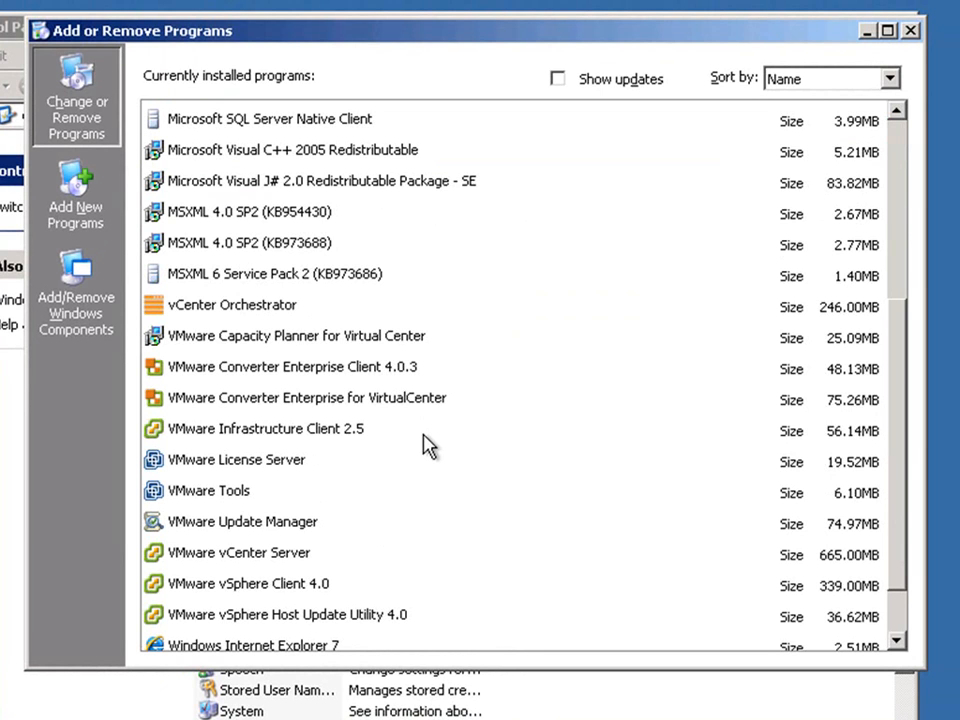
{"action": "left_click", "coordinate": [412, 369]}
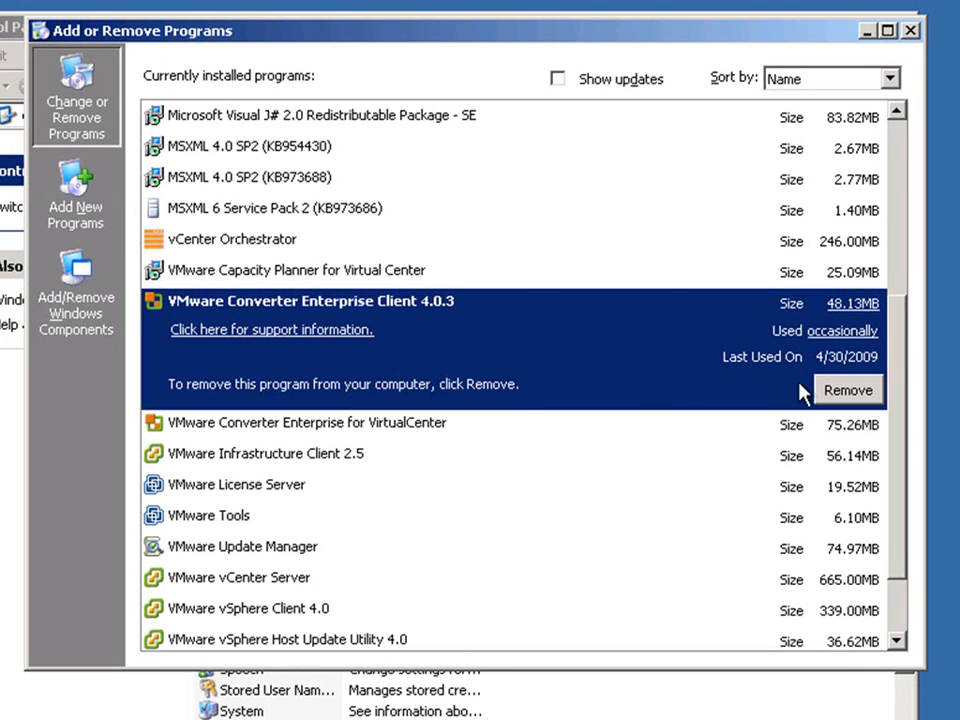
{"action": "left_click", "coordinate": [831, 390]}
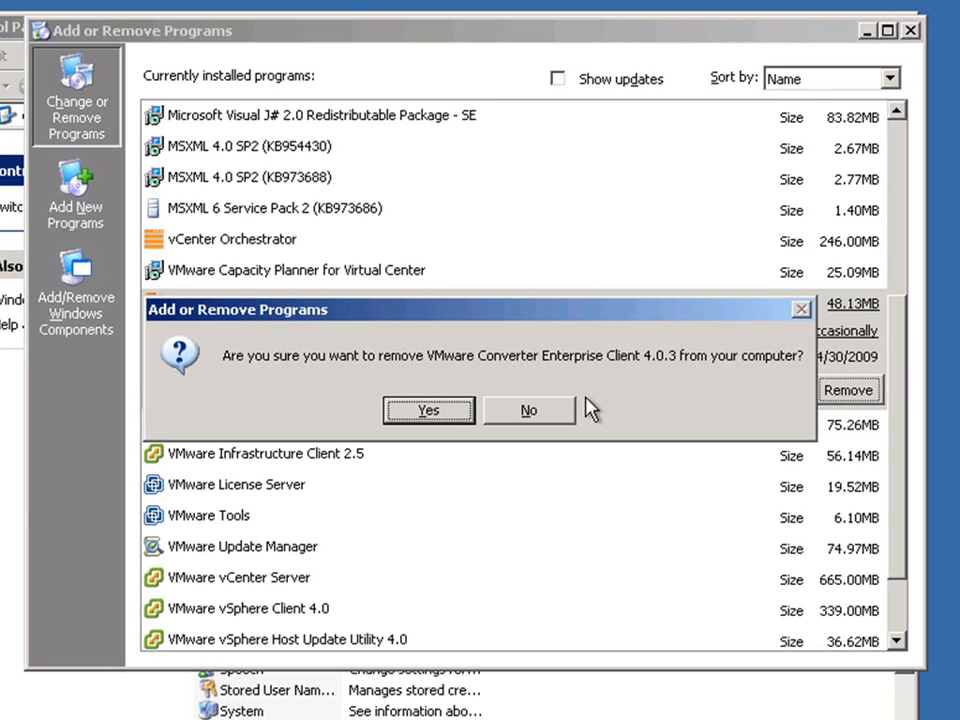
{"action": "left_click", "coordinate": [437, 412]}
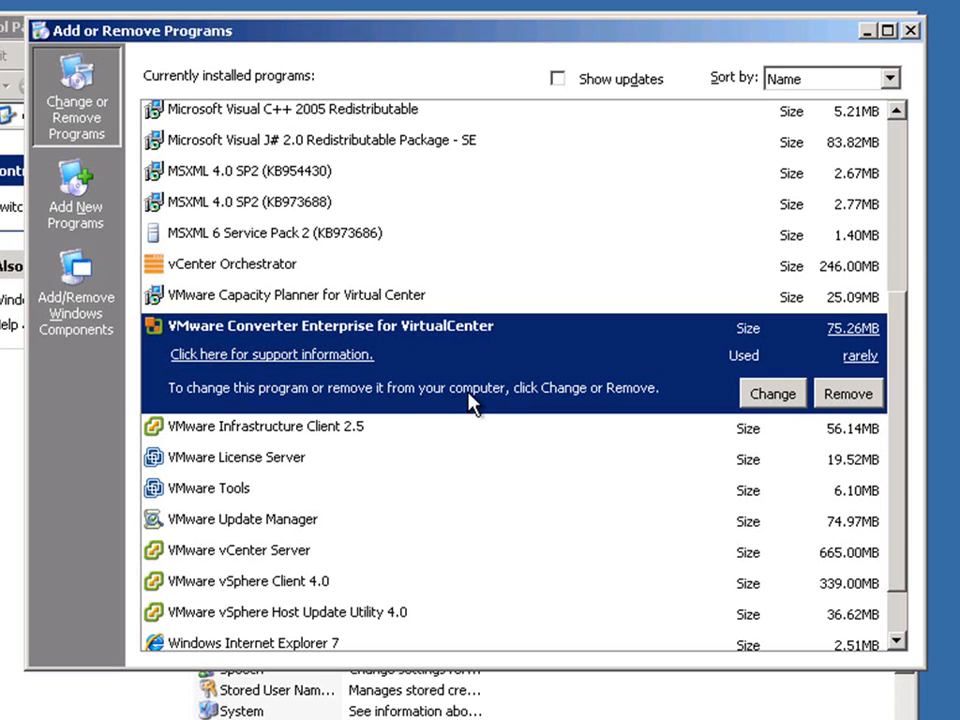
{"action": "left_click", "coordinate": [912, 31]}
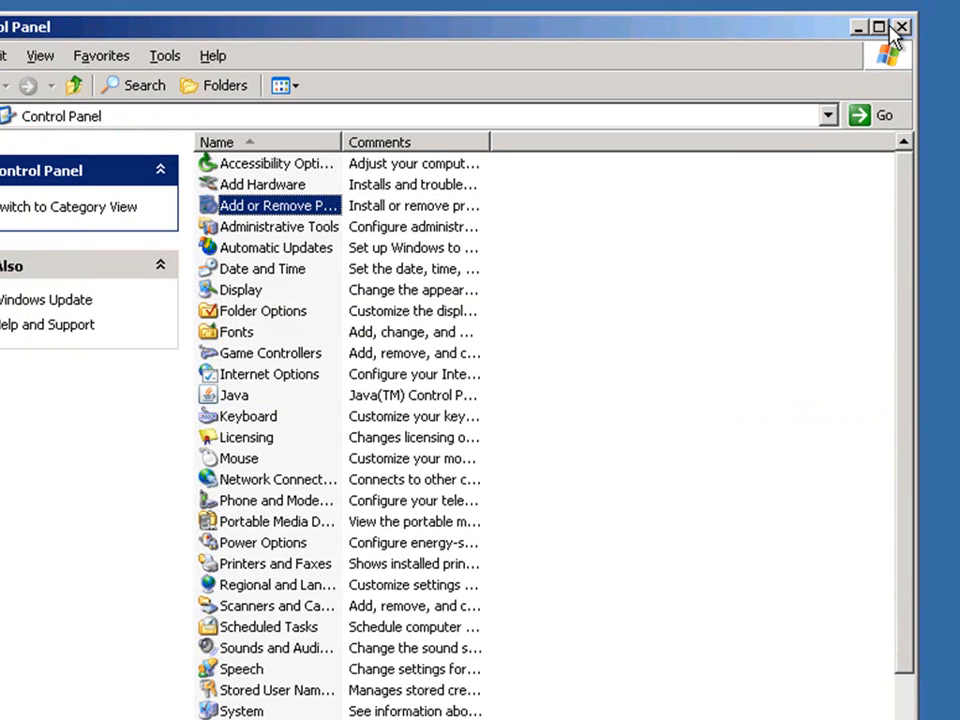
{"action": "left_click", "coordinate": [900, 28]}
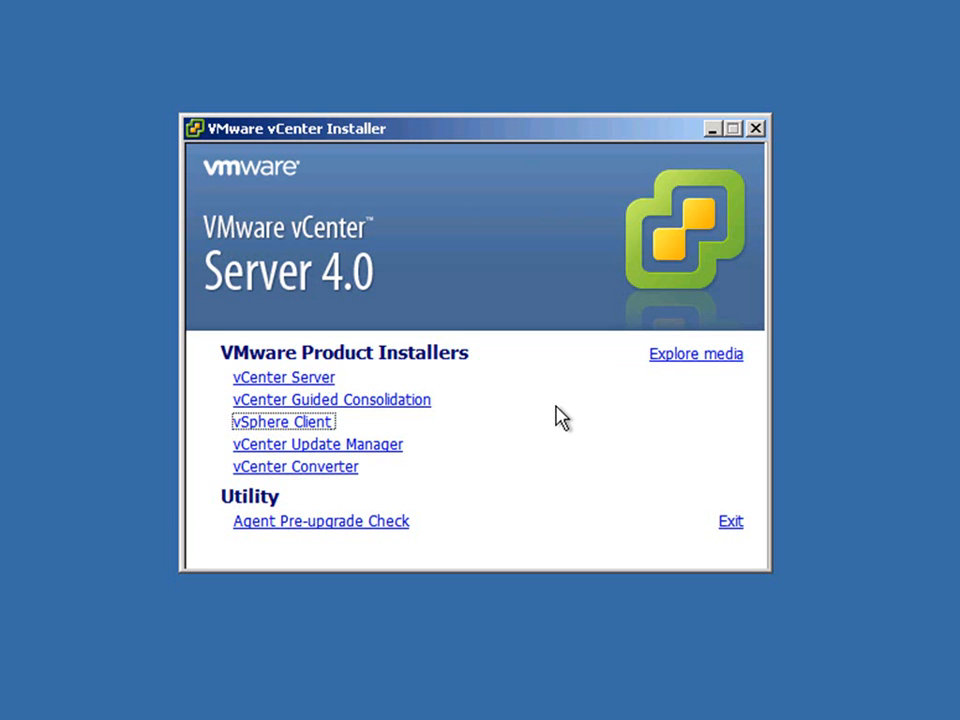
Start the vCenter Update Manager upgrade in English (United States), accept its license agreement and continue to the vCenter Server information.
{"action": "left_click", "coordinate": [392, 444]}
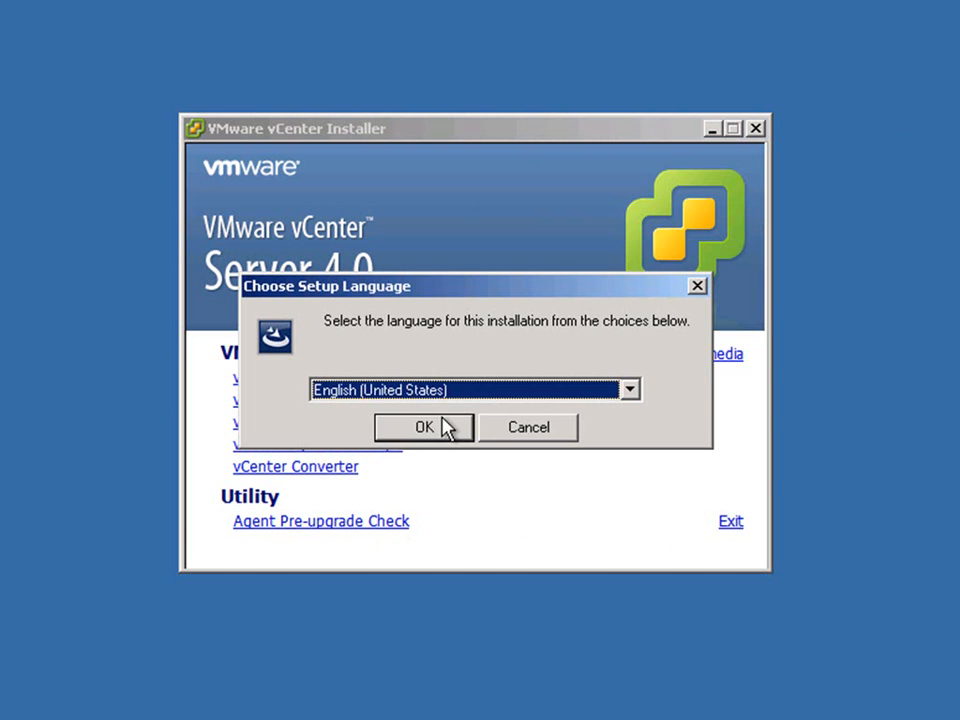
{"action": "left_click", "coordinate": [424, 427]}
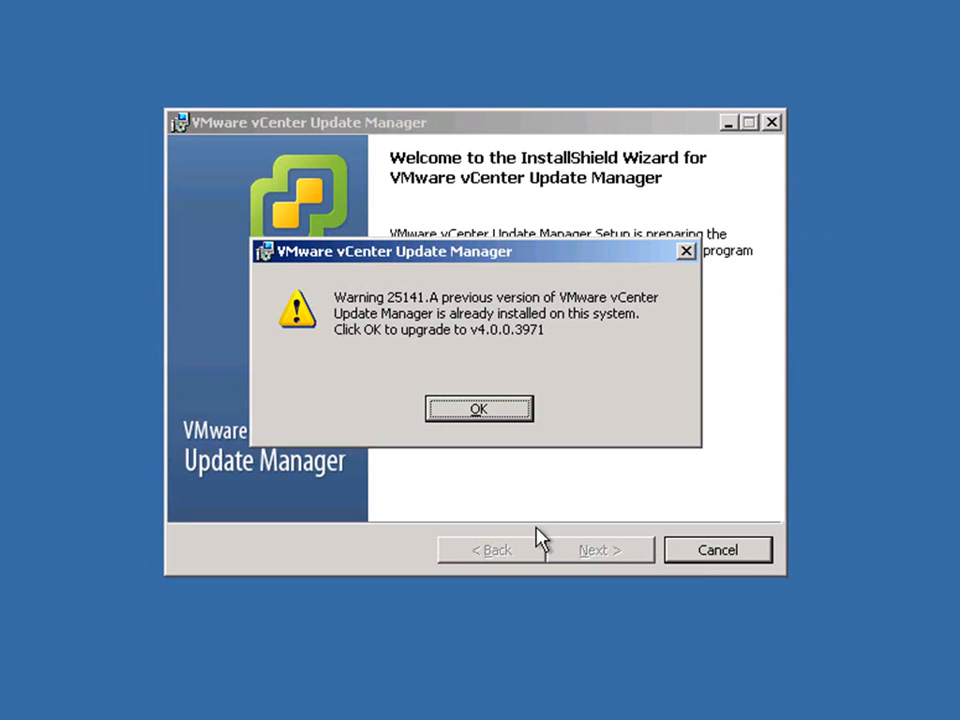
{"action": "left_click", "coordinate": [481, 414]}
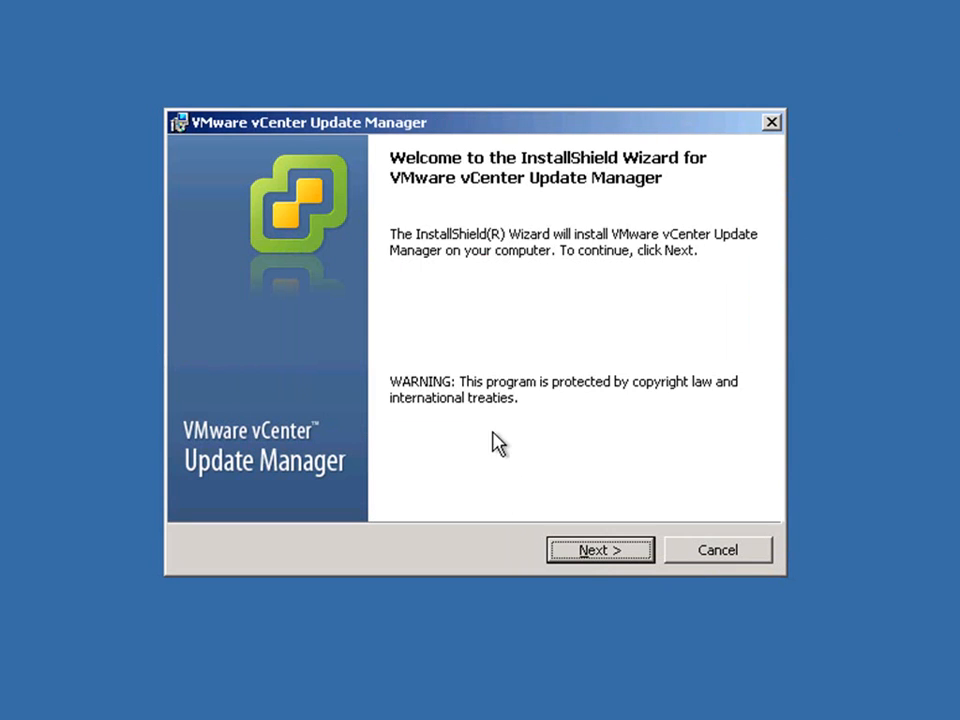
{"action": "left_click", "coordinate": [586, 550]}
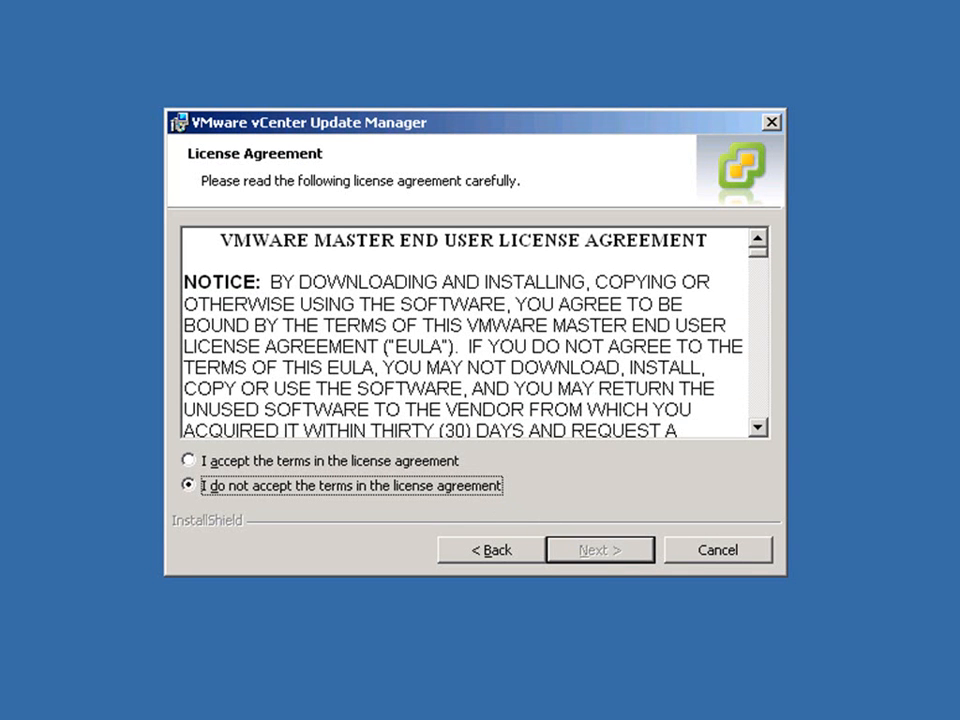
{"action": "left_click", "coordinate": [443, 461]}
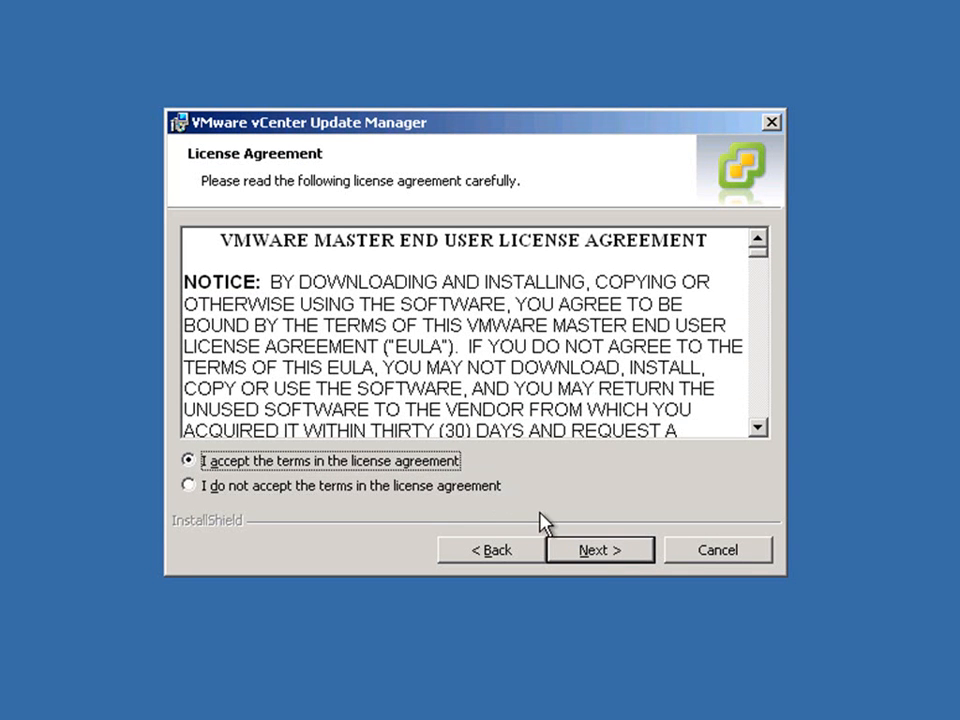
{"action": "left_click", "coordinate": [590, 550]}
Provide vCenter Server address 10.12.251.23, user name administrator and the account password for Update Manager, and continue.
{"action": "type", "text": "10.12.251.23"}
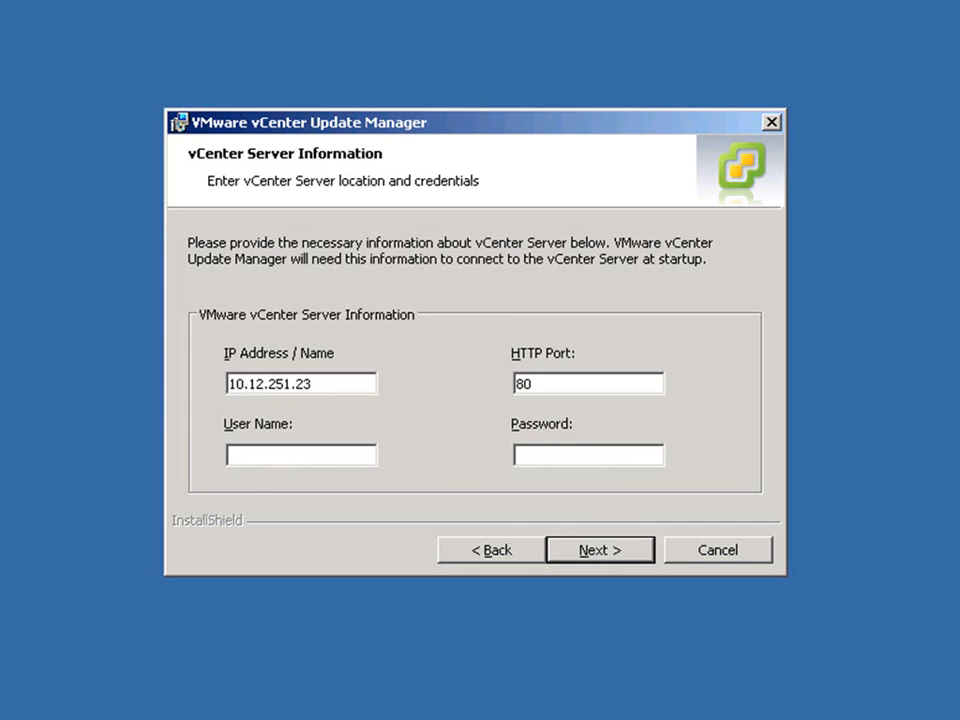
{"action": "left_click", "coordinate": [269, 456]}
{"action": "type", "text": "administrator"}
{"action": "key", "text": "Tab"}
{"action": "type", "text": "*************"}
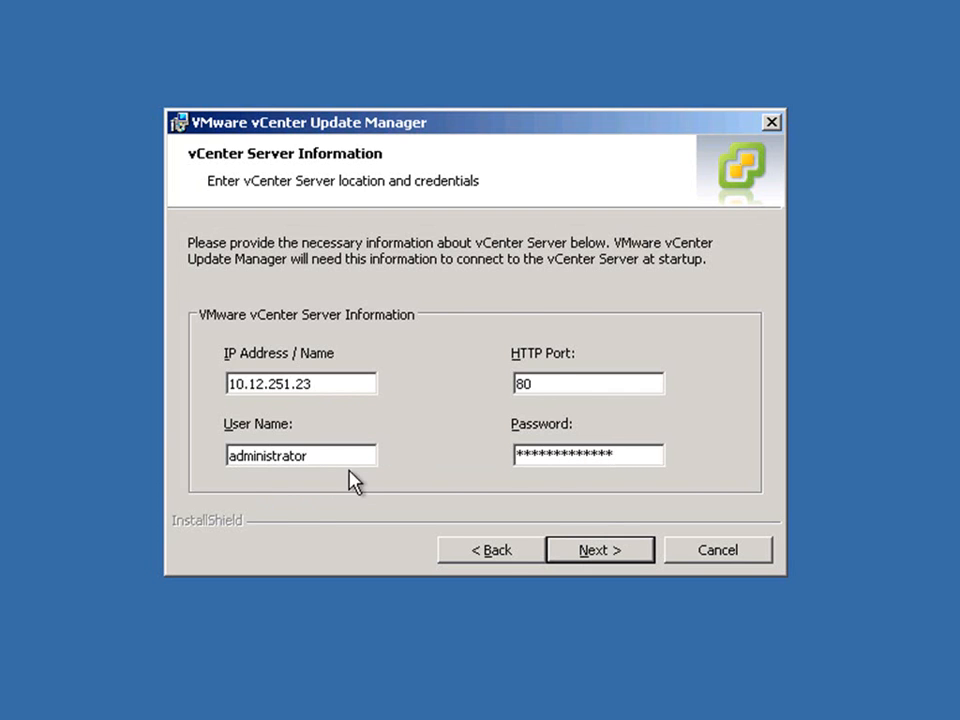
{"action": "key", "text": "Return"}
Enter the database password for the sa account, continue and acknowledge the SQL Server recovery model warning.
{"action": "left_click", "coordinate": [484, 484]}
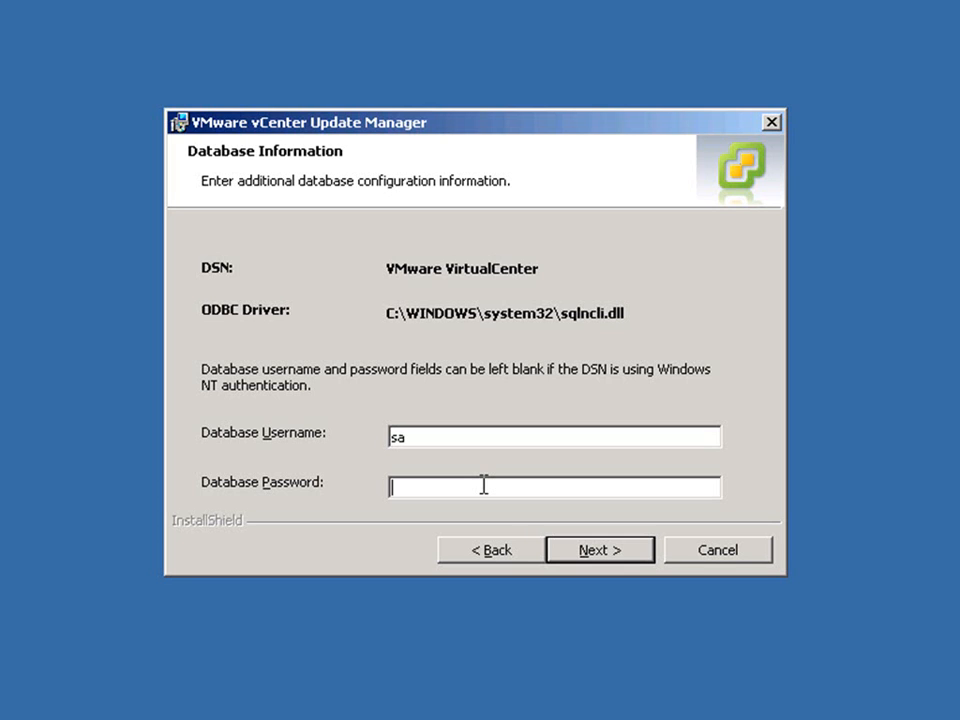
{"action": "type", "text": "*************"}
{"action": "left_click", "coordinate": [607, 555]}
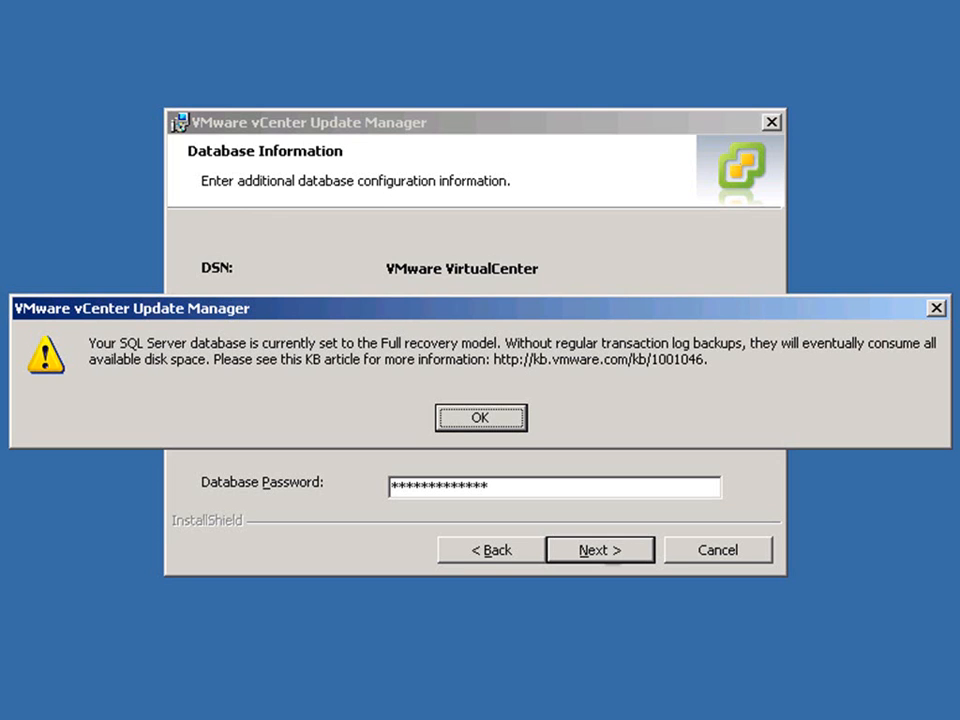
{"action": "left_click", "coordinate": [500, 424]}
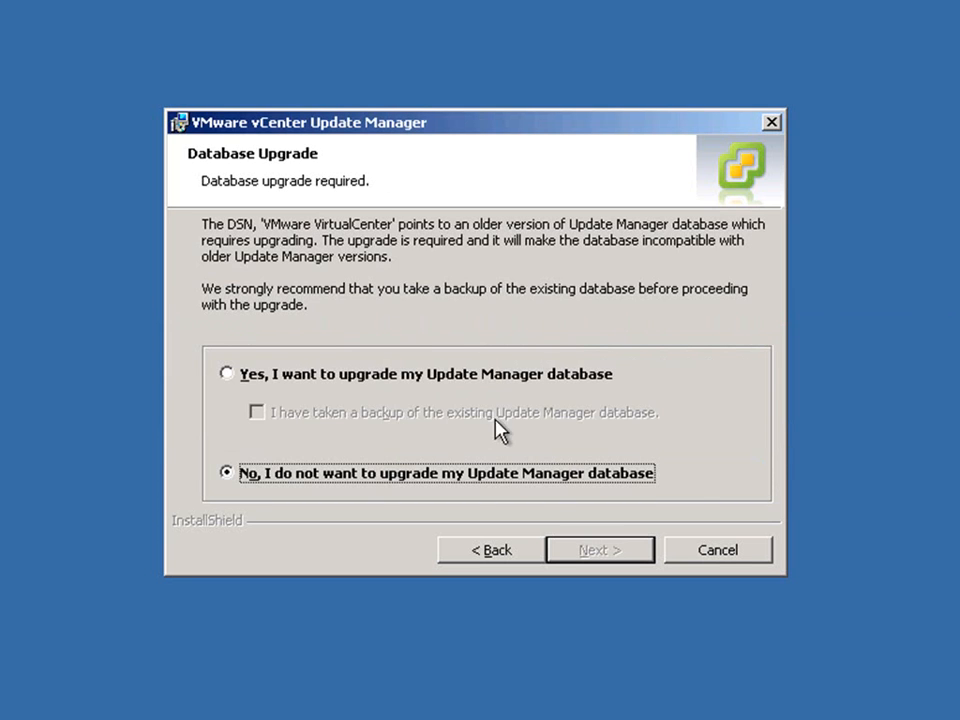
Choose to upgrade the Update Manager database, confirm that a backup has been taken and continue.
{"action": "left_click", "coordinate": [312, 375]}
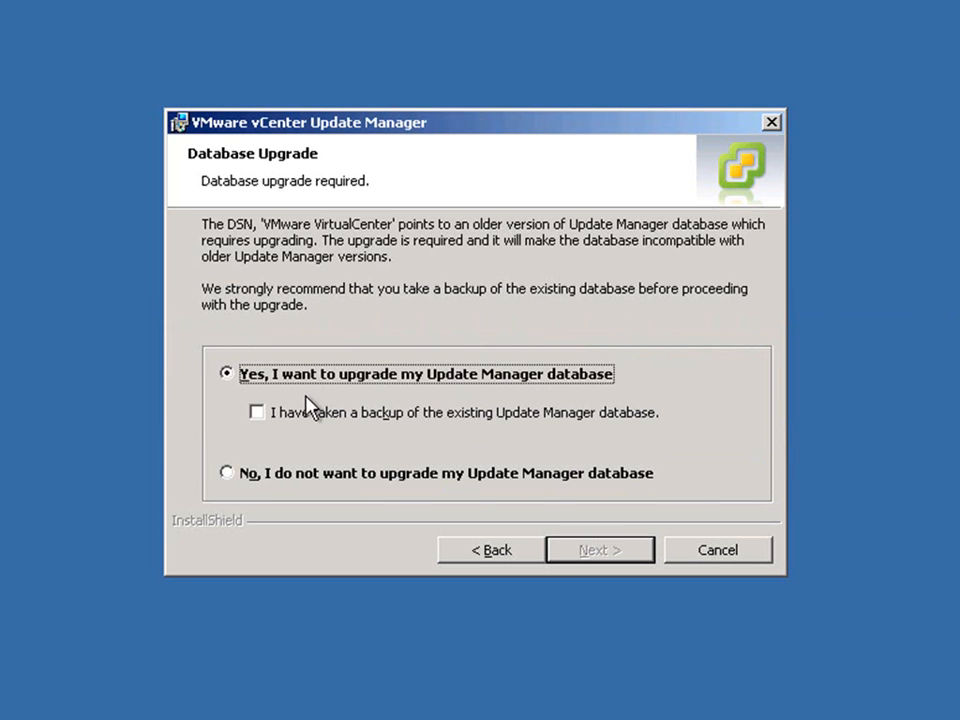
{"action": "left_click", "coordinate": [285, 414]}
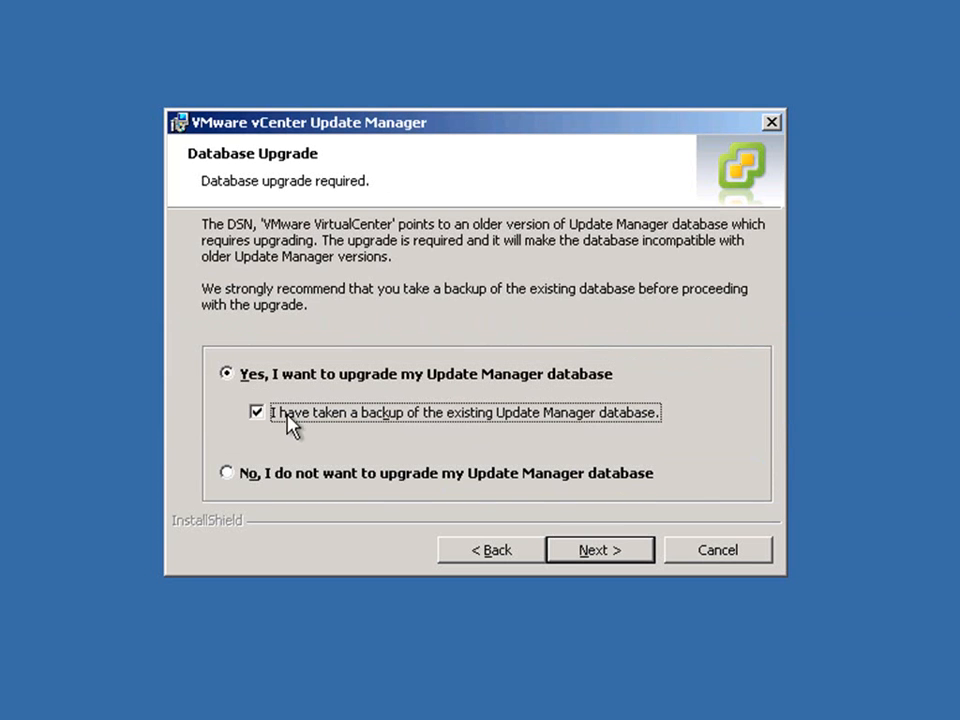
{"action": "left_click", "coordinate": [602, 552]}
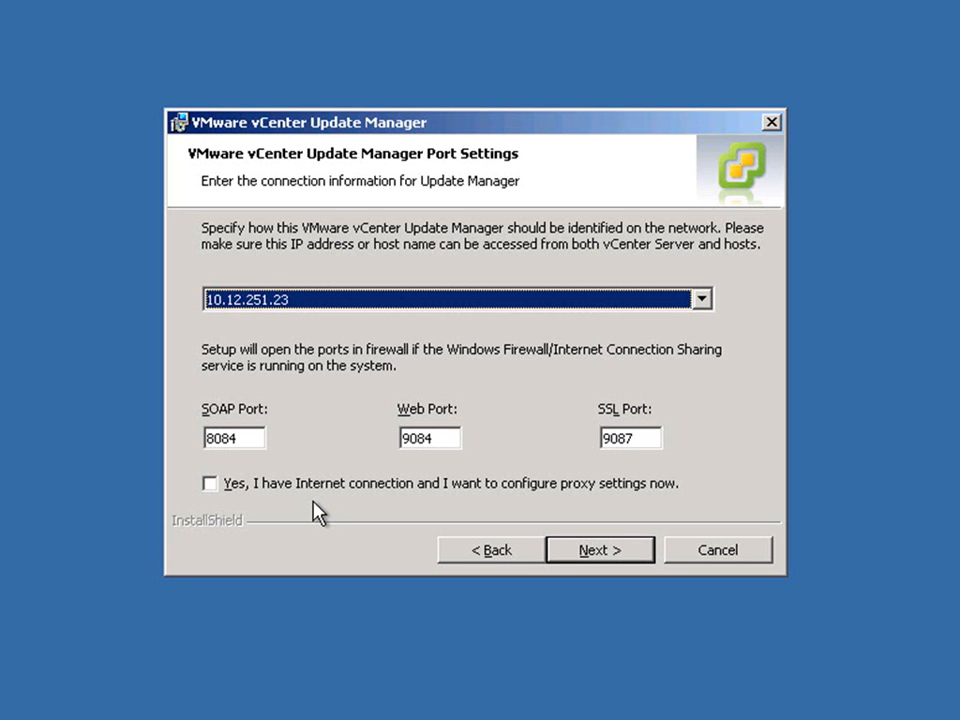
Keep the Update Manager network identity and default ports, install Update Manager and finish the wizard.
{"action": "left_click", "coordinate": [597, 553]}
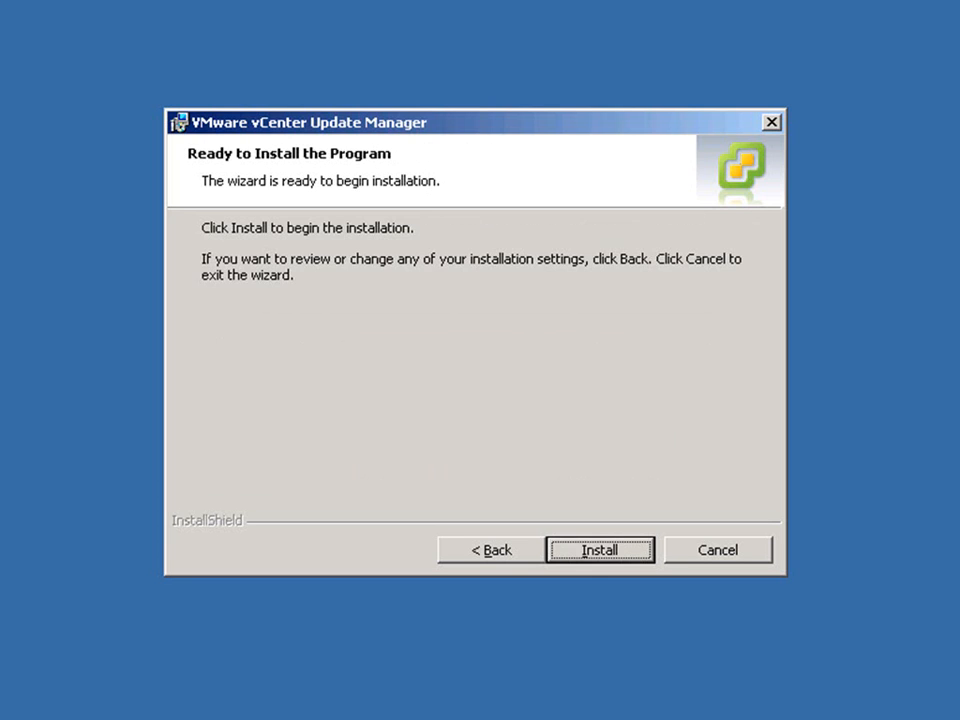
{"action": "left_click", "coordinate": [601, 553]}
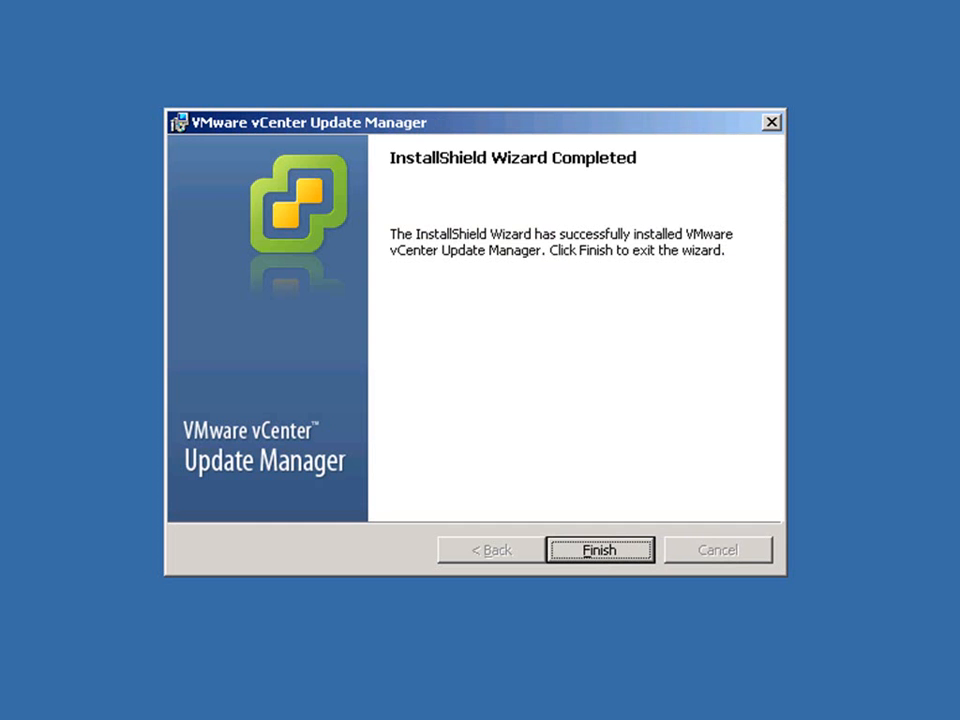
{"action": "left_click", "coordinate": [595, 546]}
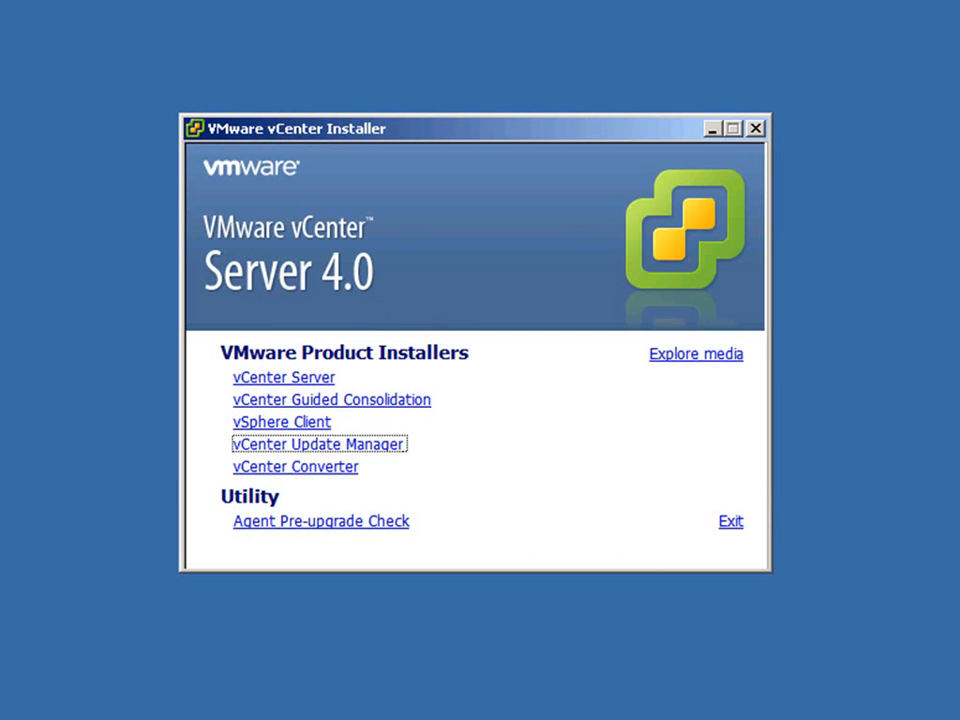
Start the vCenter Converter upgrade in English (United States), accept its license agreement and continue to the setup type.
{"action": "left_click", "coordinate": [346, 470]}
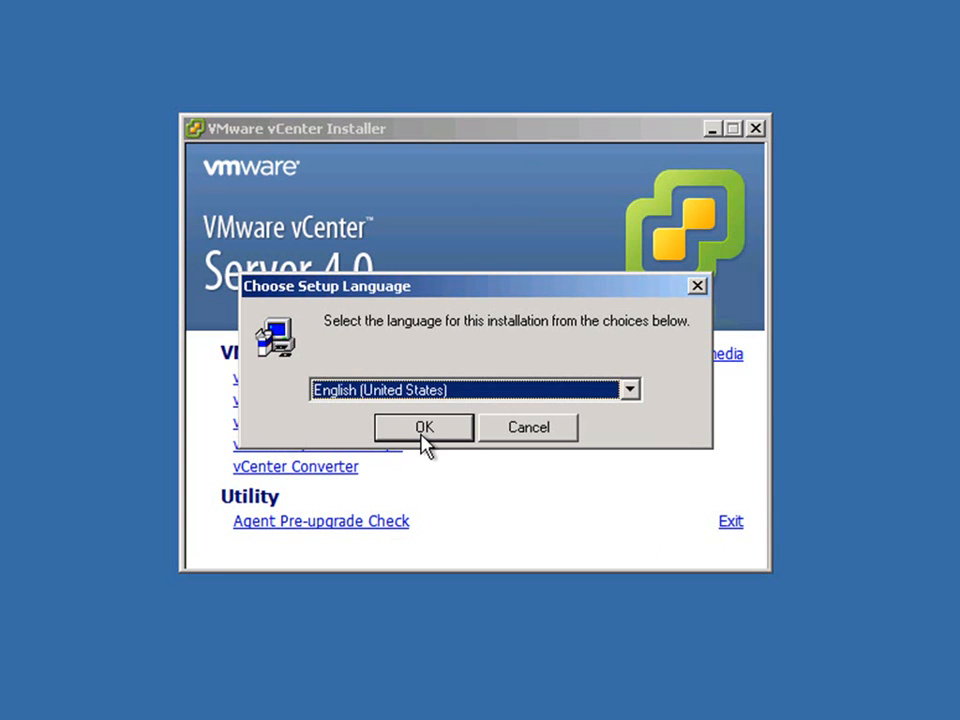
{"action": "left_click", "coordinate": [422, 430]}
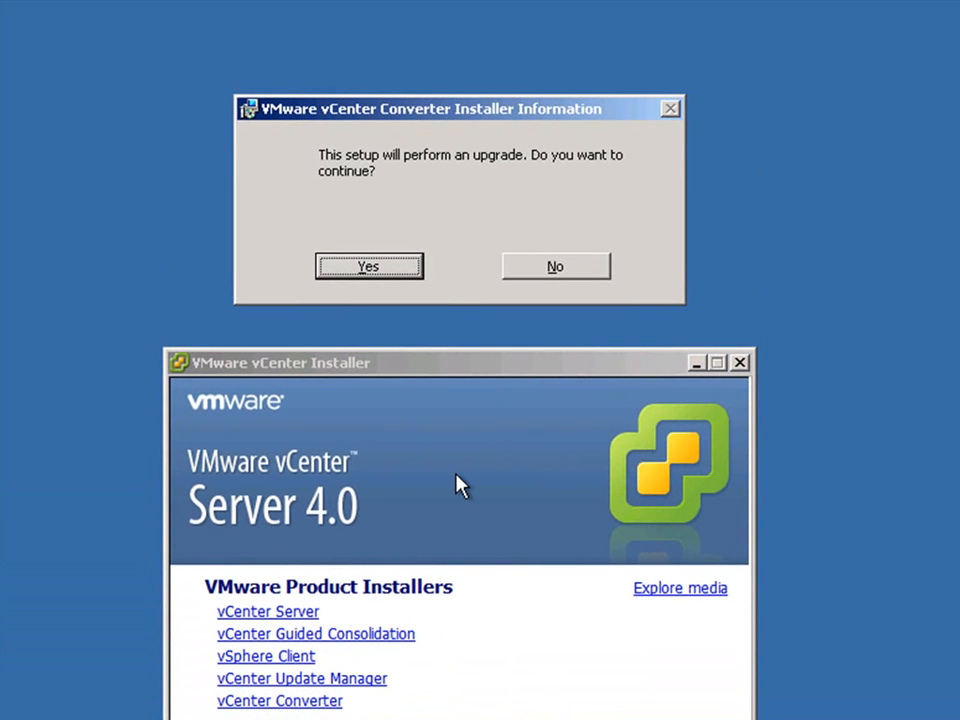
{"action": "left_click", "coordinate": [369, 266]}
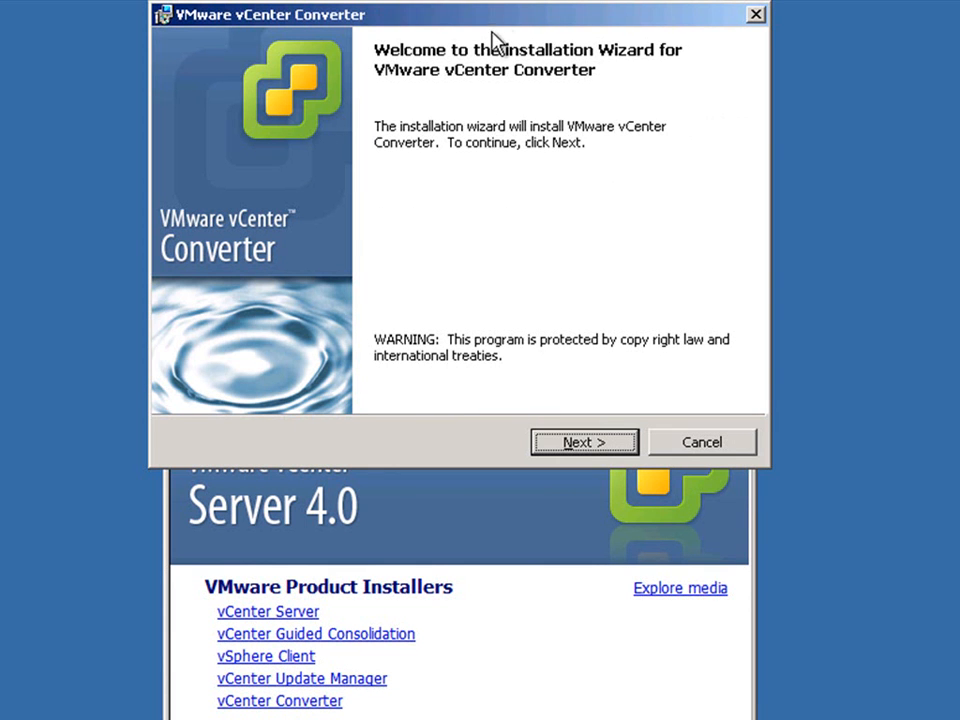
{"action": "left_click_drag", "start_coordinate": [499, 14], "coordinate": [471, 257]}
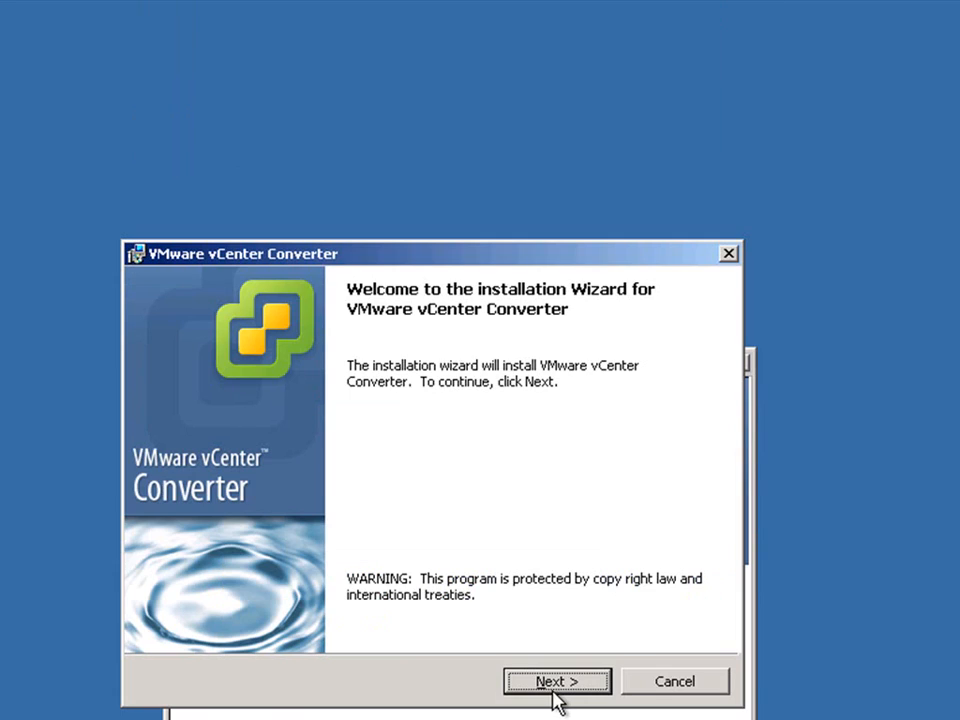
{"action": "left_click", "coordinate": [555, 683]}
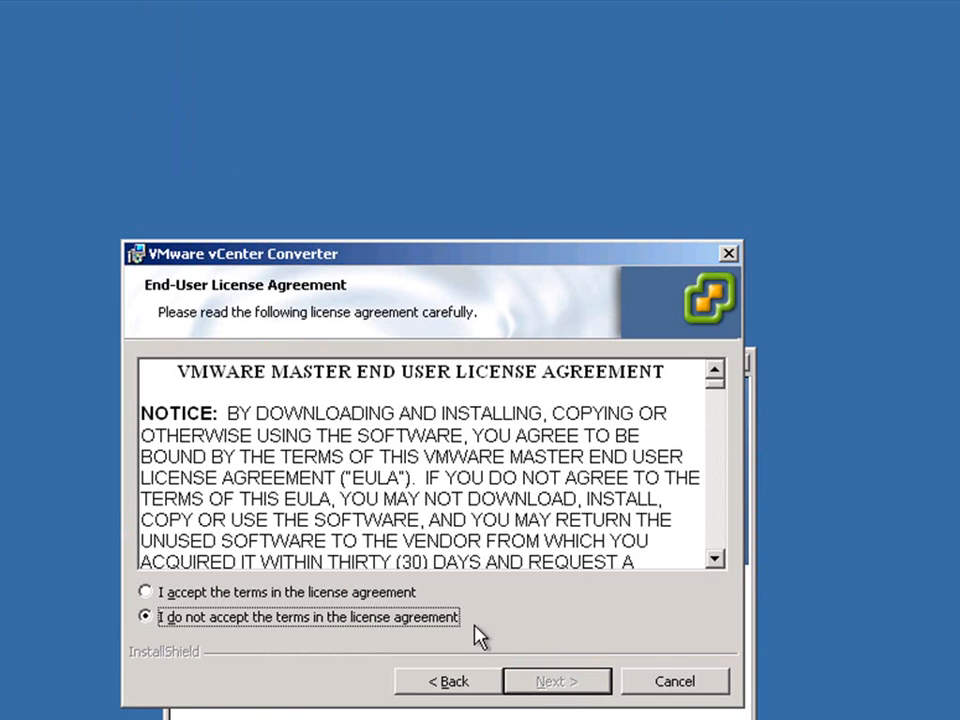
{"action": "left_click", "coordinate": [402, 593]}
{"action": "left_click", "coordinate": [552, 686]}
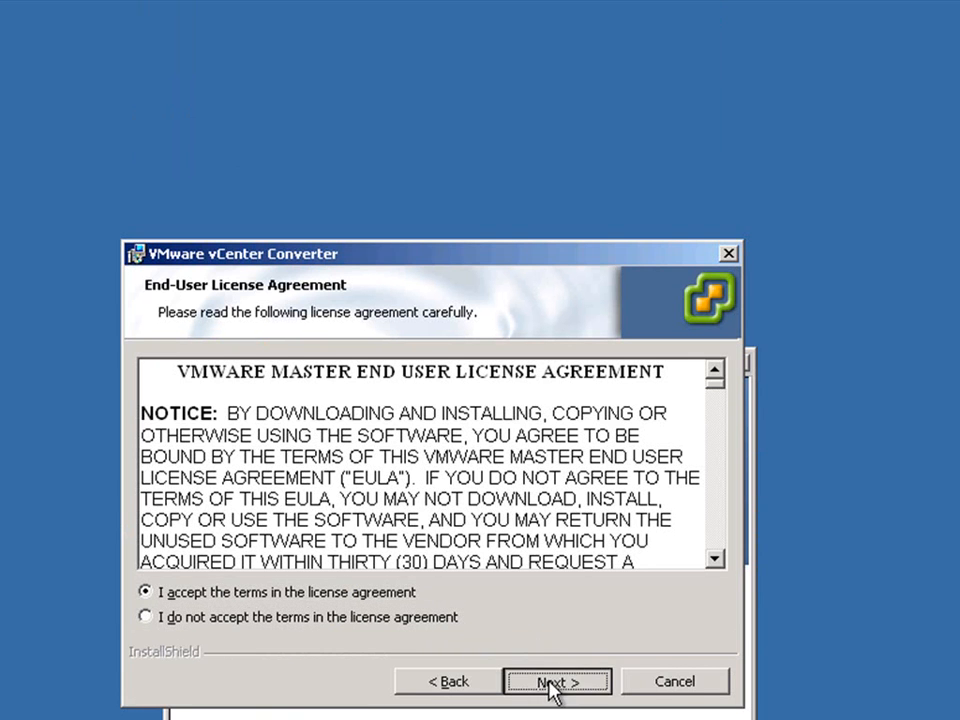
{"action": "key", "text": "Return"}
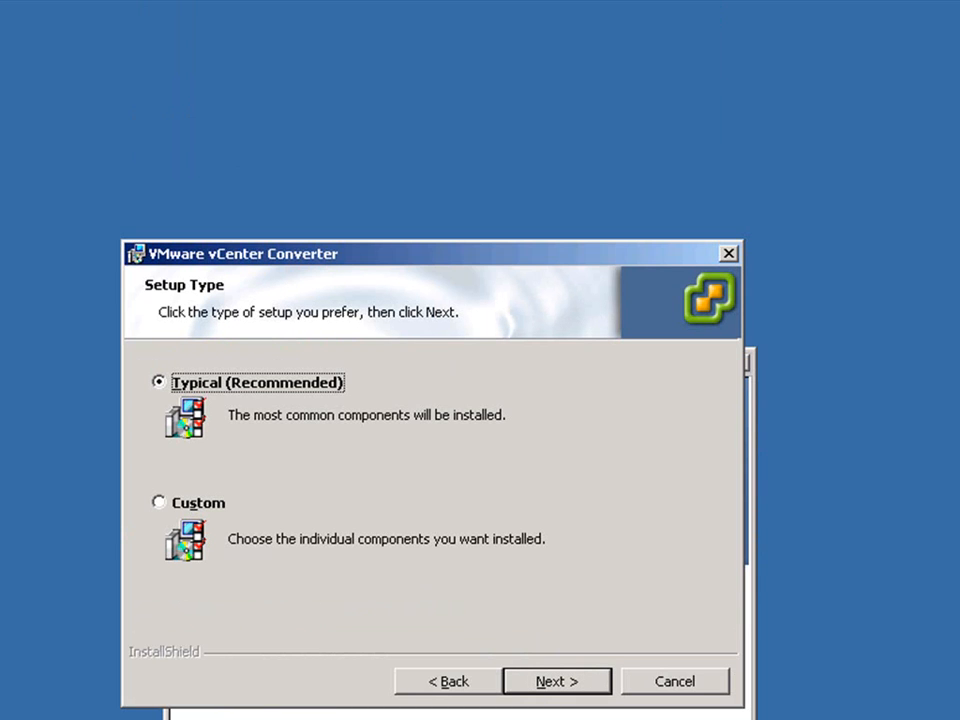
Keep the Typical setup type and enter the Administrator password for connecting Converter to vCenter Server 10.12.251.23.
{"action": "left_click", "coordinate": [552, 684]}
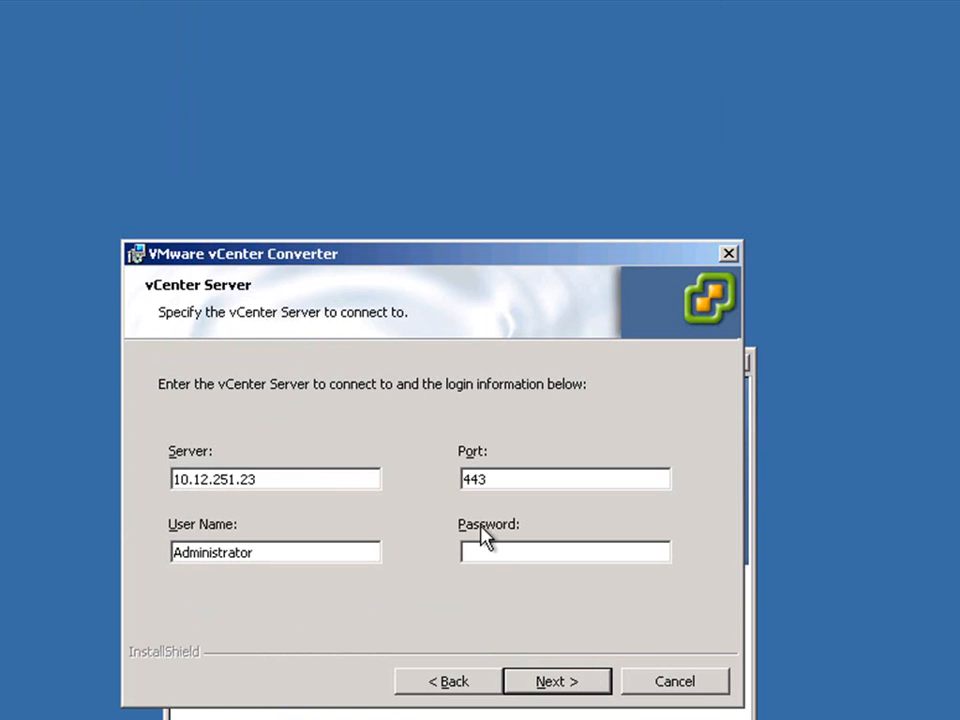
{"action": "left_click", "coordinate": [481, 553]}
{"action": "type", "text": "*************"}
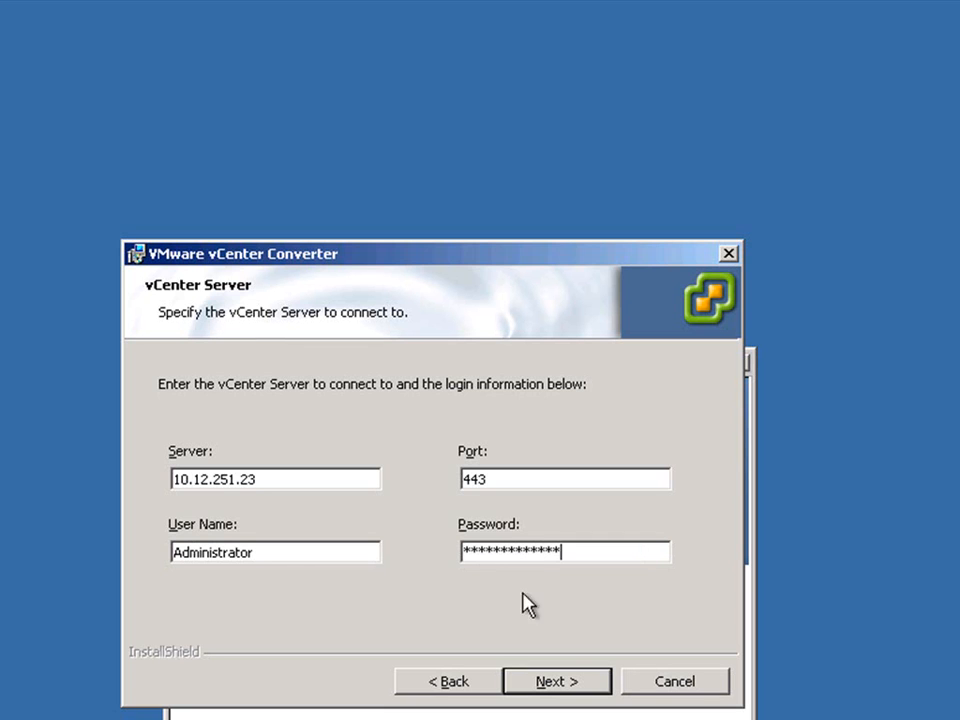
{"action": "left_click", "coordinate": [561, 689]}
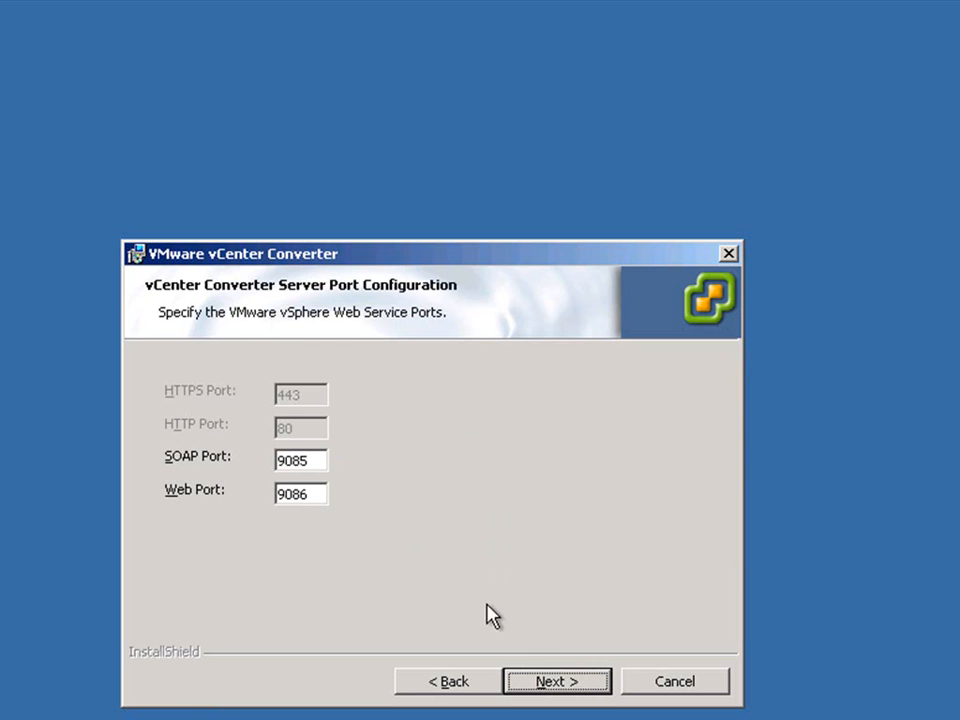
Keep the default Converter ports and 10.12.251.23 as its network identity, install vCenter Converter and finish the wizard.
{"action": "left_click", "coordinate": [555, 685]}
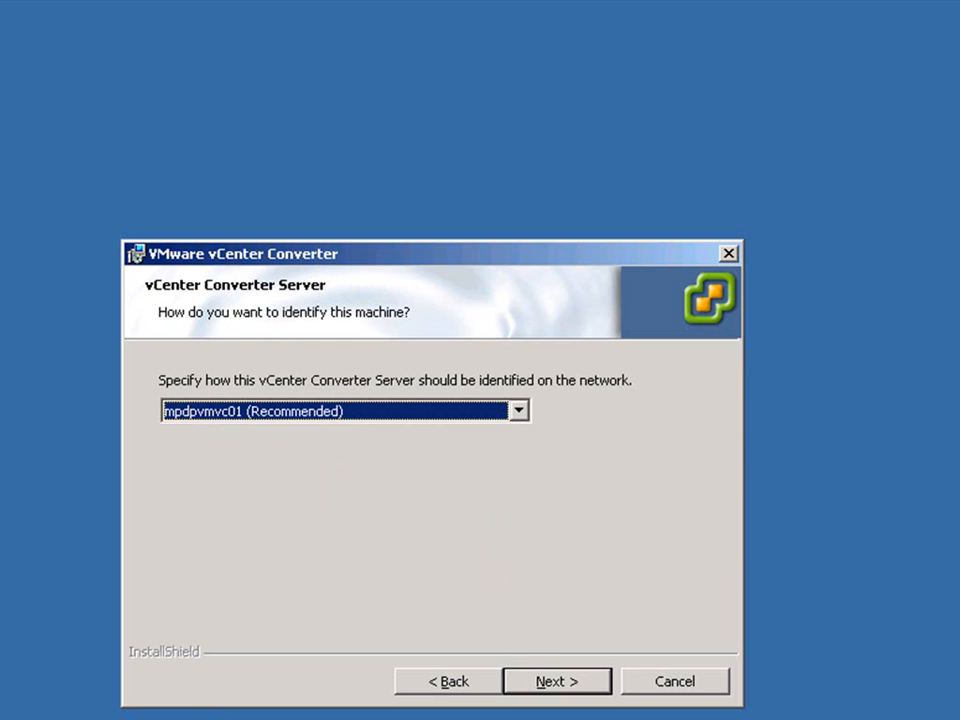
{"action": "left_click", "coordinate": [560, 685]}
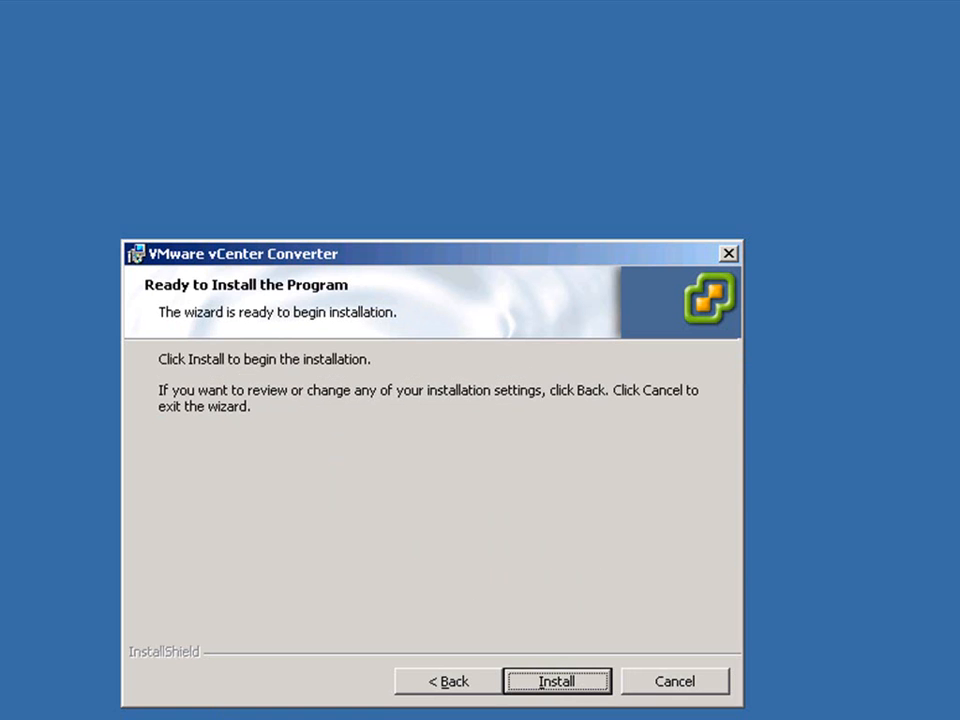
{"action": "left_click", "coordinate": [567, 687]}
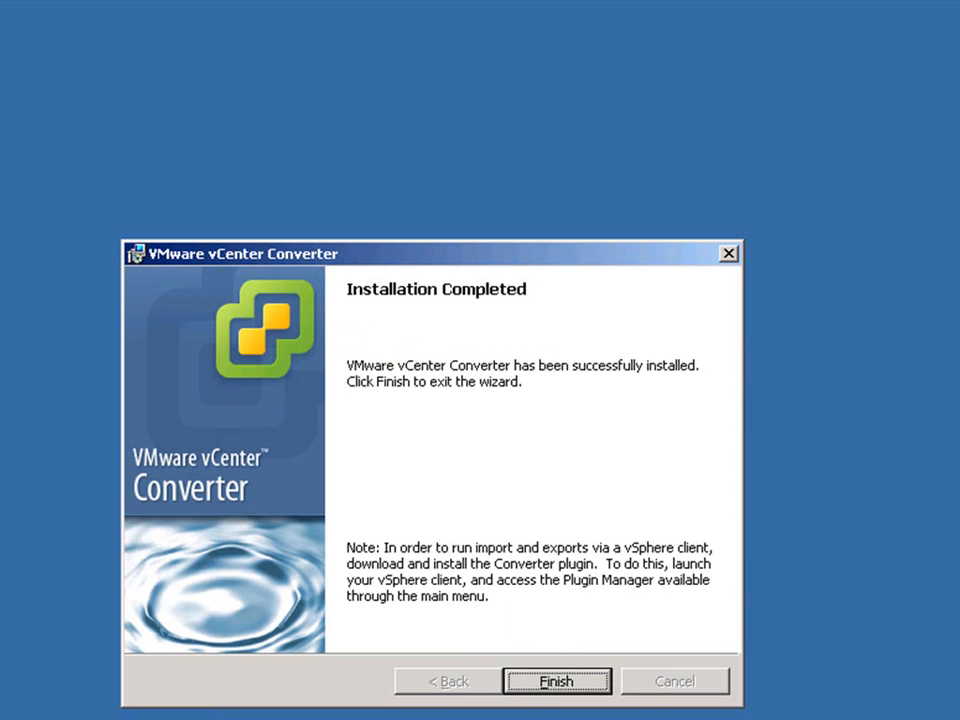
{"action": "left_click", "coordinate": [574, 686]}
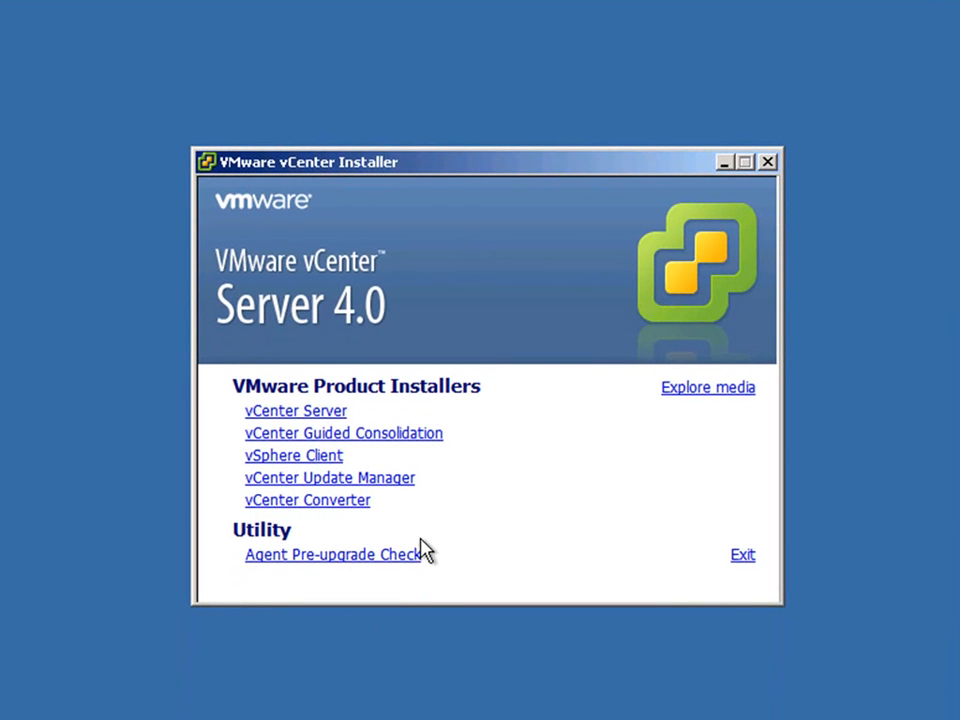
Start the vCenter Guided Consolidation installation in English (United States), accept its license agreement and continue to the Collector Service credentials.
{"action": "left_click", "coordinate": [412, 438]}
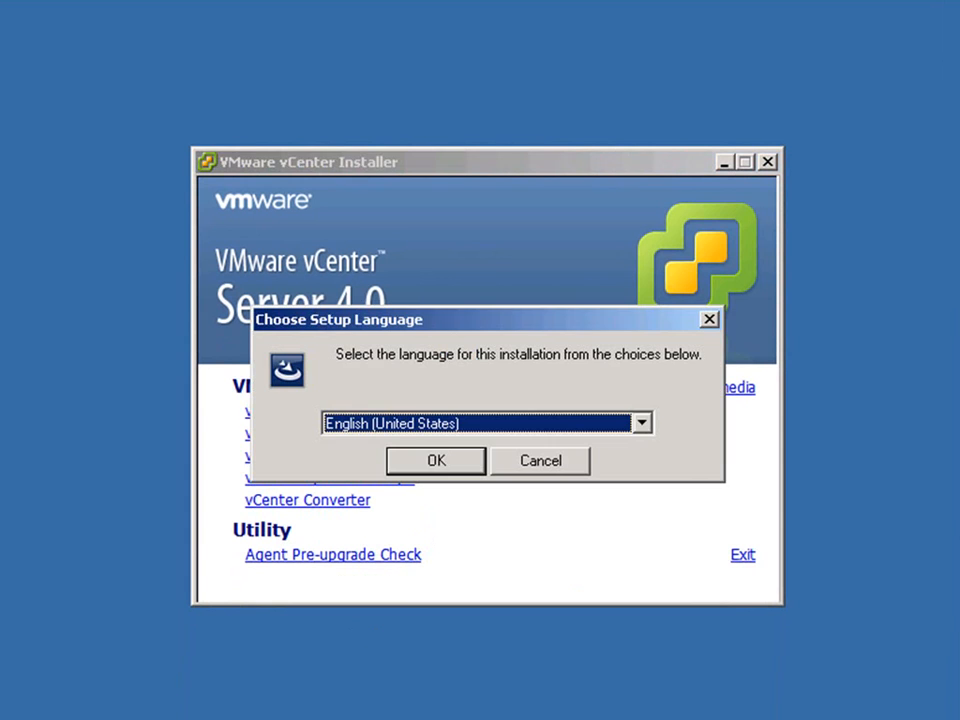
{"action": "left_click", "coordinate": [435, 461]}
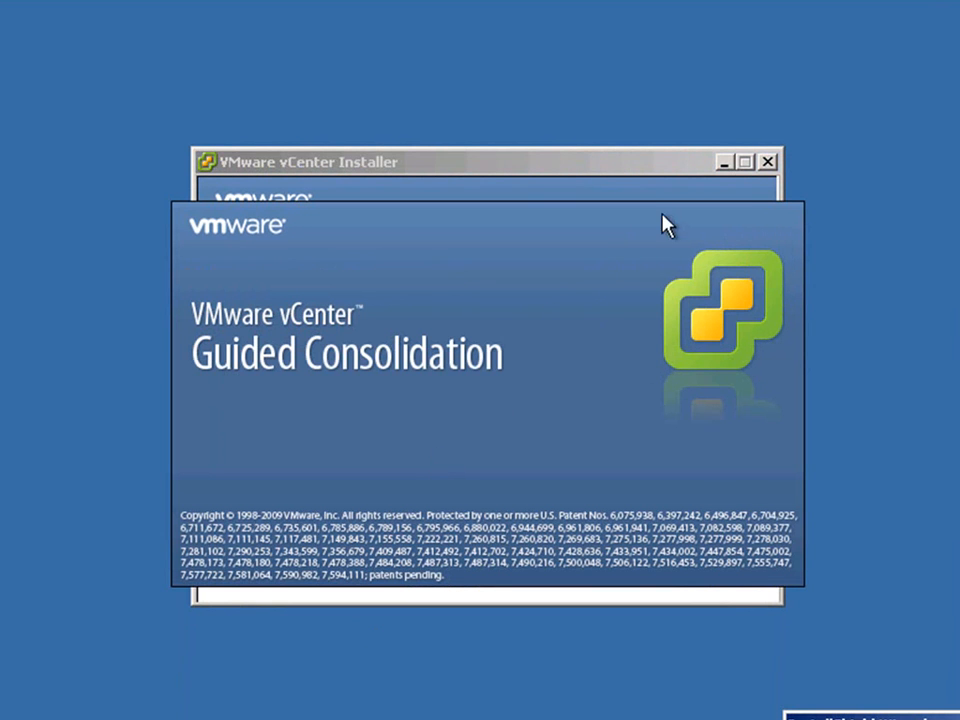
{"action": "left_click", "coordinate": [722, 163]}
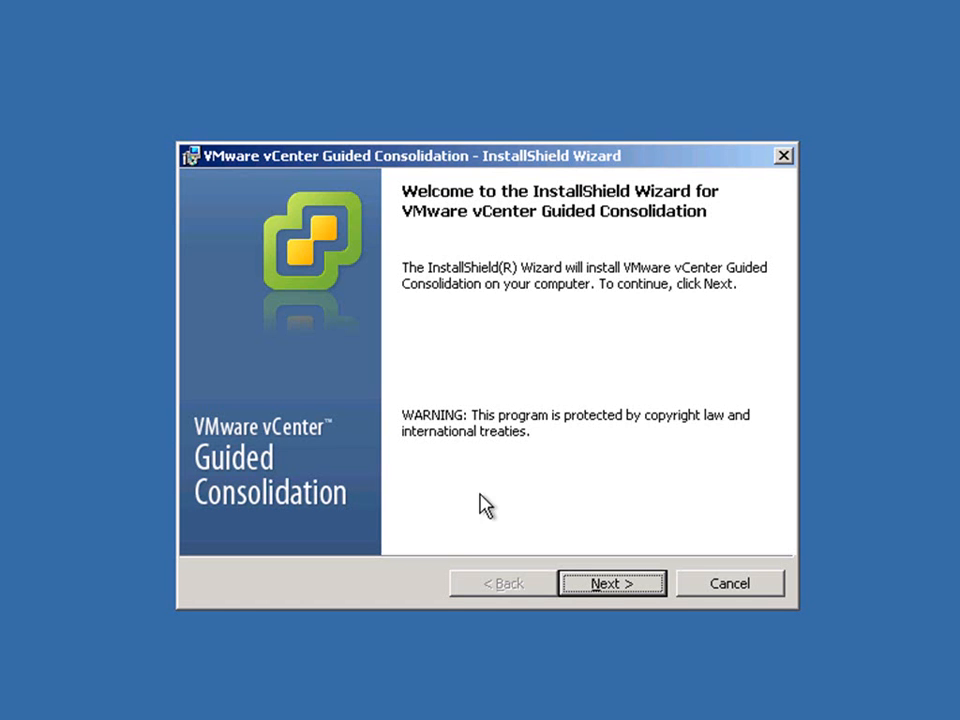
{"action": "left_click", "coordinate": [601, 590]}
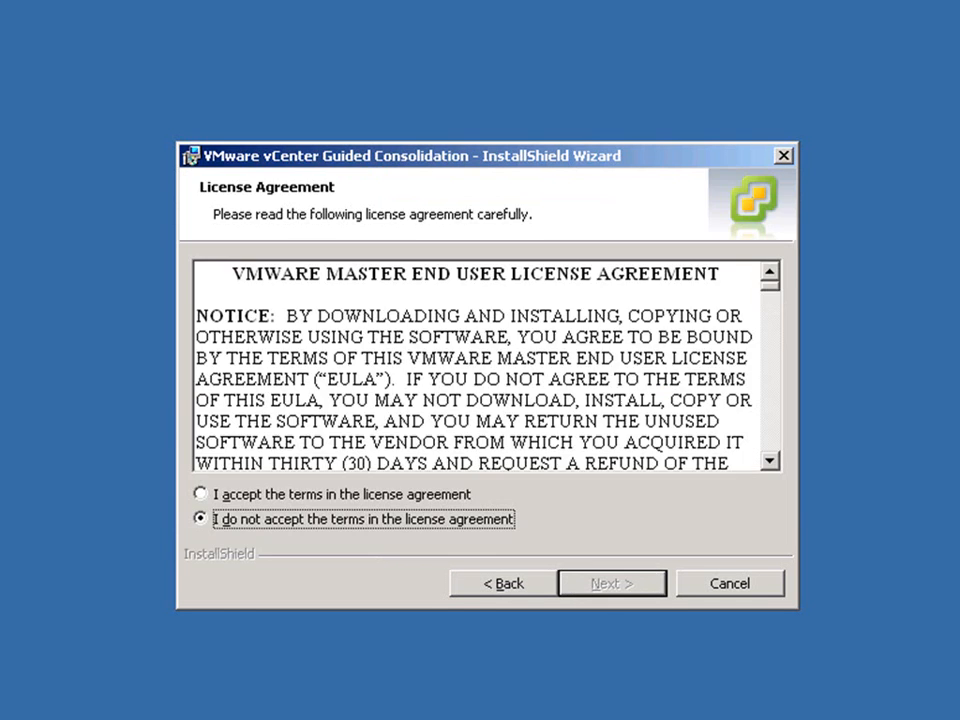
{"action": "left_click", "coordinate": [464, 494]}
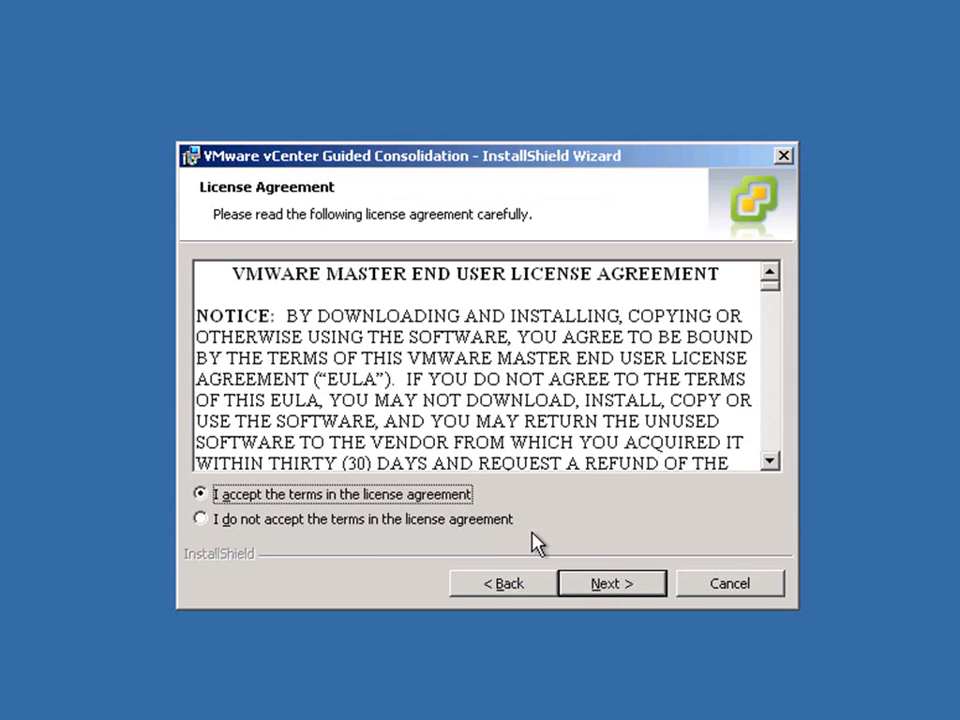
{"action": "left_click", "coordinate": [618, 590]}
{"action": "left_click", "coordinate": [618, 588]}
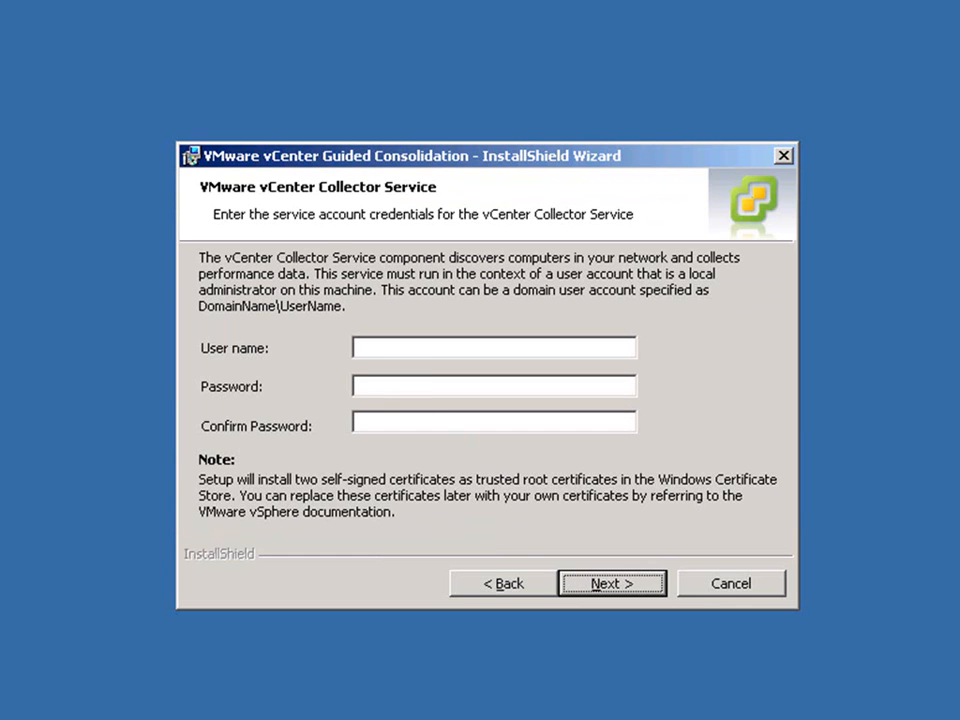
Enter administrator and its password as the Collector Service account, and keep ports 8181 and 8182 for the Collector services.
{"action": "left_click", "coordinate": [384, 346]}
{"action": "type", "text": "administrator"}
{"action": "key", "text": "Tab"}
{"action": "type", "text": "*********"}
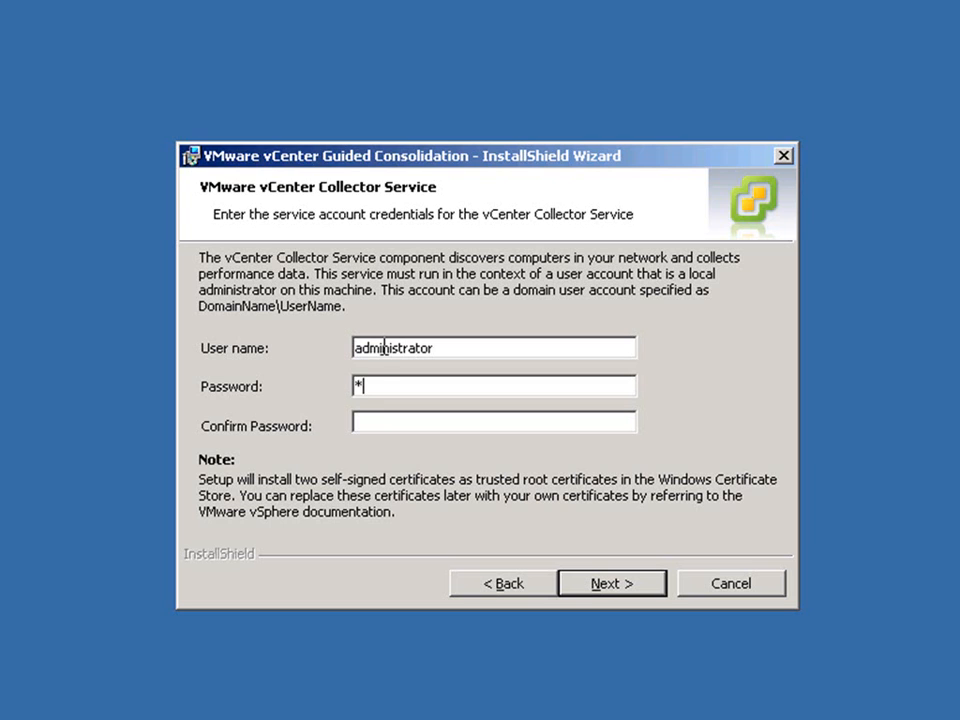
{"action": "type", "text": "****"}
{"action": "key", "text": "Tab"}
{"action": "type", "text": "*************"}
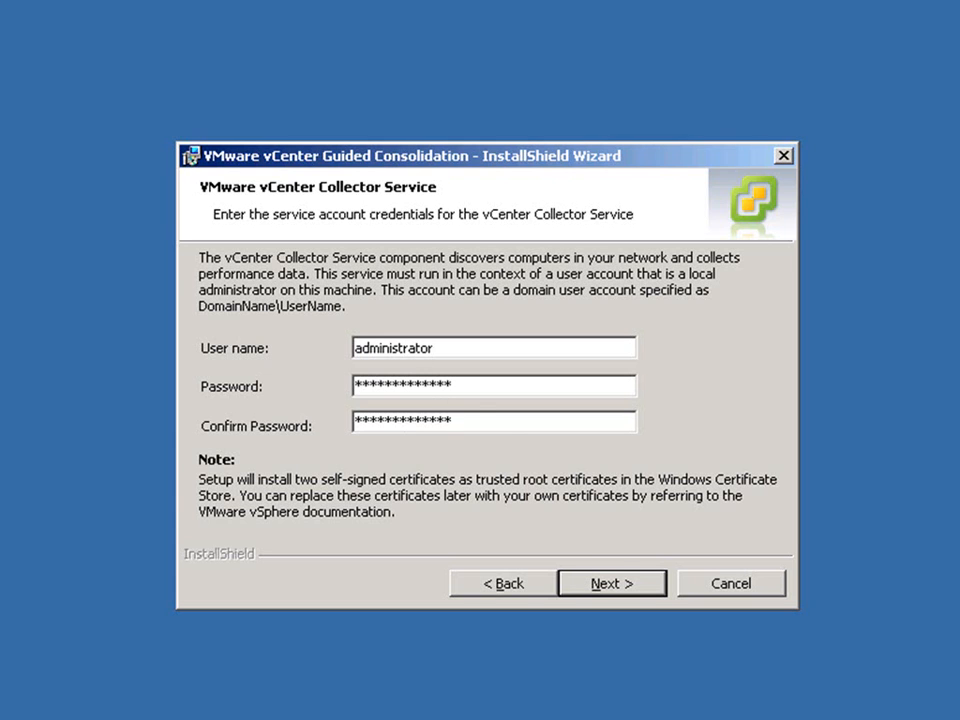
{"action": "left_click", "coordinate": [608, 588]}
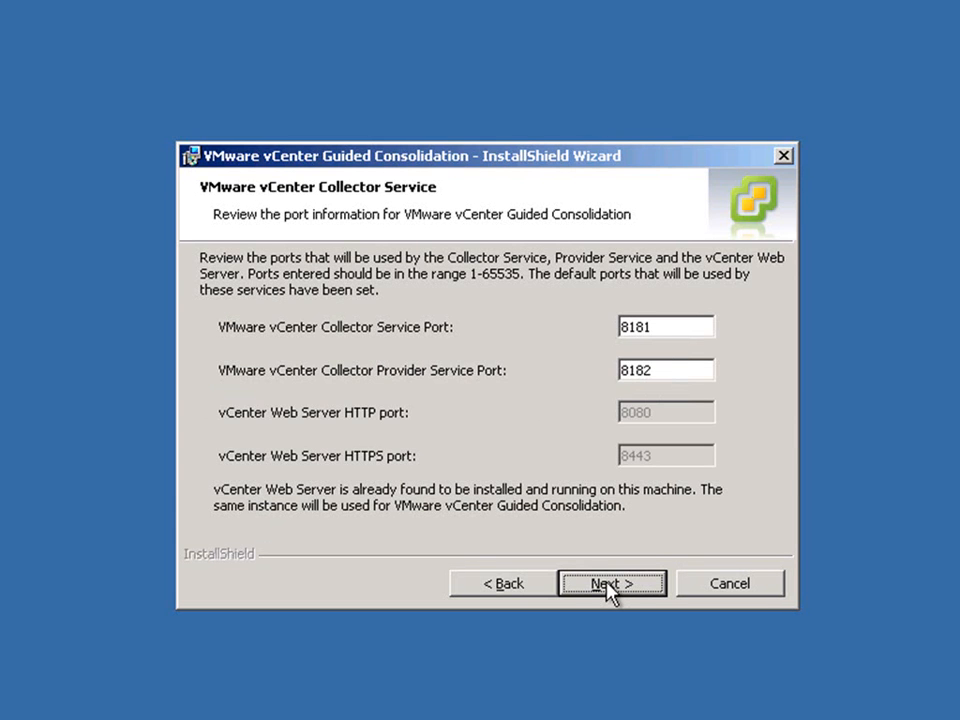
{"action": "left_click", "coordinate": [608, 588]}
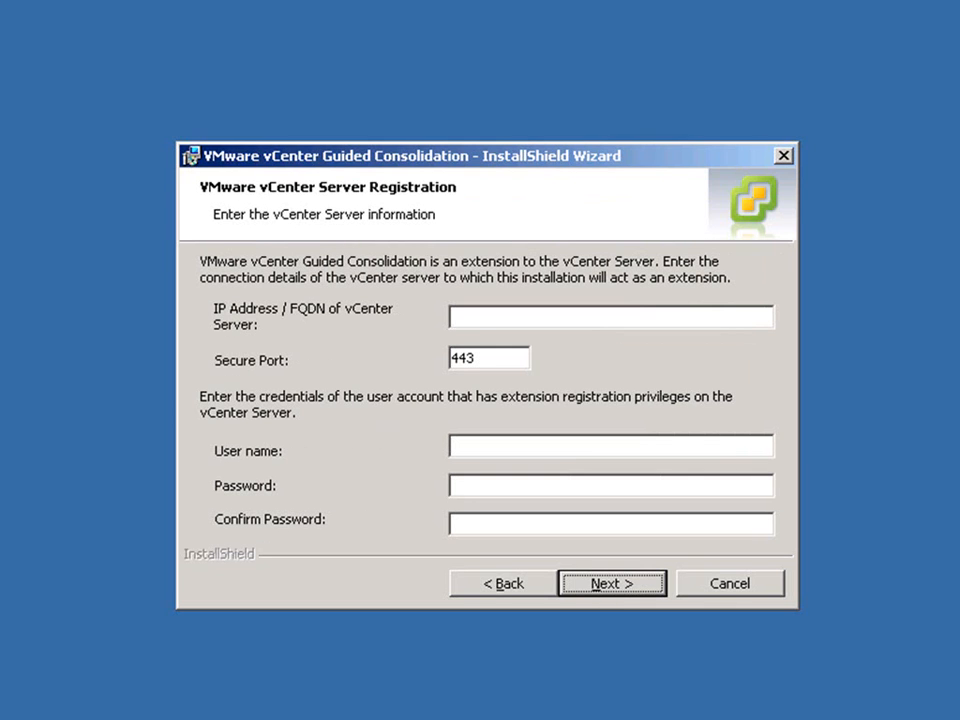
Register Guided Consolidation with vCenter Server 10.12.251.23 on secure port 443, using the administrator user name and its password.
{"action": "type", "text": "10.12"}
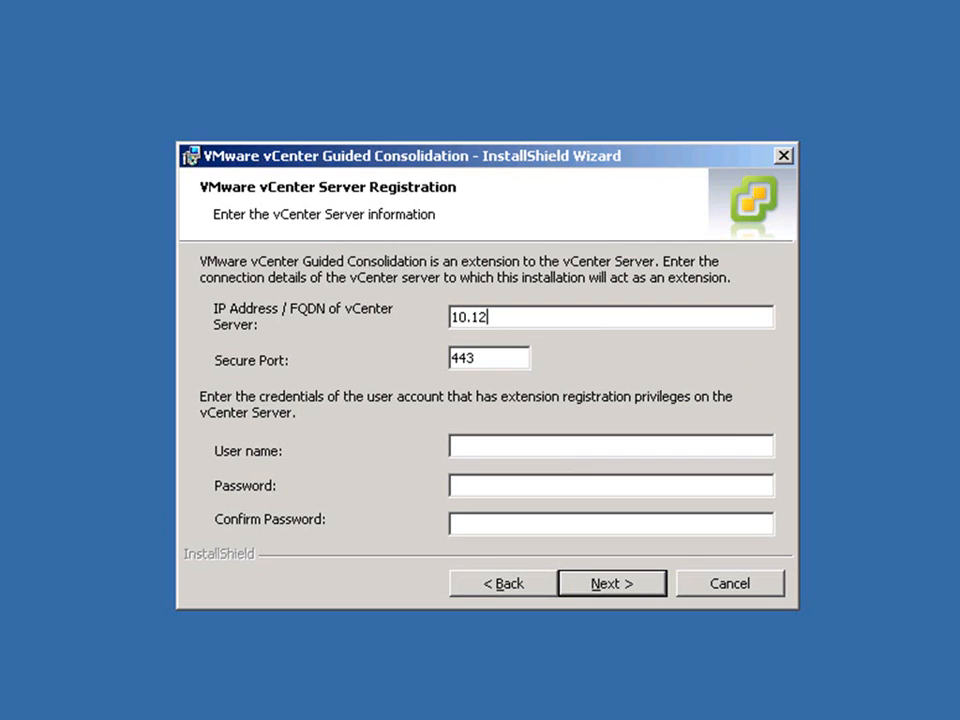
{"action": "type", "text": ".251.23"}
{"action": "left_click", "coordinate": [487, 450]}
{"action": "type", "text": "administrator"}
{"action": "key", "text": "Tab"}
{"action": "type", "text": "*************"}
{"action": "key", "text": "Tab"}
{"action": "type", "text": "*************"}
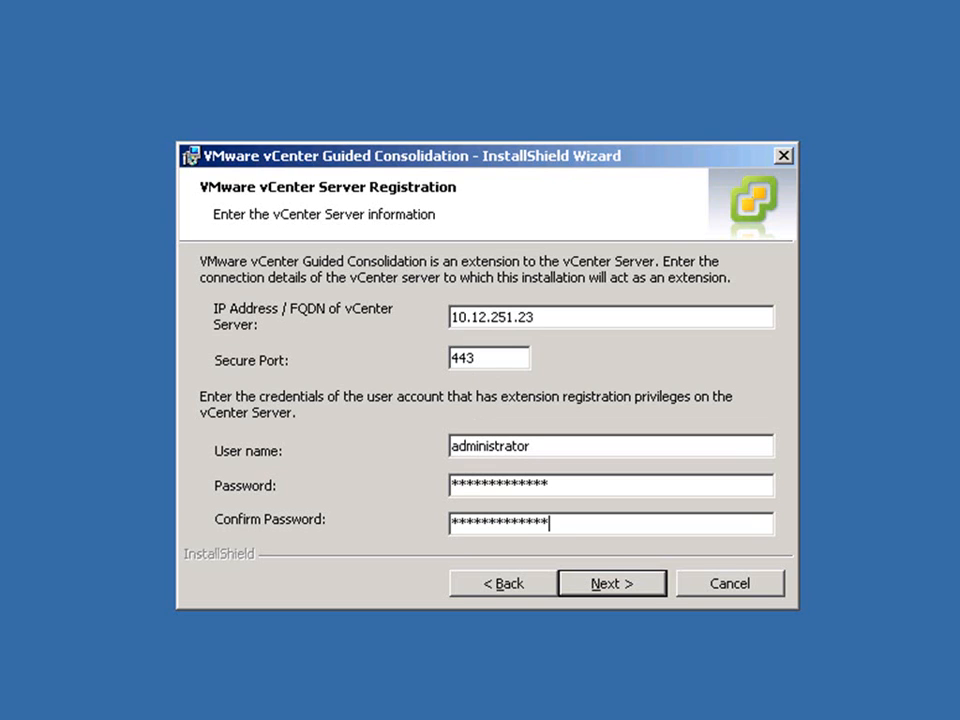
{"action": "left_click", "coordinate": [605, 588]}
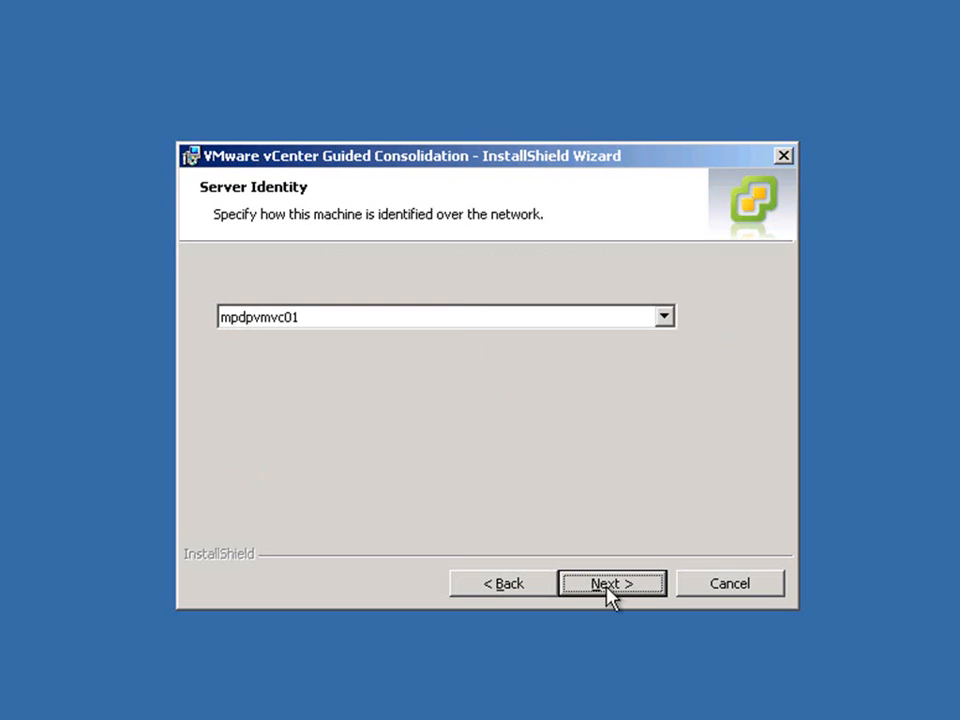
Keep mpdpvmvc01 as the server identity, complete the Guided Consolidation installation and close the vCenter Installer.
{"action": "left_click", "coordinate": [611, 584]}
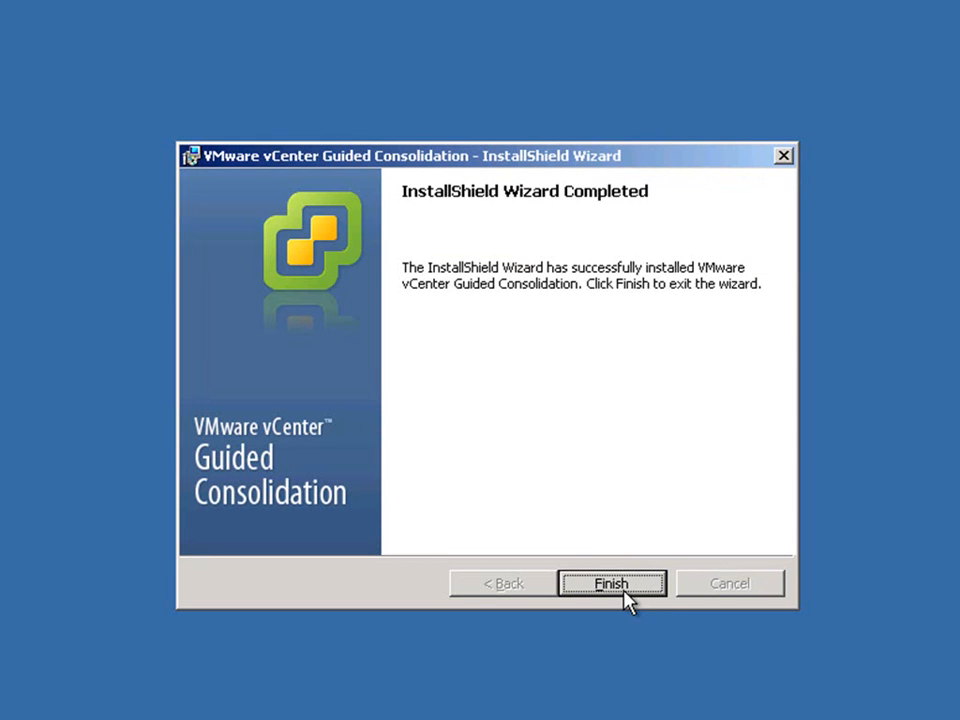
{"action": "left_click", "coordinate": [611, 584]}
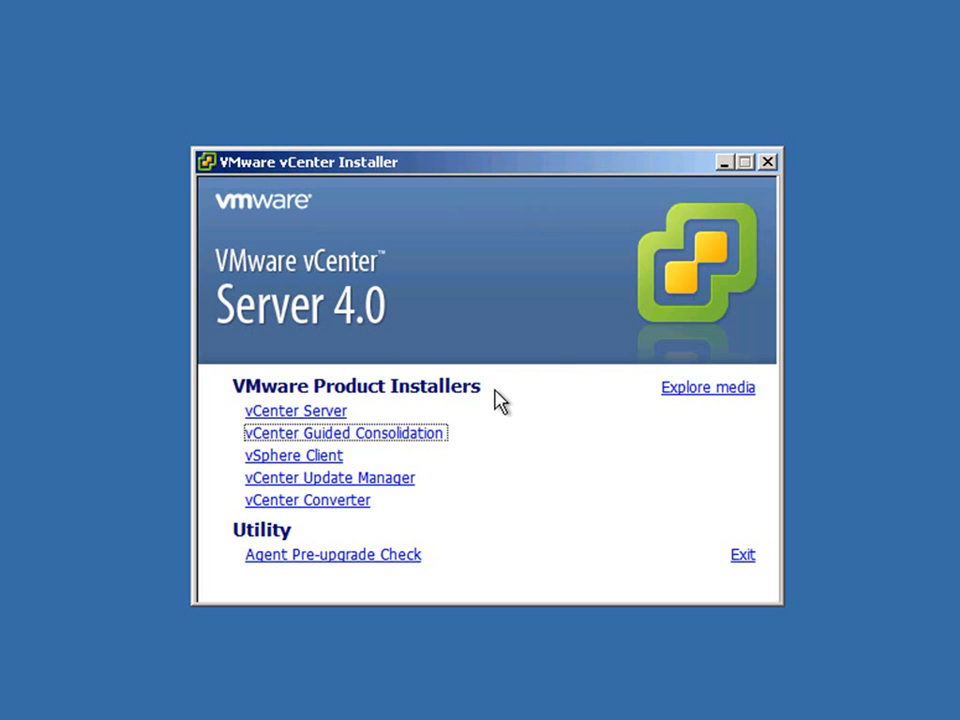
{"action": "left_click", "coordinate": [767, 162]}
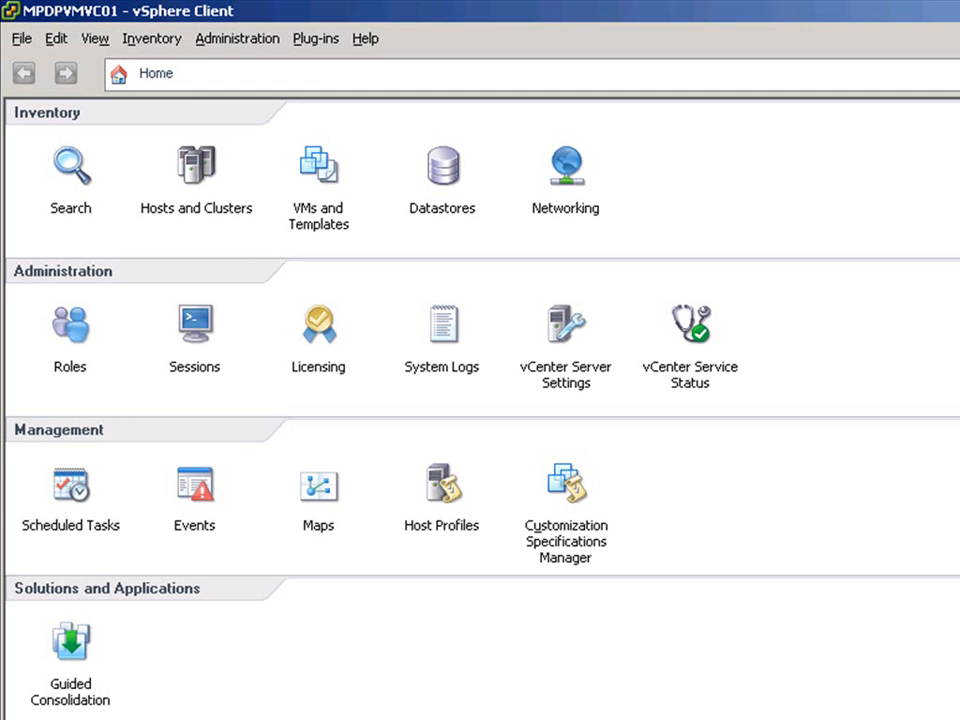
Open the Plug-in Manager in vSphere Client and install the VMware Converter Enterprise plug-in in English (United States), accepting its license agreement.
{"action": "left_click", "coordinate": [318, 40]}
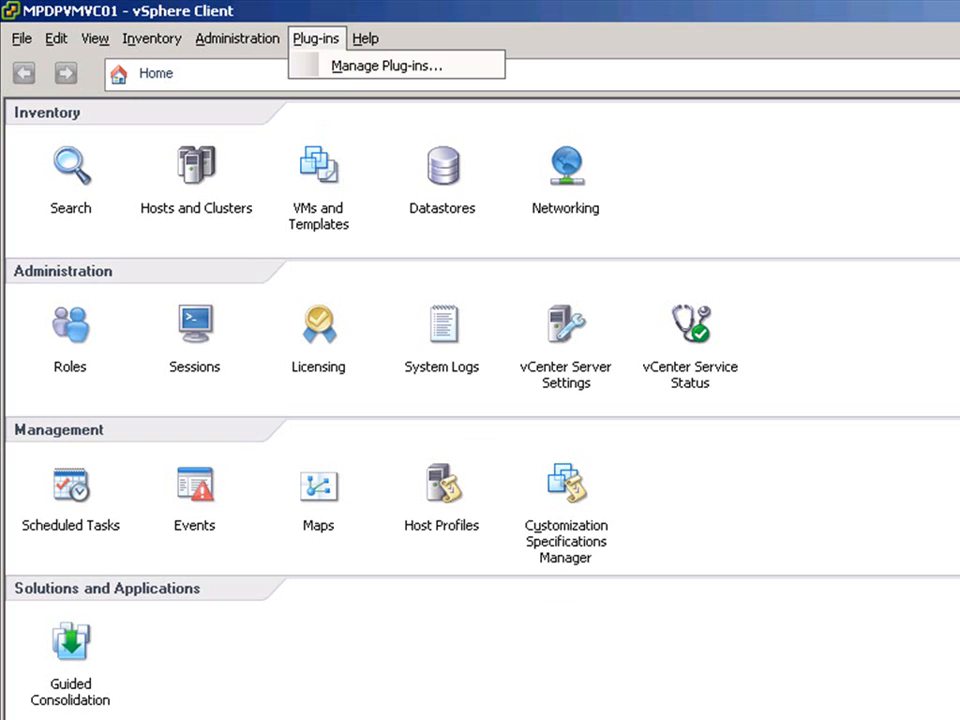
{"action": "left_click", "coordinate": [337, 68]}
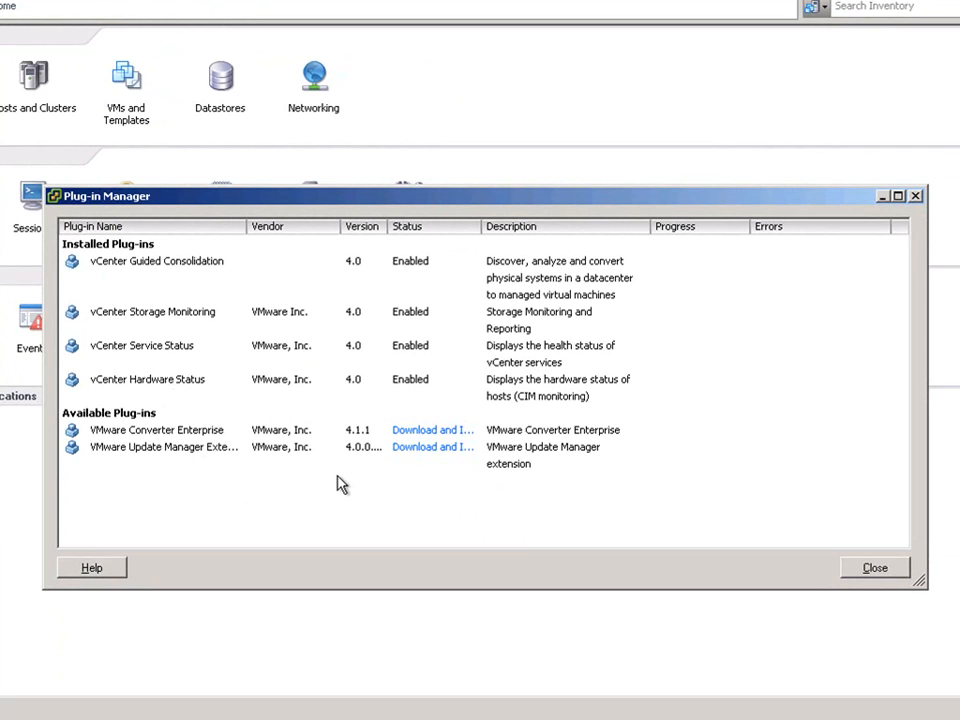
{"action": "left_click", "coordinate": [422, 432]}
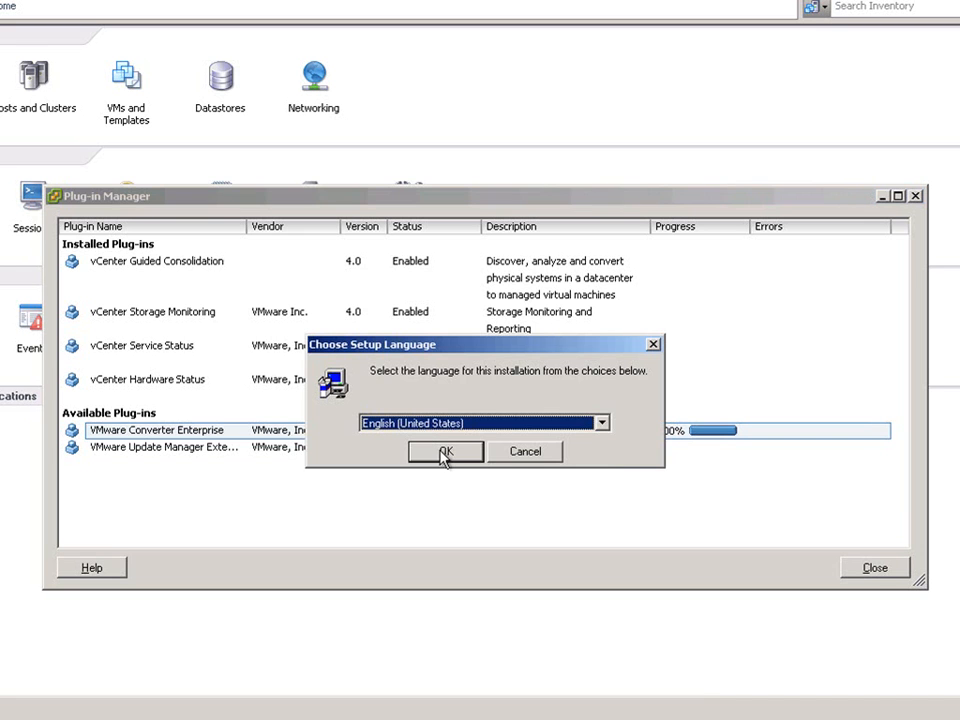
{"action": "left_click", "coordinate": [444, 452]}
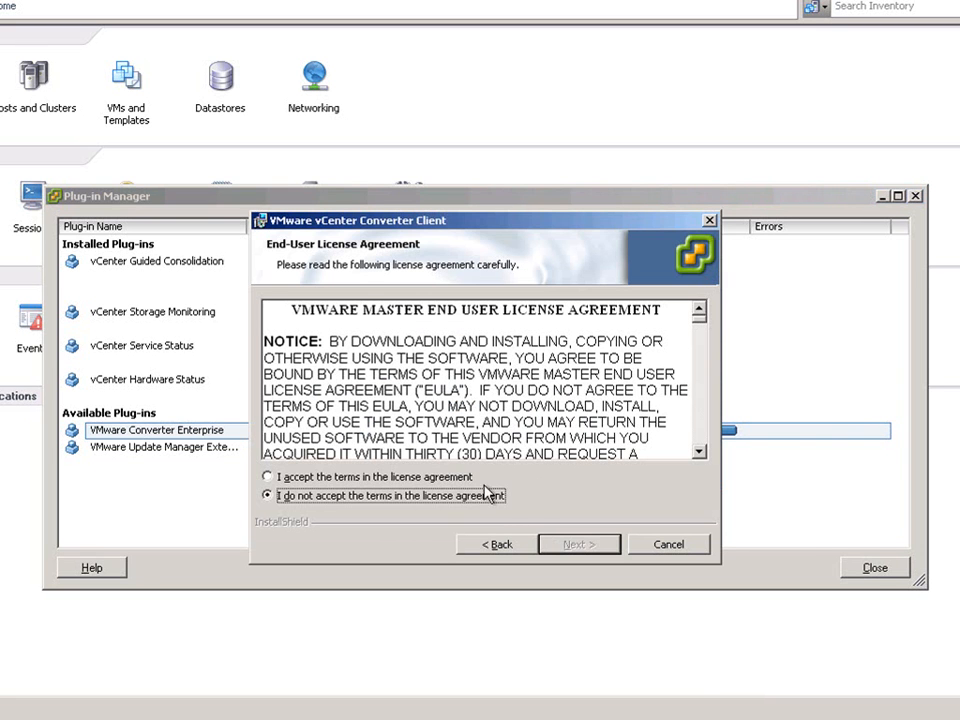
{"action": "left_click", "coordinate": [463, 477]}
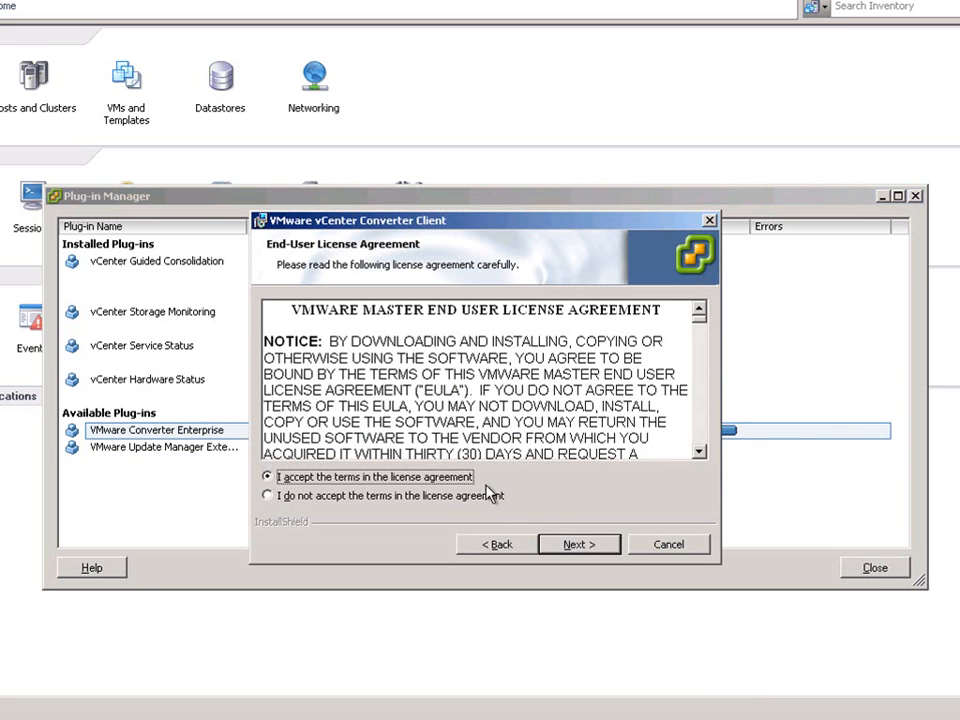
{"action": "left_click", "coordinate": [579, 545]}
{"action": "left_click", "coordinate": [579, 545]}
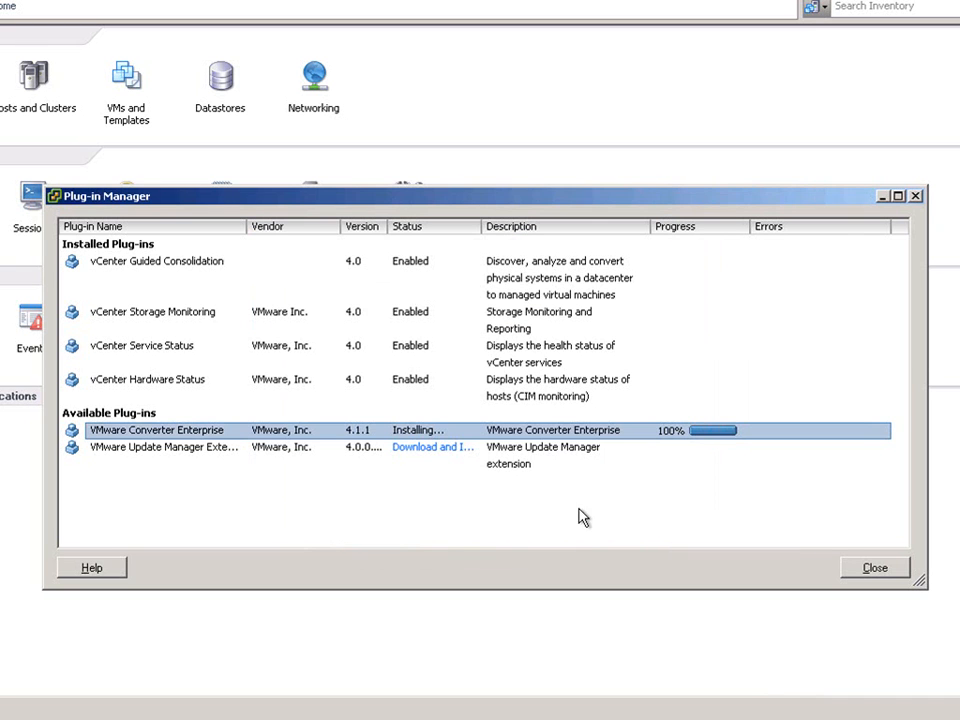
Download the VMware Update Manager Extension plug-in, start its client setup and accept the license agreement.
{"action": "left_click", "coordinate": [448, 450]}
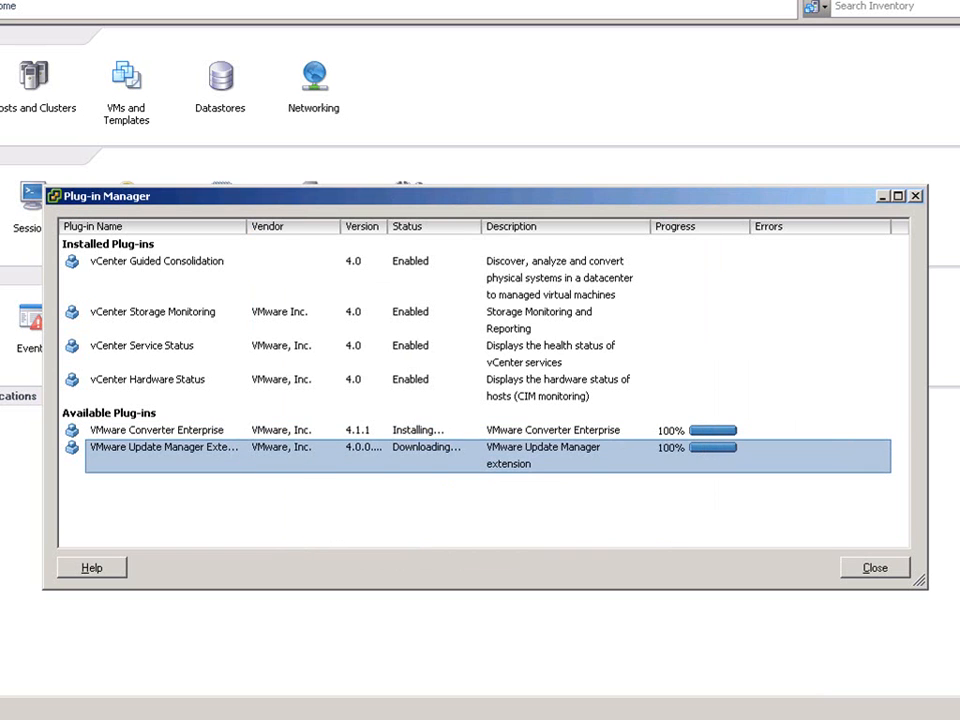
{"action": "left_click", "coordinate": [457, 457]}
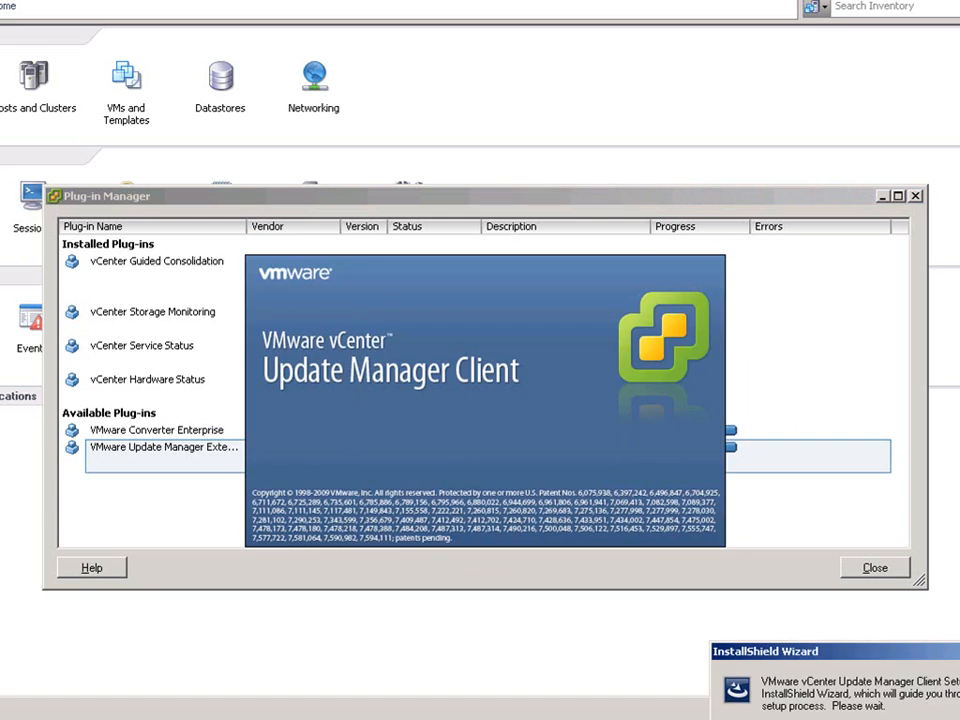
{"action": "left_click", "coordinate": [574, 544]}
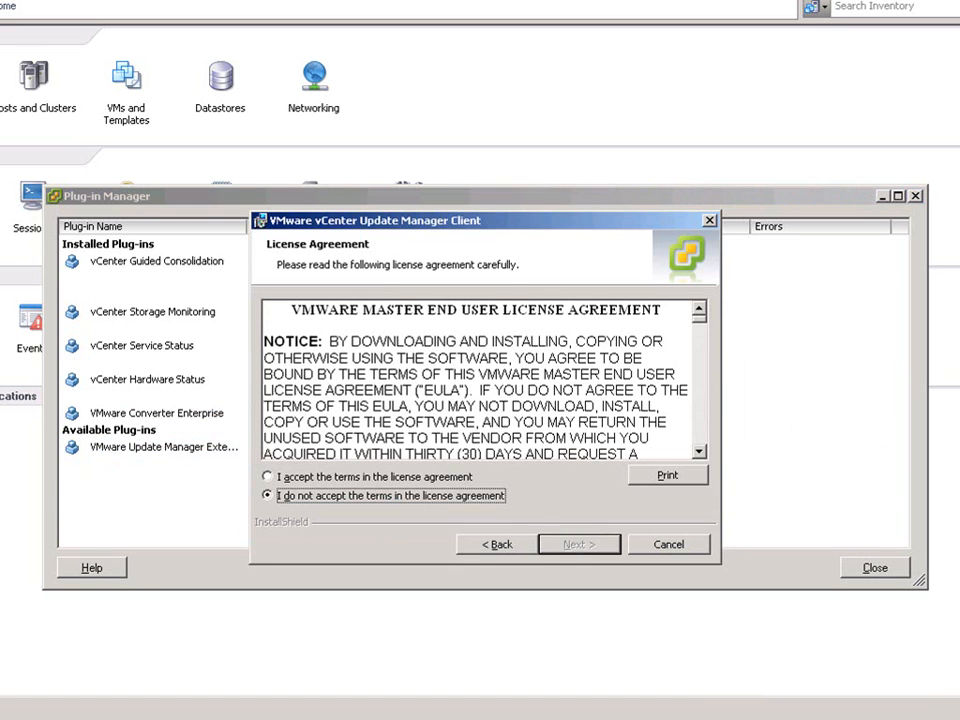
{"action": "left_click", "coordinate": [462, 477]}
{"action": "left_click", "coordinate": [573, 544]}
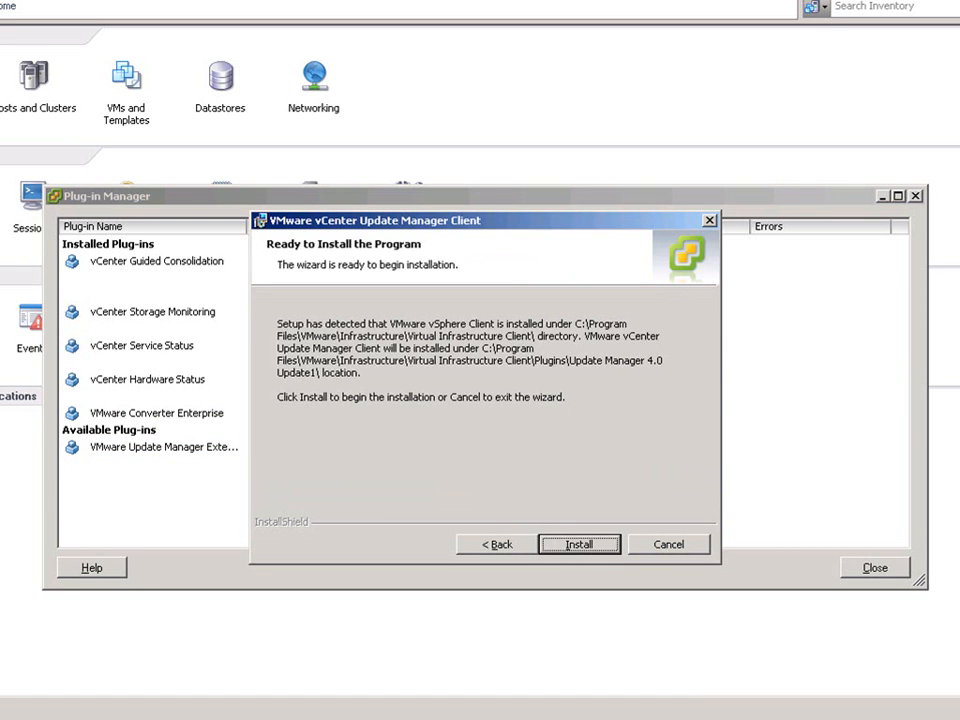
Install the Update Manager Client, then install the 10.12.251.23 SSL certificate with its security warnings suppressed and ignore the current warning.
{"action": "left_click", "coordinate": [579, 544]}
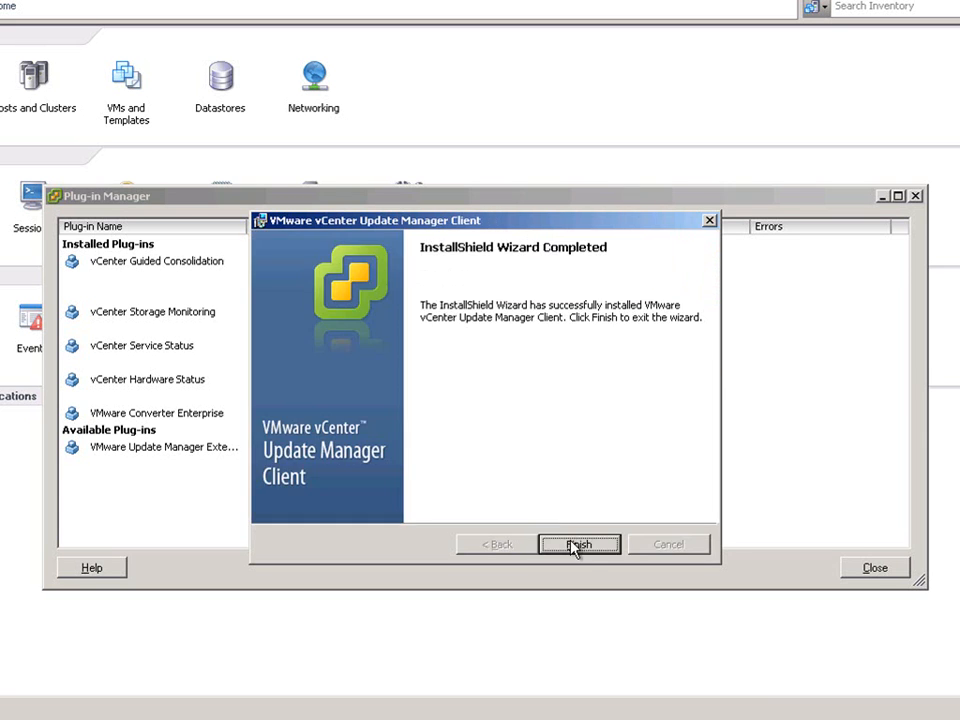
{"action": "left_click", "coordinate": [578, 545]}
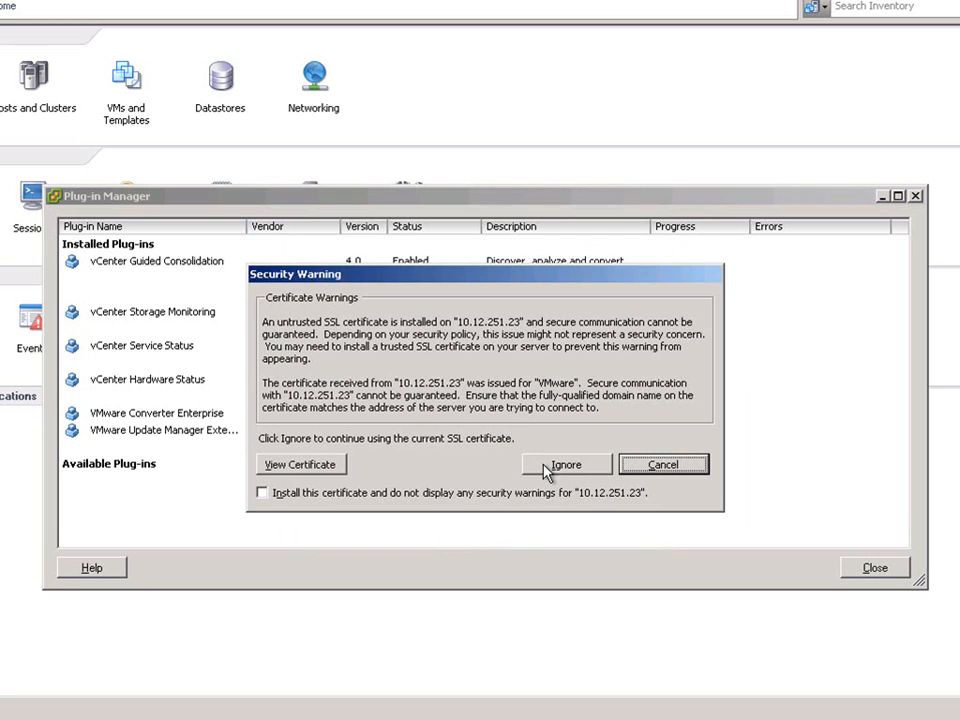
{"action": "left_click", "coordinate": [529, 486]}
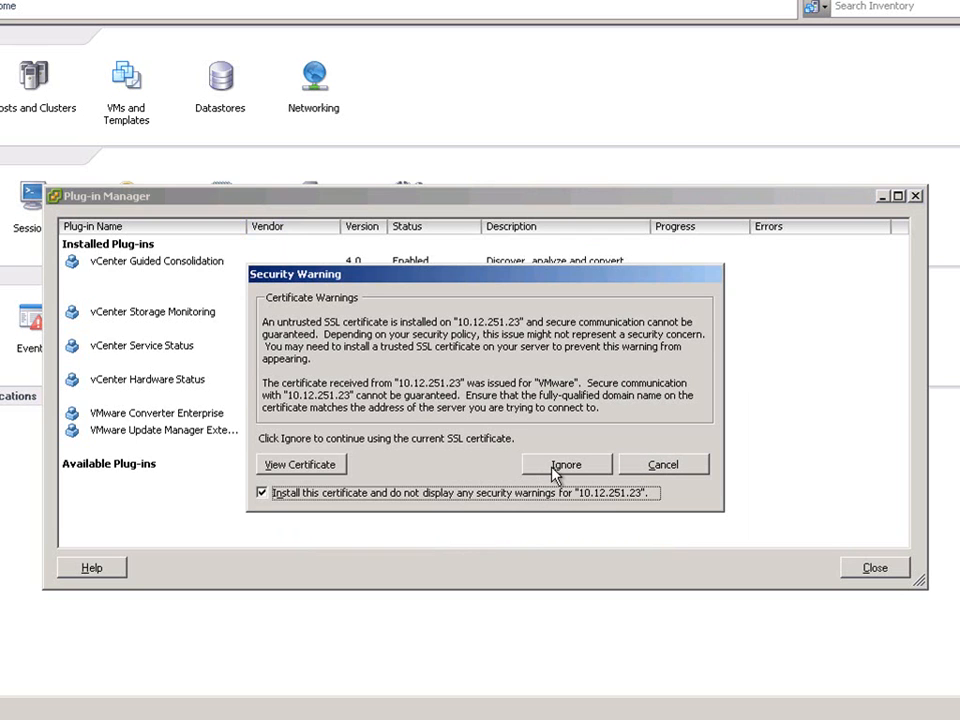
{"action": "left_click", "coordinate": [556, 470]}
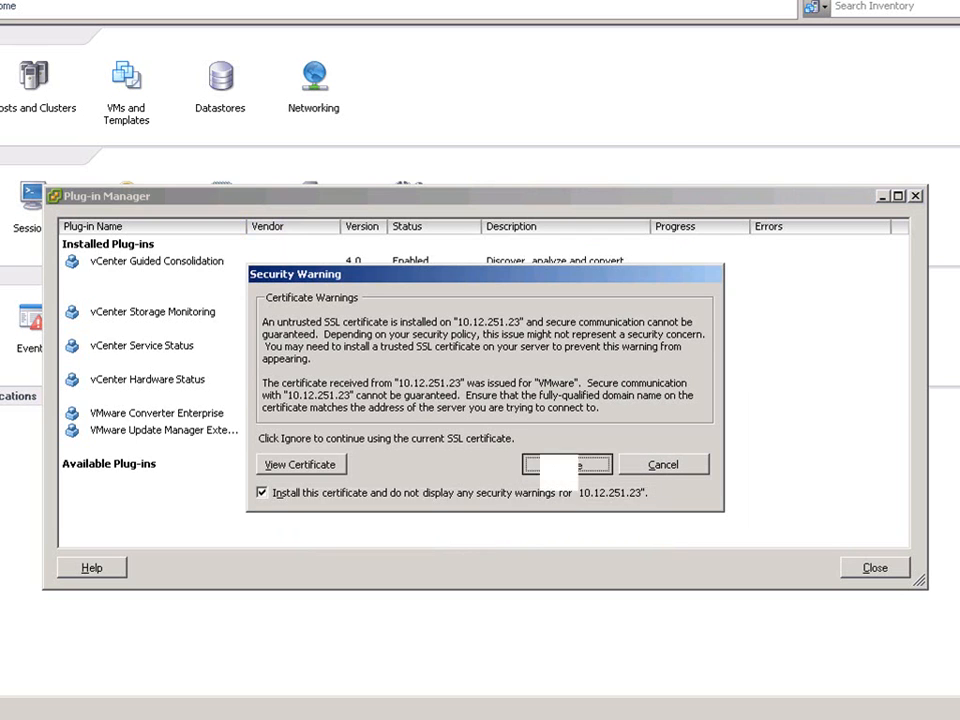
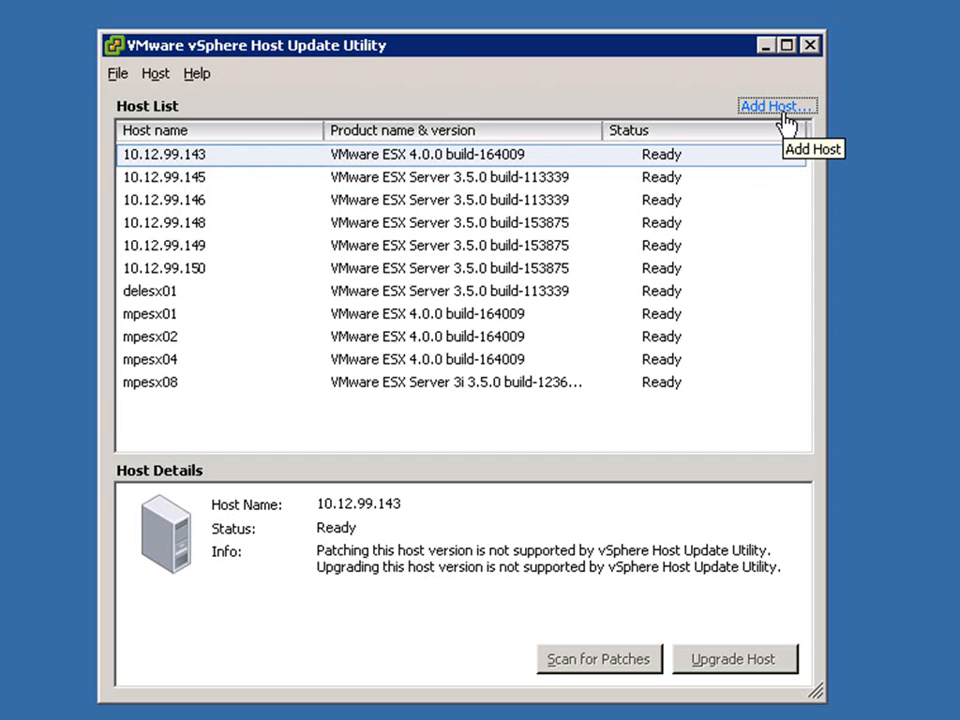
Start the ESX 4.0 upgrade of host 10.12.99.150 using the image D:\esx-DVD-4.0.0-164009.iso.
{"action": "left_click", "coordinate": [198, 270]}
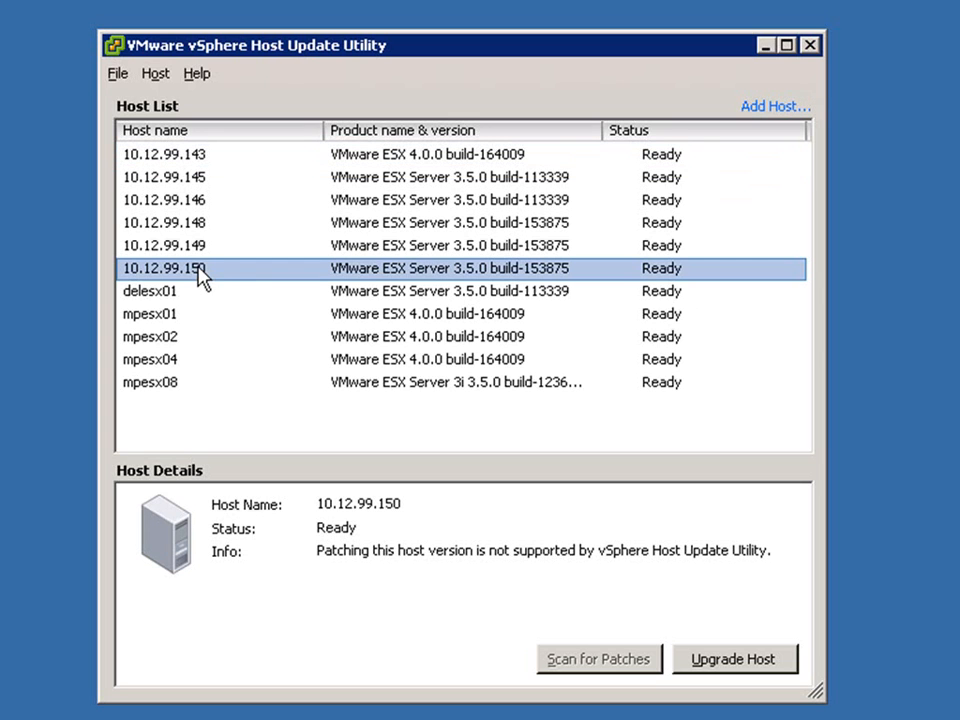
{"action": "left_click", "coordinate": [734, 666]}
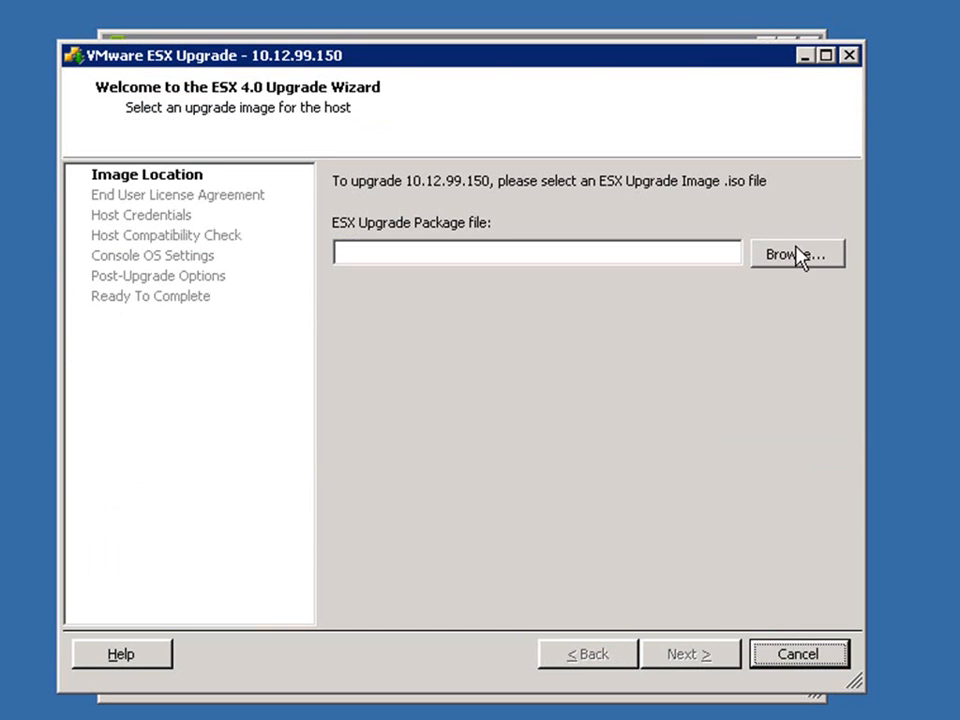
{"action": "left_click", "coordinate": [795, 256]}
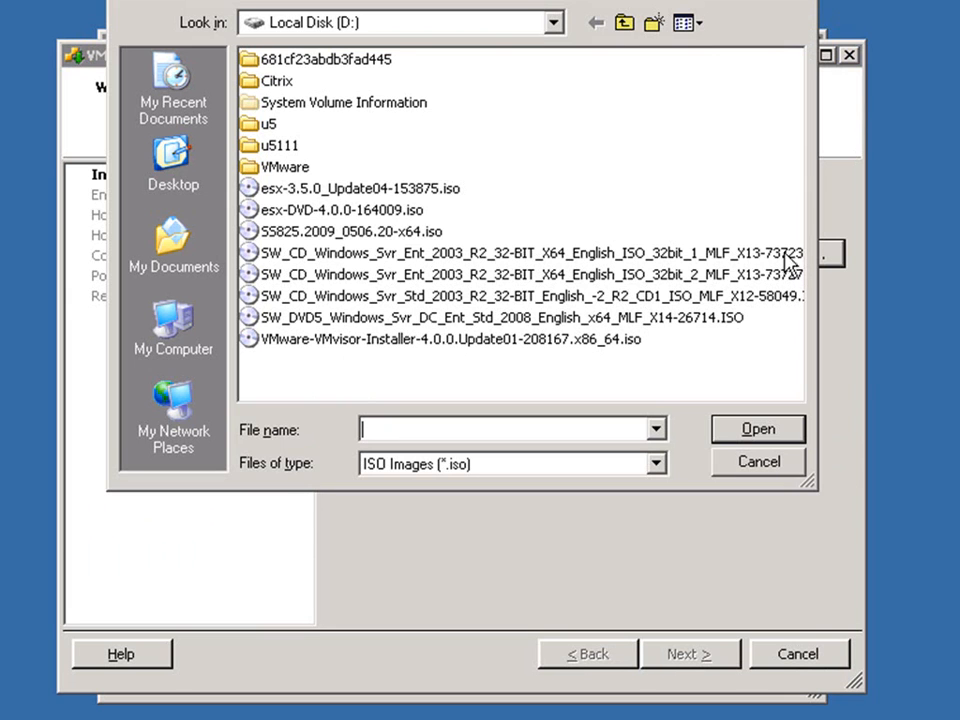
{"action": "left_click", "coordinate": [410, 212]}
{"action": "left_click", "coordinate": [774, 436]}
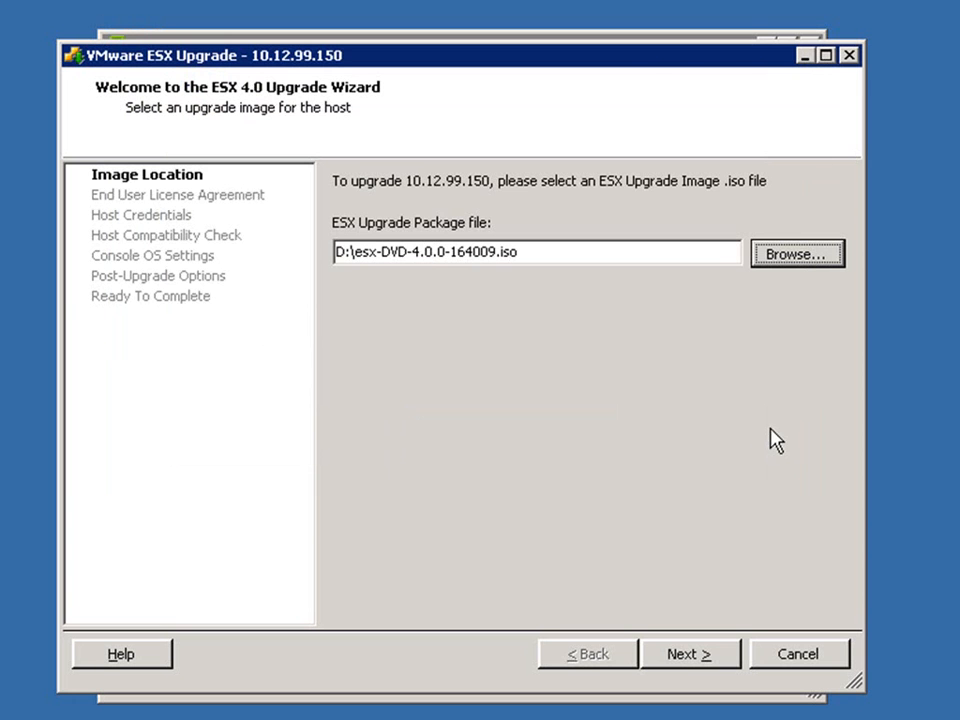
{"action": "left_click", "coordinate": [693, 660]}
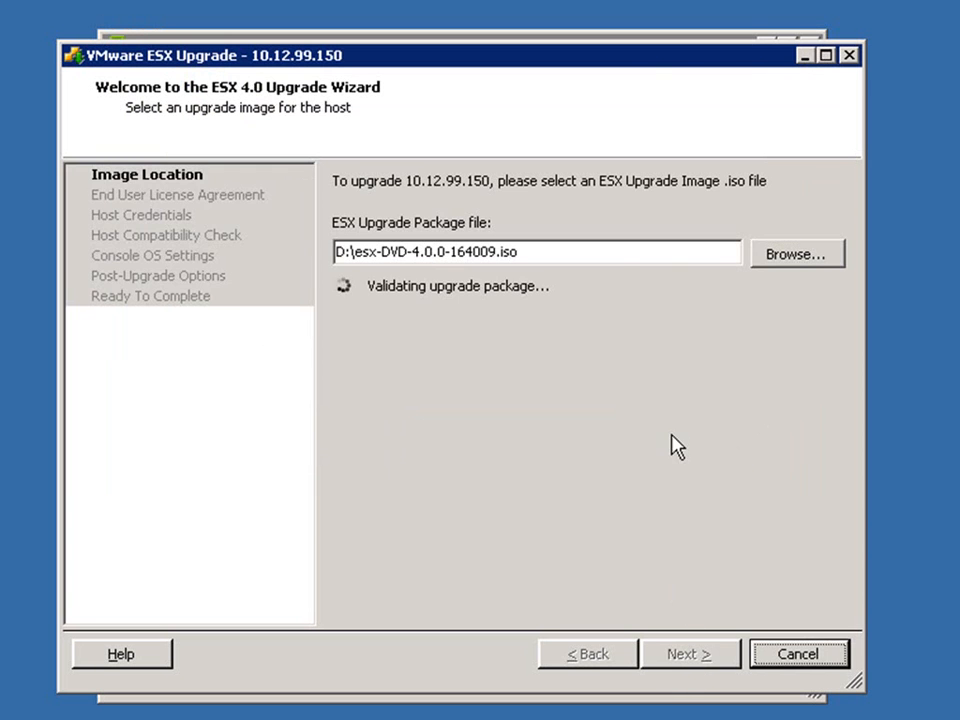
Accept the license agreement for the ESX upgrade and enter the root account password for host 10.12.99.150.
{"action": "left_click", "coordinate": [366, 592]}
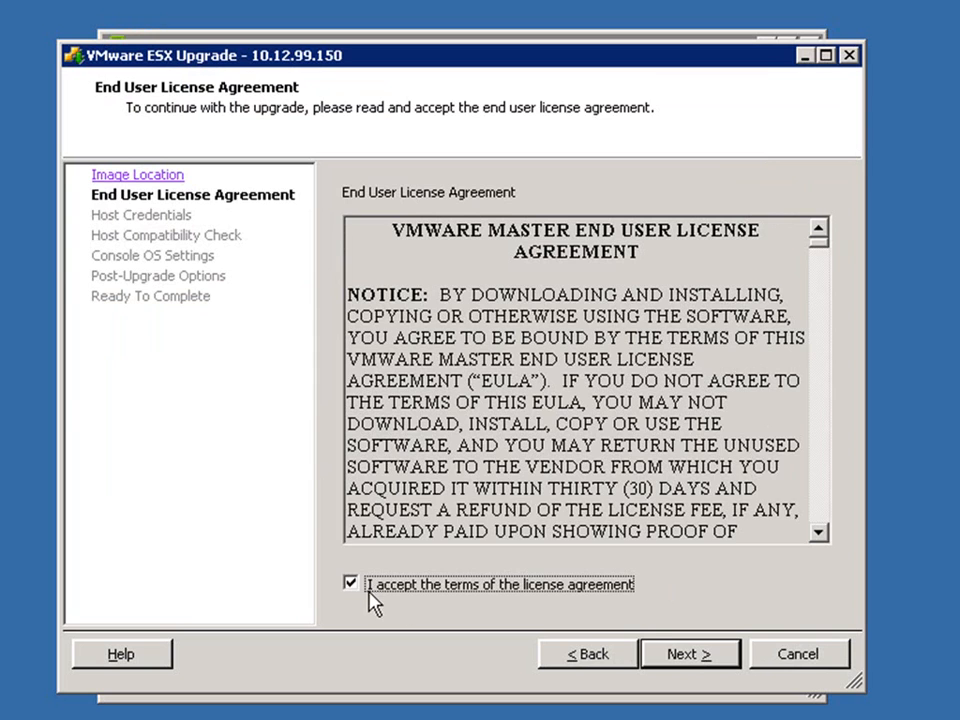
{"action": "left_click", "coordinate": [688, 660]}
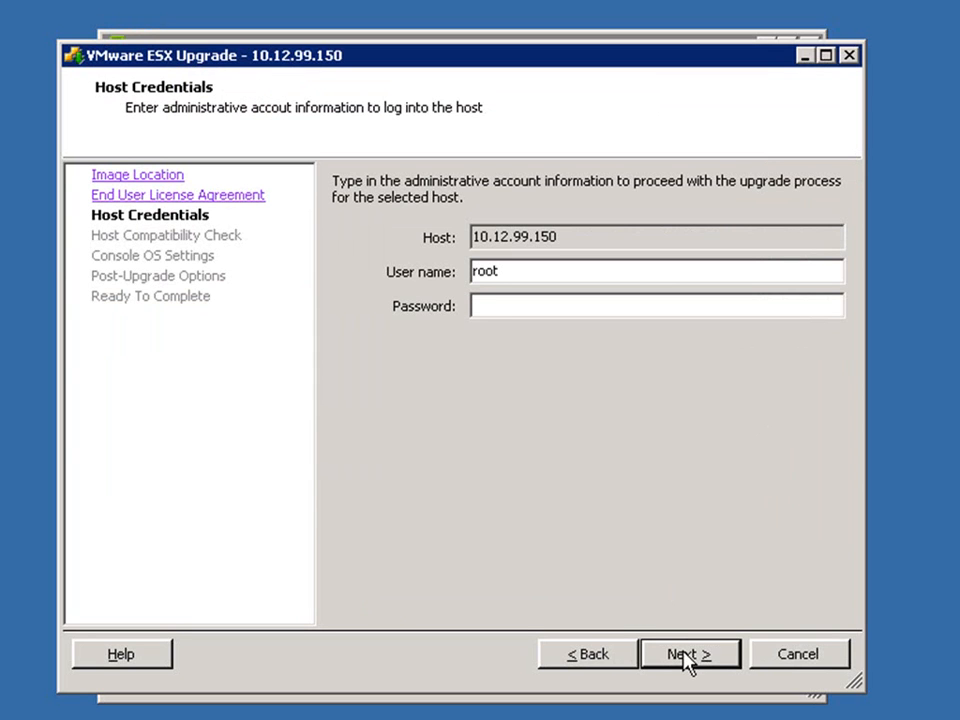
{"action": "left_click", "coordinate": [489, 306]}
{"action": "type", "text": "*************"}
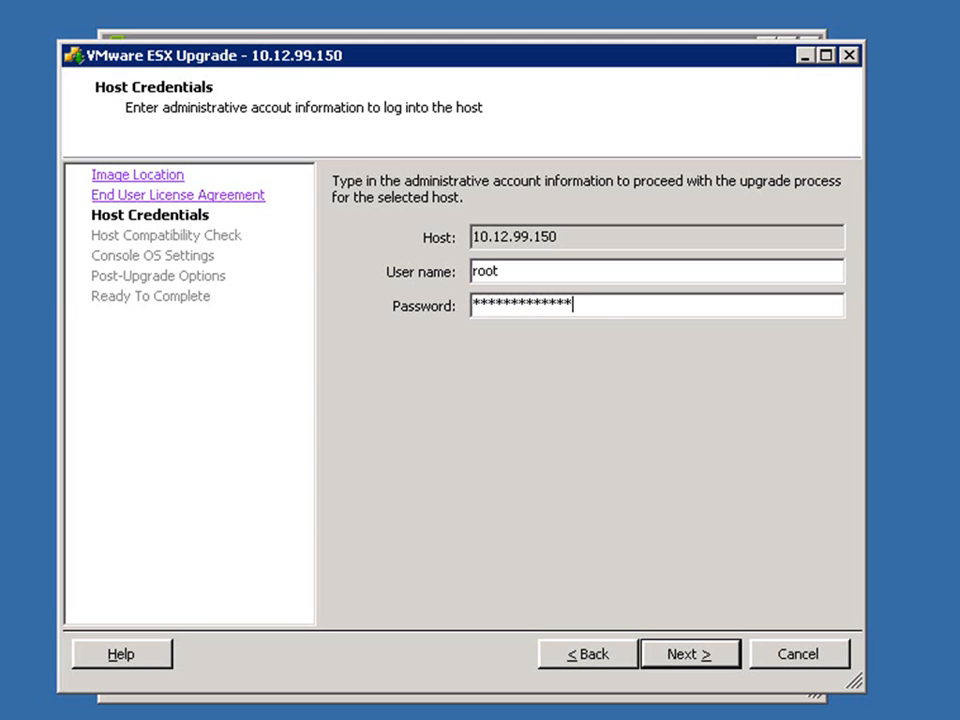
{"action": "left_click", "coordinate": [645, 658]}
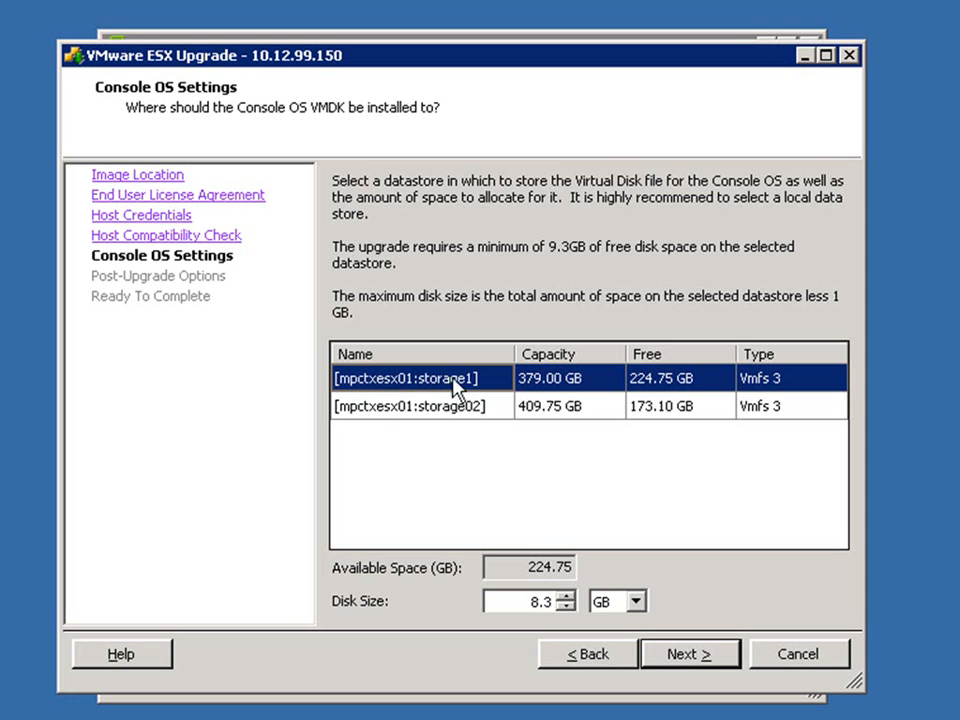
Upgrade the host with an 8.3 GB console disk on mpctxesx01:storage1, rollback on failure enabled and no post-upgrade script.
{"action": "left_click", "coordinate": [688, 656]}
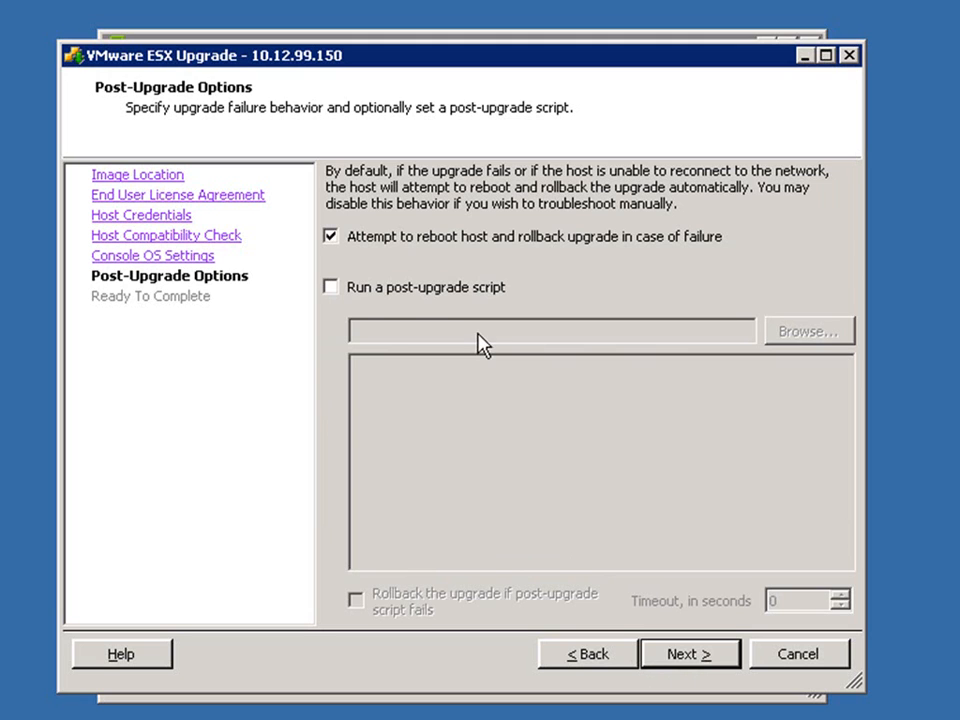
{"action": "left_click", "coordinate": [357, 292]}
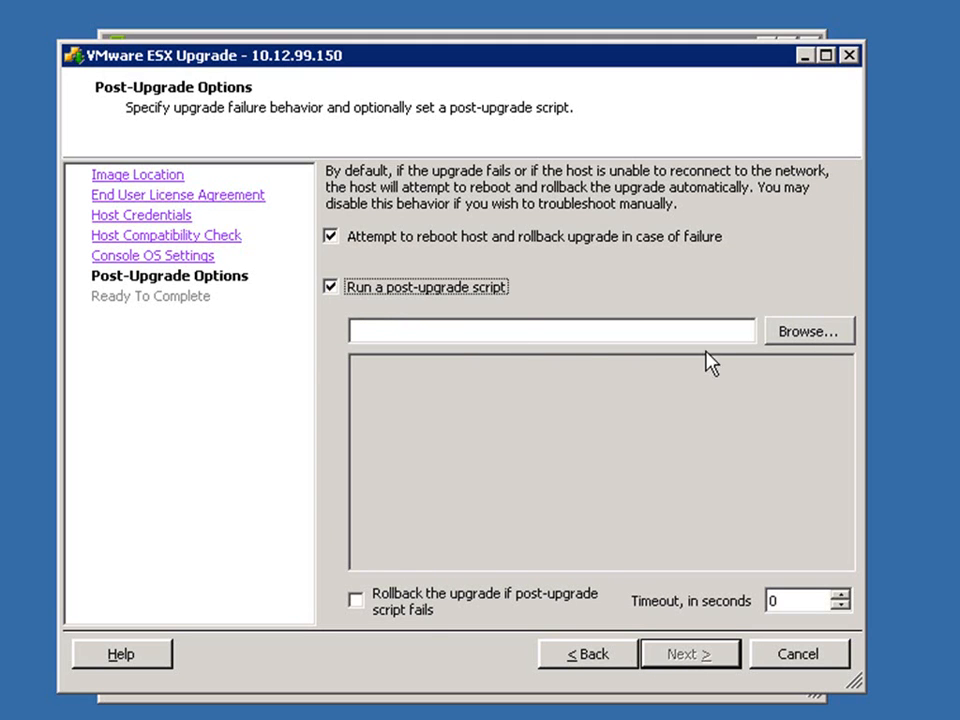
{"action": "left_click", "coordinate": [358, 289]}
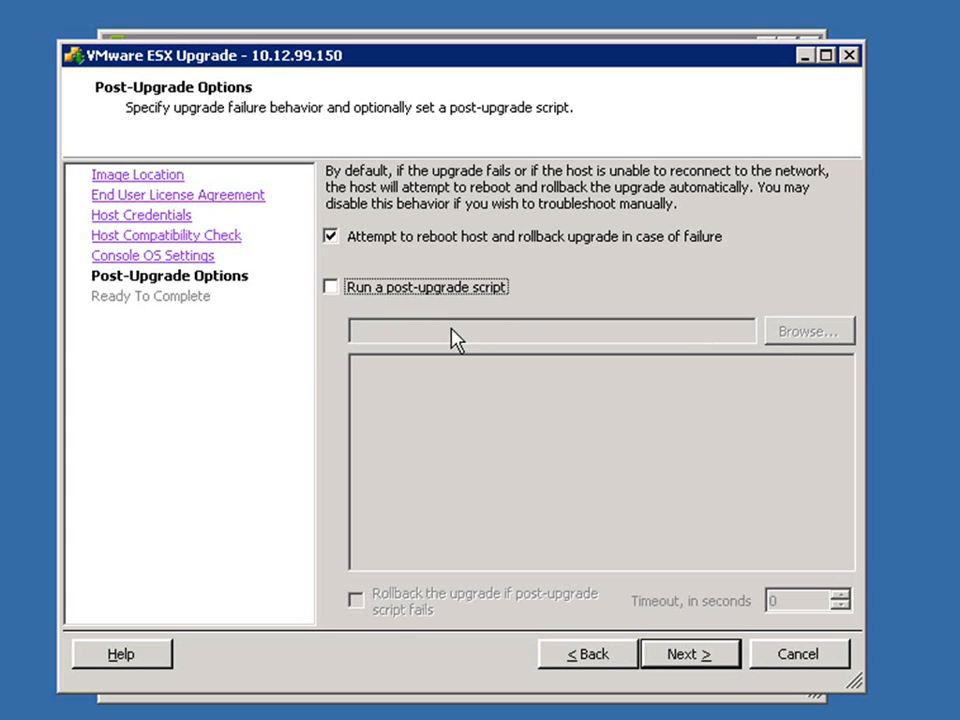
{"action": "left_click", "coordinate": [682, 664]}
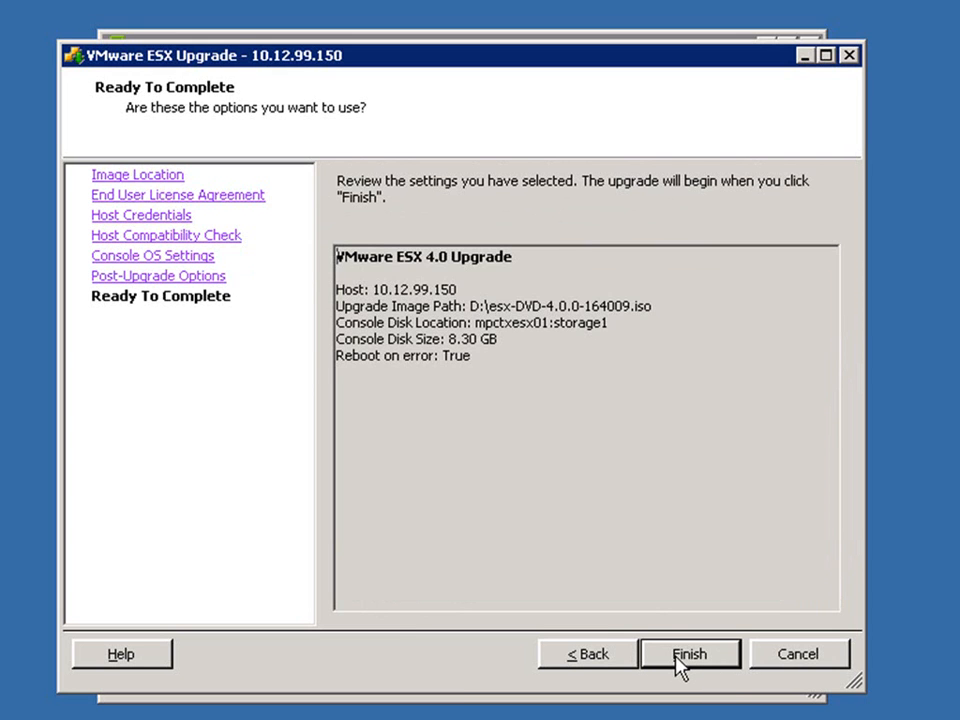
{"action": "left_click", "coordinate": [682, 664]}
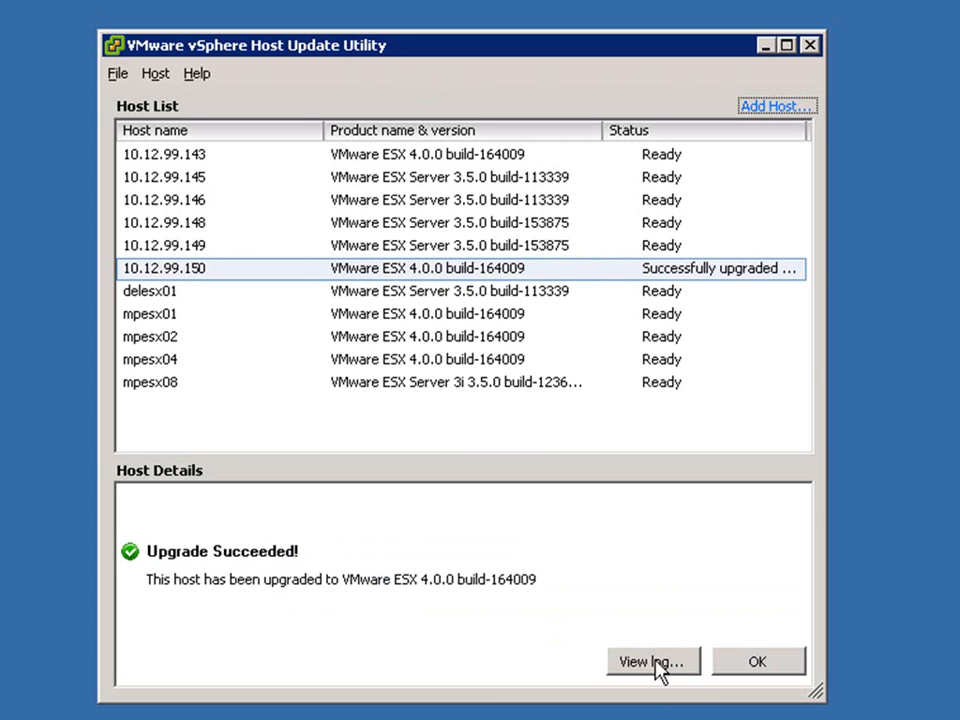
Acknowledge the completed upgrade of host 10.12.99.150 and close the Host Update Utility.
{"action": "left_click", "coordinate": [762, 659]}
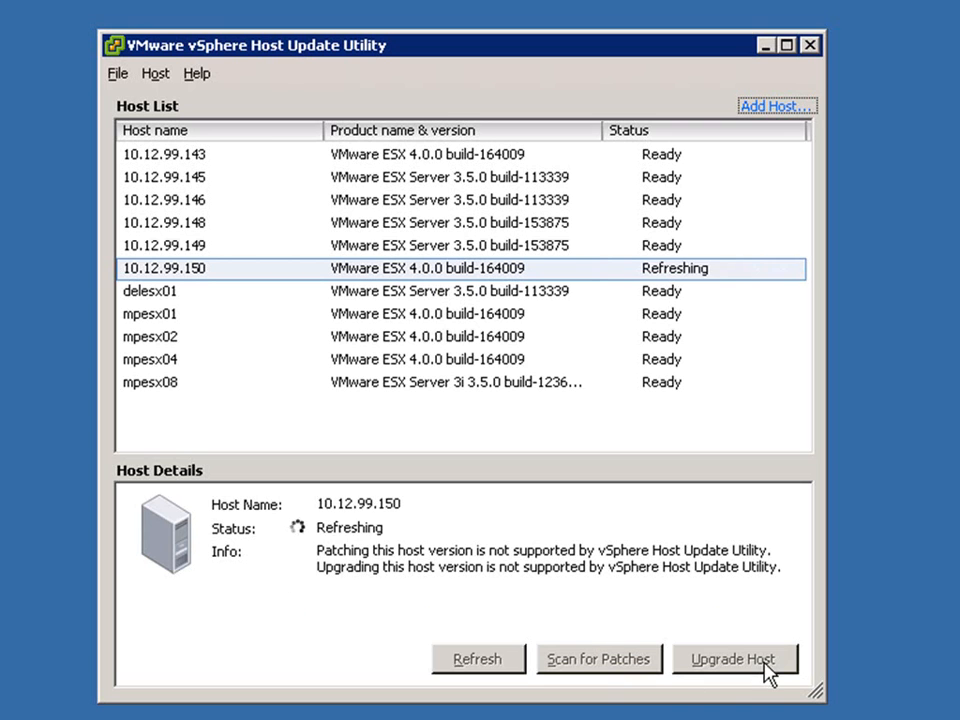
{"action": "left_click", "coordinate": [414, 362]}
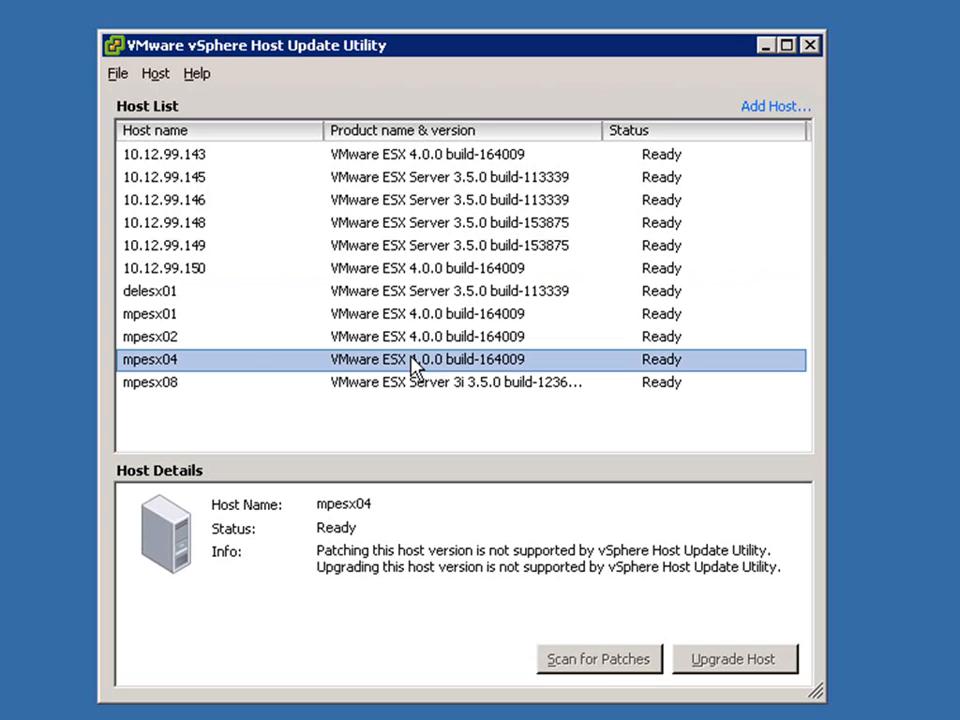
{"action": "left_click", "coordinate": [811, 47]}
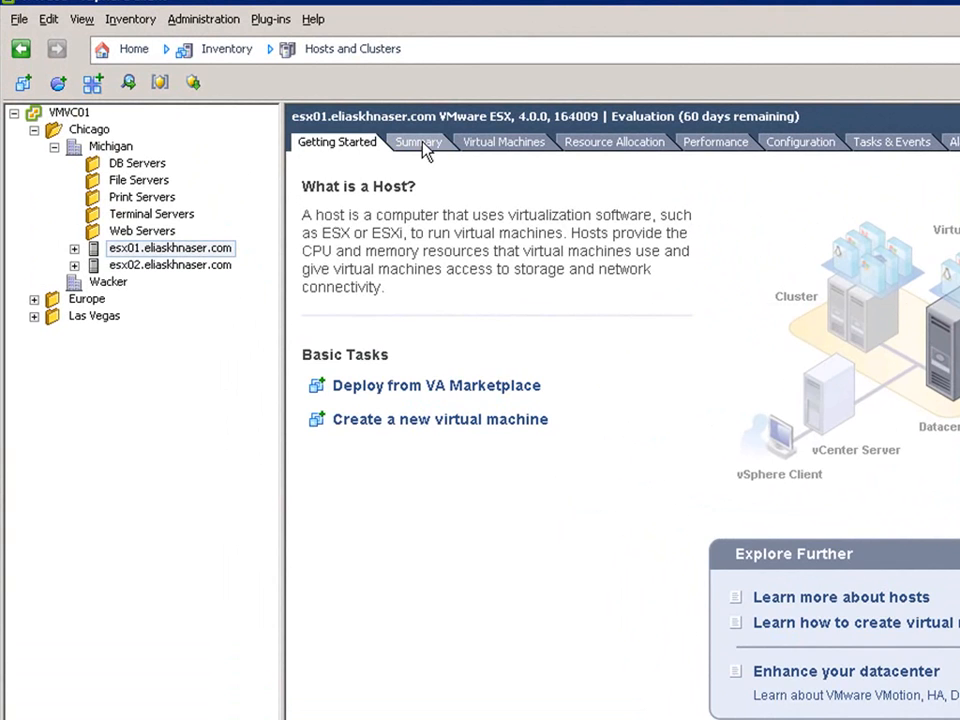
In vSphere Client, review the summary of host esx01 and the VMware Tools status and VM version of MPCTXICON01.
{"action": "left_click", "coordinate": [420, 143]}
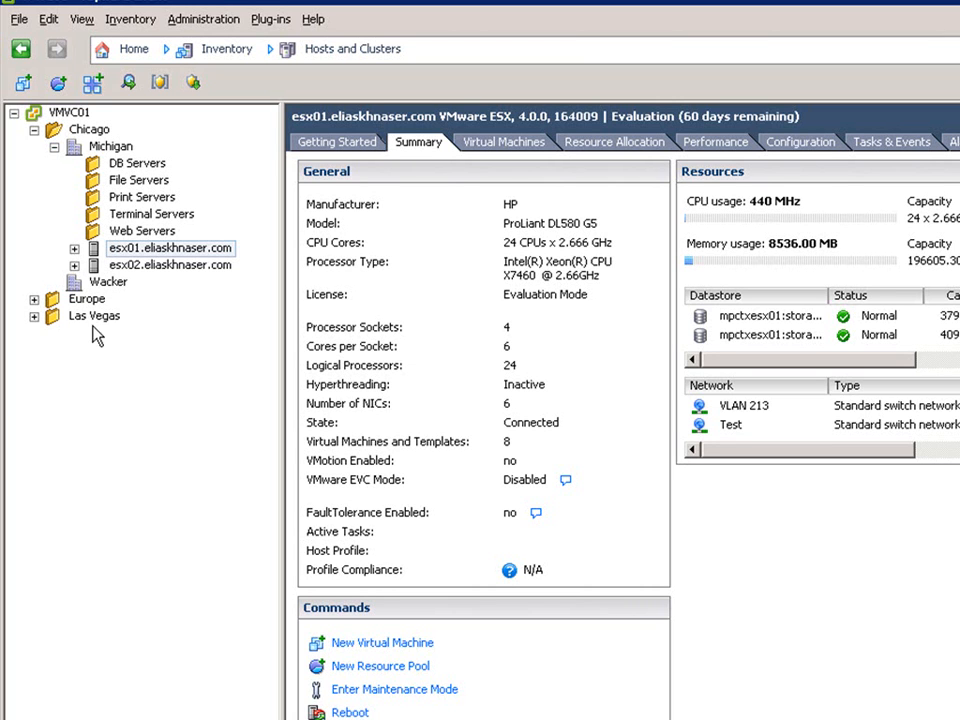
{"action": "left_click", "coordinate": [74, 248]}
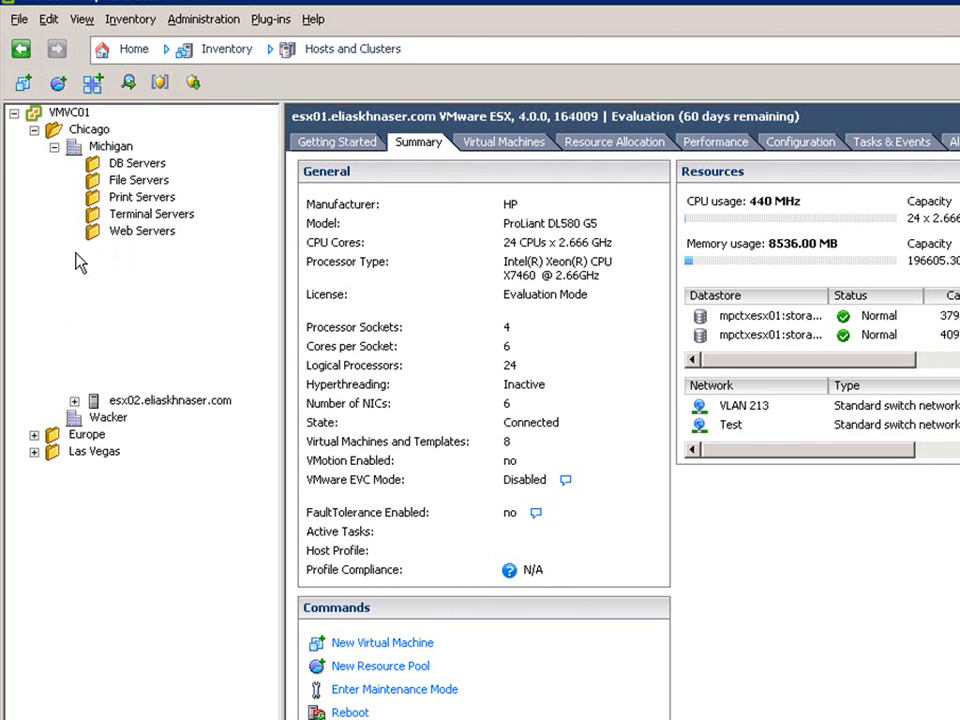
{"action": "left_click", "coordinate": [155, 282]}
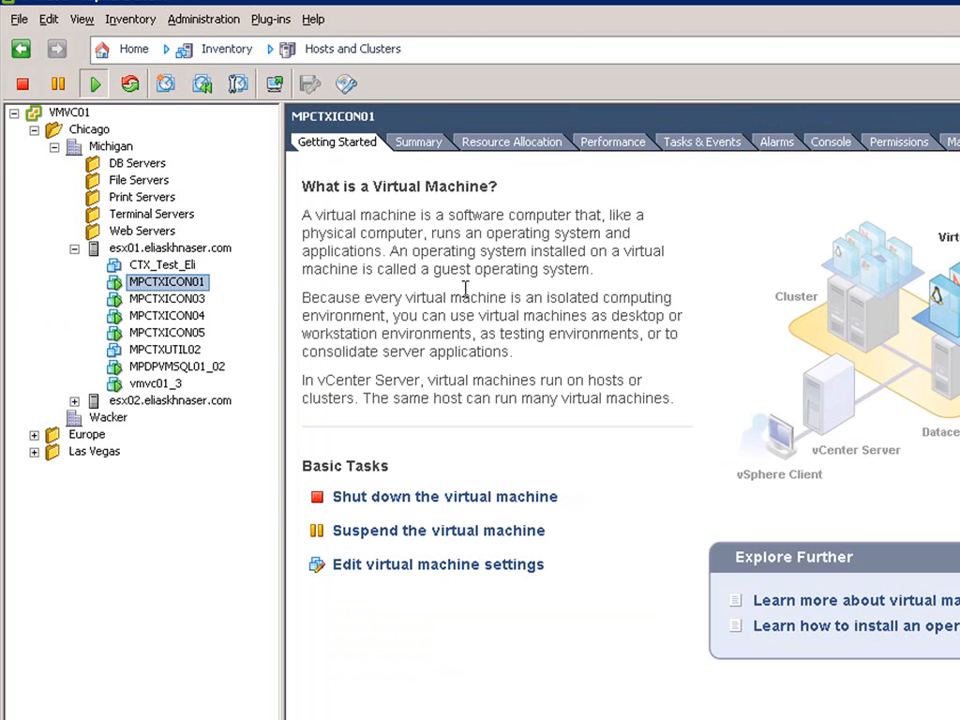
{"action": "left_click", "coordinate": [420, 143]}
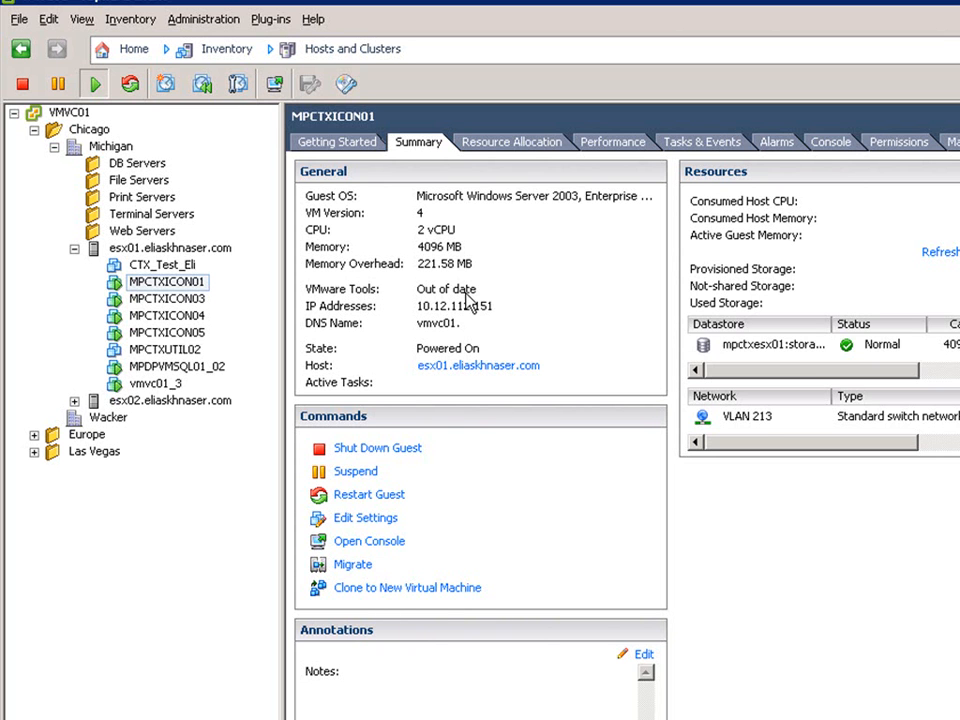
From the VMs and Templates inventory, attach the VMware Tools and VM Hardware Upgrade to Match Host baselines to MPCTXUTIL02 in Update Manager.
{"action": "key", "text": "ctrl+shift+v"}
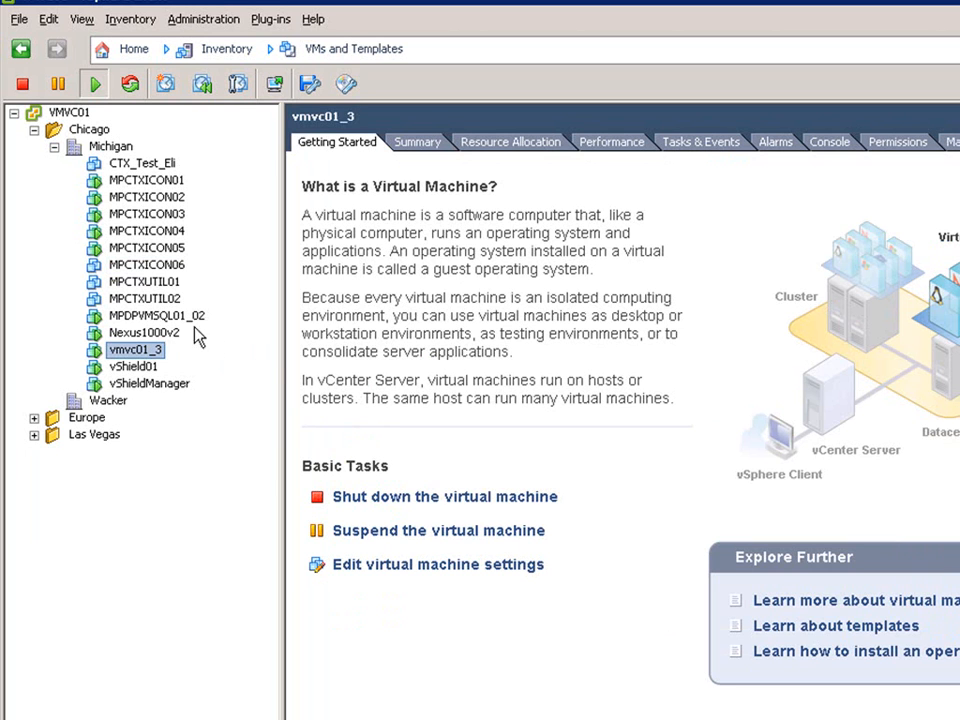
{"action": "left_click", "coordinate": [130, 299]}
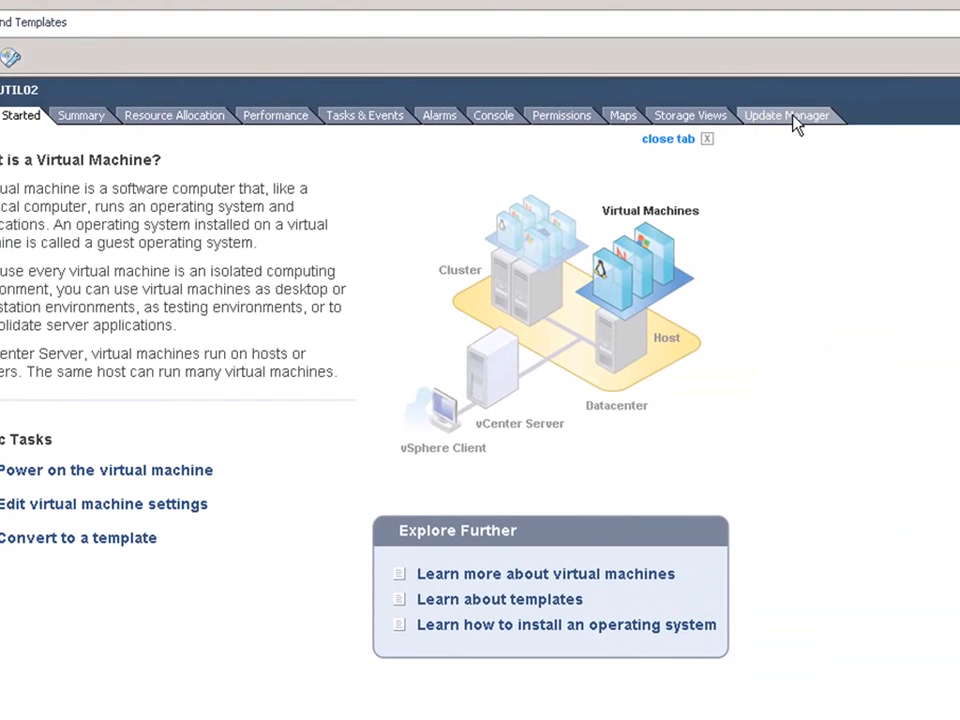
{"action": "left_click", "coordinate": [959, 148]}
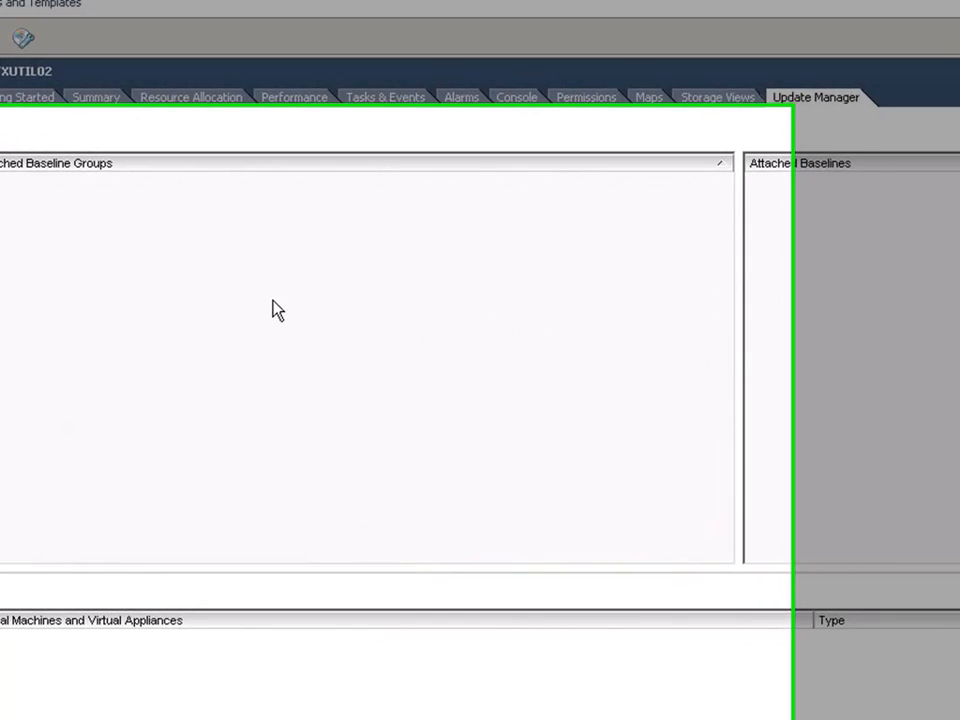
{"action": "right_click", "coordinate": [256, 322]}
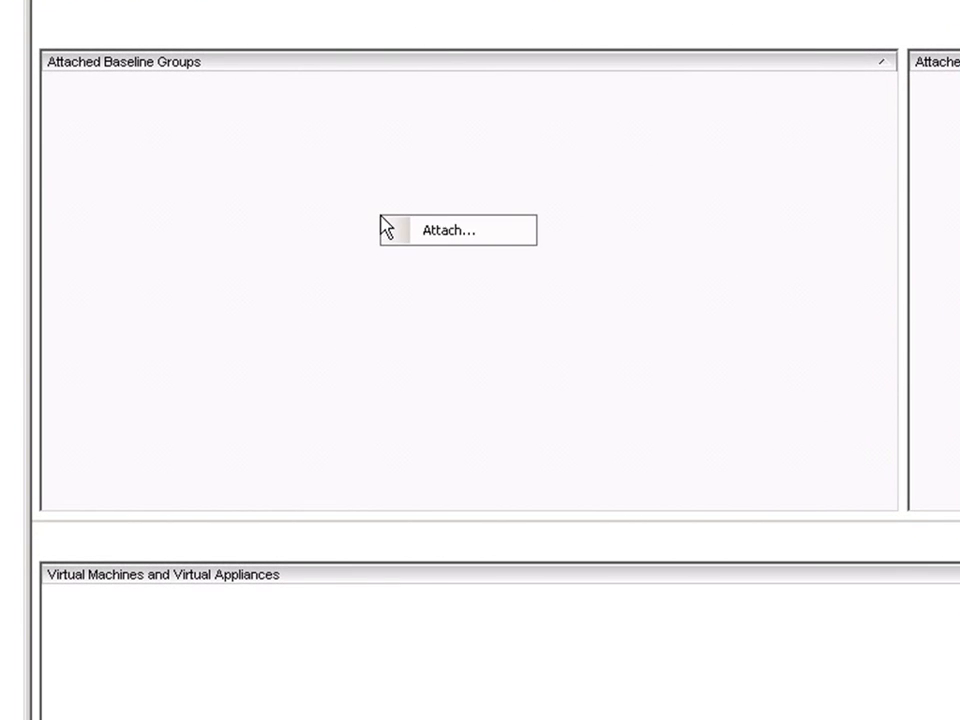
{"action": "left_click", "coordinate": [452, 234]}
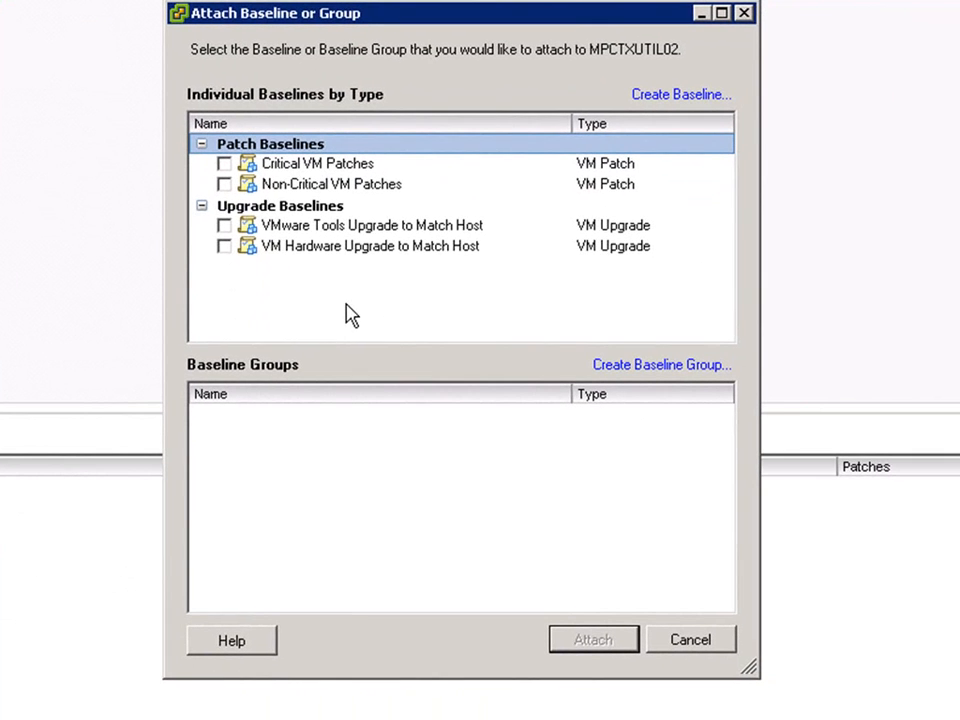
{"action": "left_click", "coordinate": [224, 226]}
{"action": "left_click", "coordinate": [225, 247]}
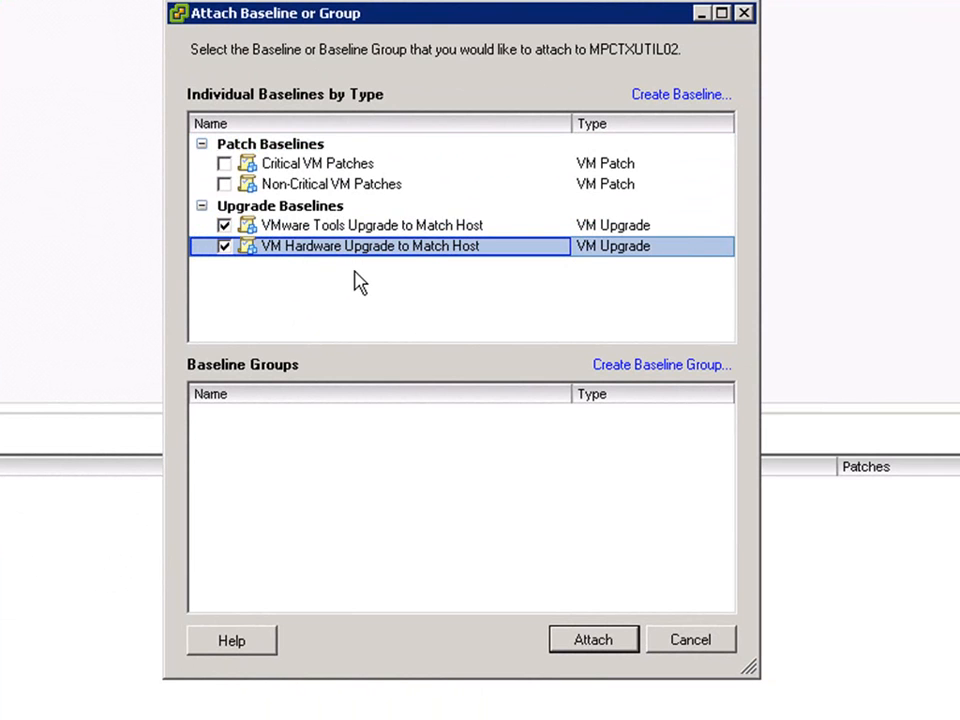
{"action": "left_click", "coordinate": [588, 643]}
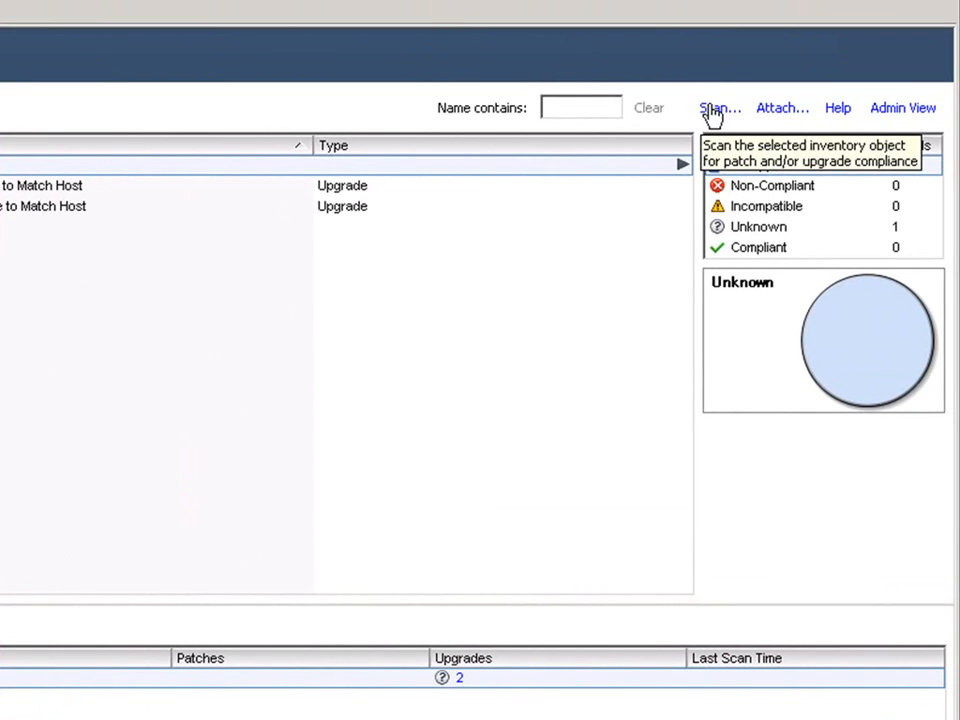
Scan MPCTXUTIL02 for VM Hardware and VMware Tools upgrades.
{"action": "left_click", "coordinate": [828, 78]}
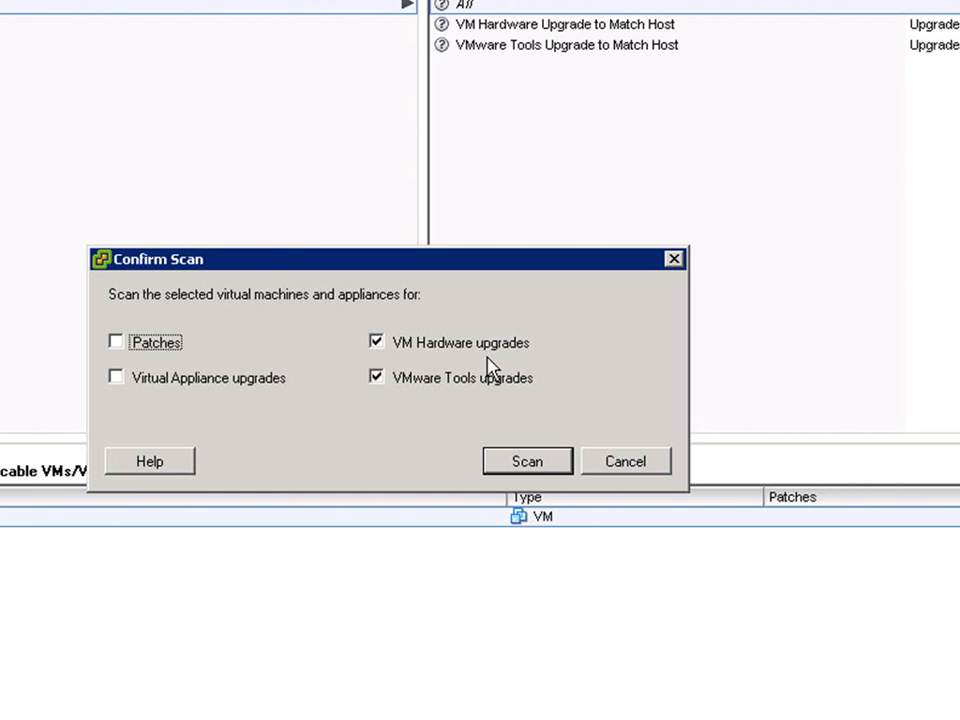
{"action": "left_click", "coordinate": [525, 462]}
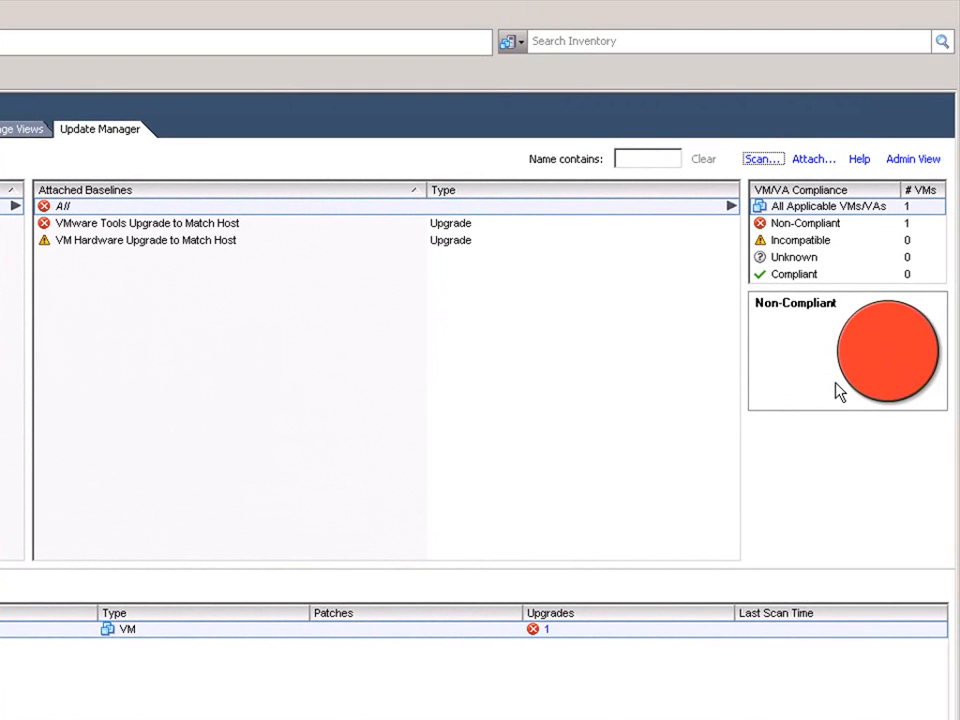
Set up remediation of MPCTXUTIL02 with the VMware Tools Upgrade to Match Host baseline, applied immediately for every power state.
{"action": "left_click", "coordinate": [72, 208]}
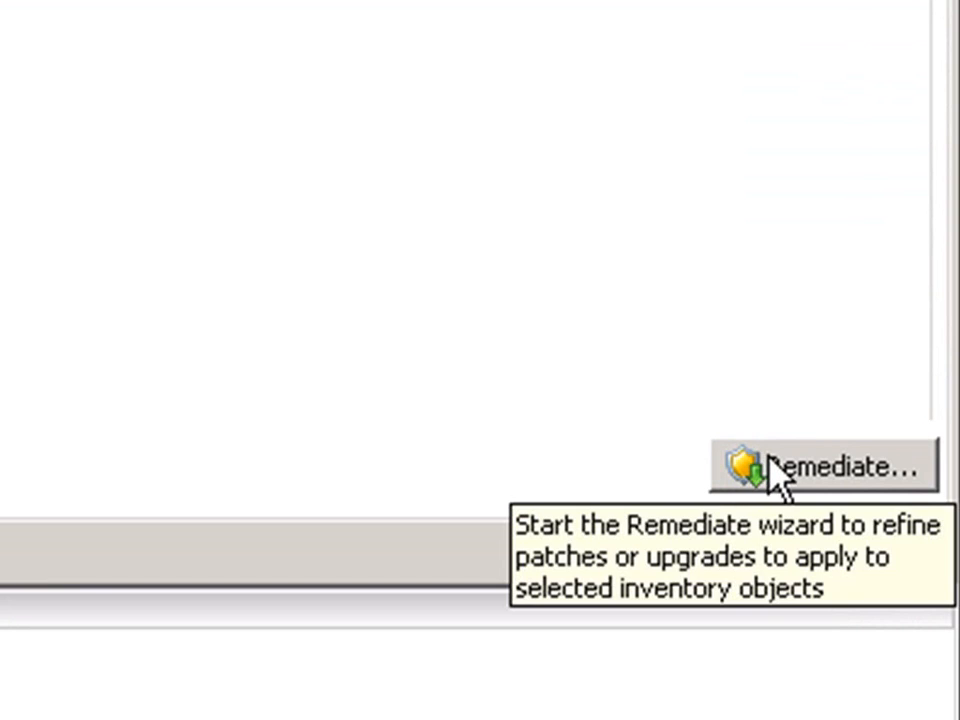
{"action": "left_click", "coordinate": [766, 462]}
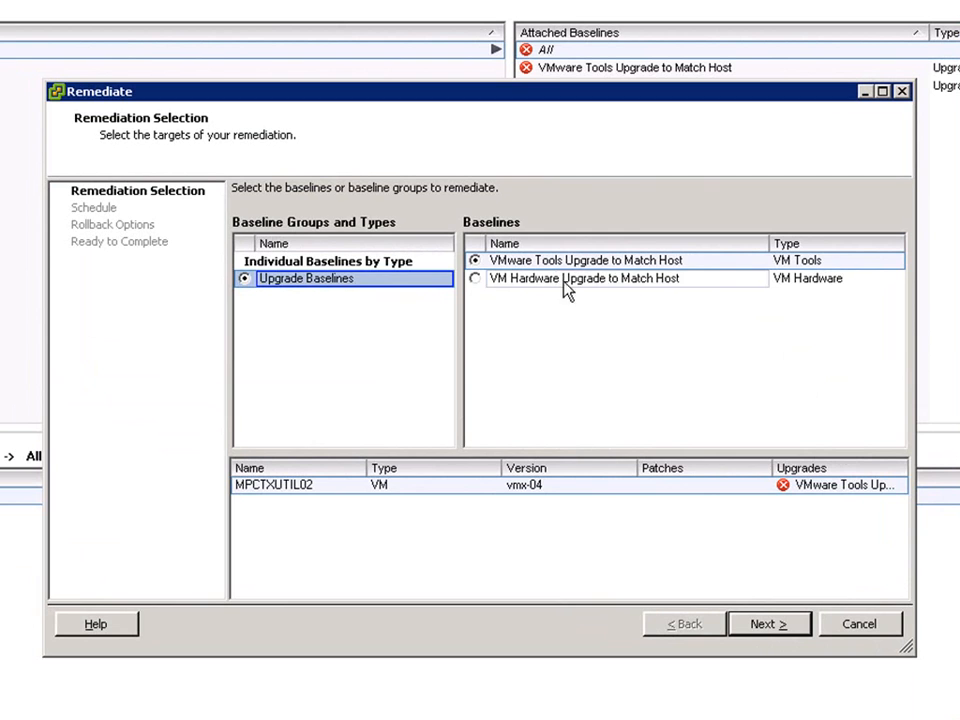
{"action": "left_click", "coordinate": [767, 630]}
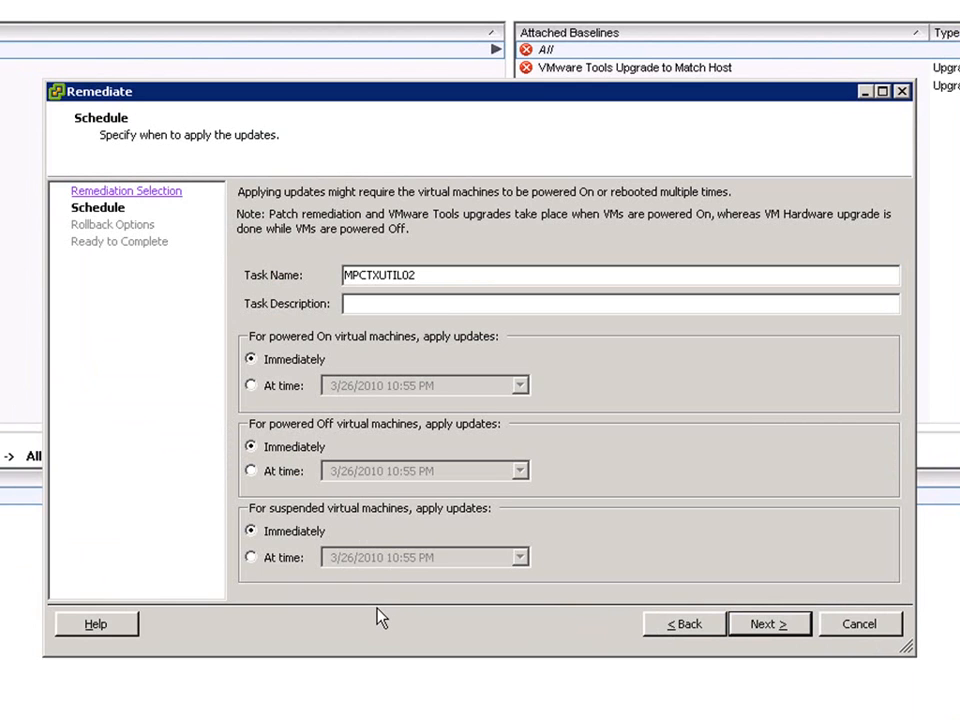
{"action": "left_click", "coordinate": [765, 627]}
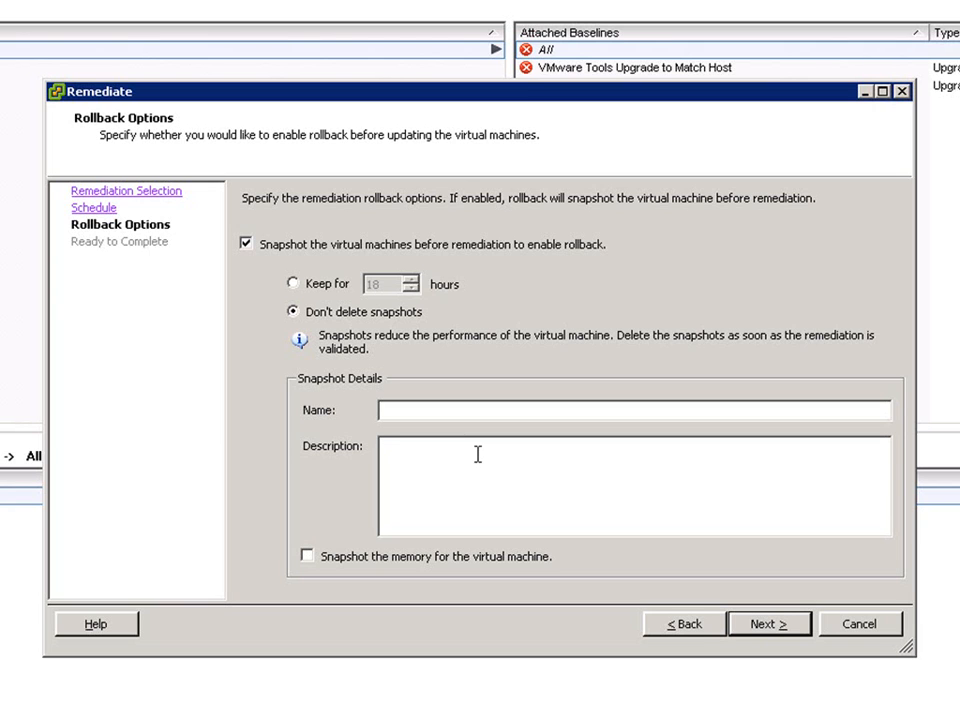
Keep the rollback snapshot for 18 hours with VM memory included, review the listed upgrades, and start the VMware Tools remediation.
{"action": "left_click", "coordinate": [296, 285]}
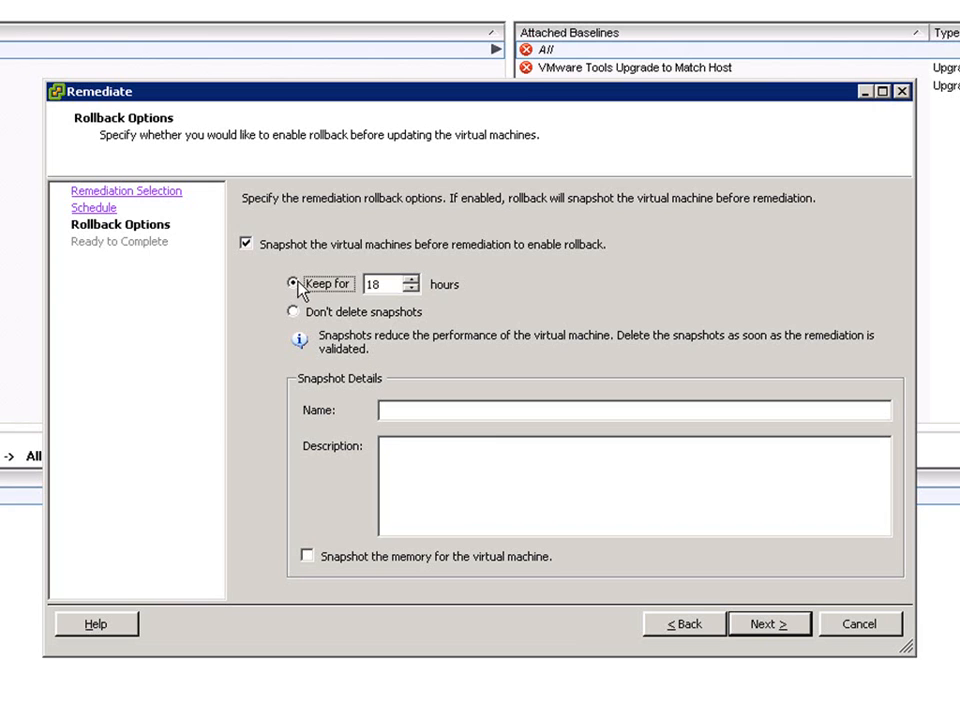
{"action": "left_click", "coordinate": [310, 558]}
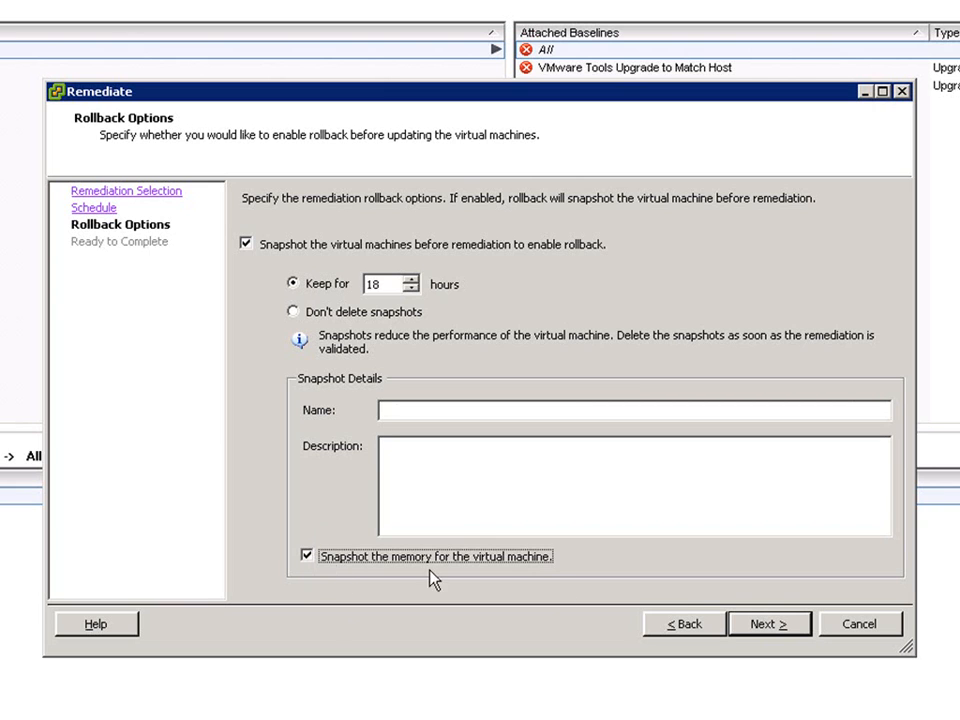
{"action": "left_click", "coordinate": [777, 630]}
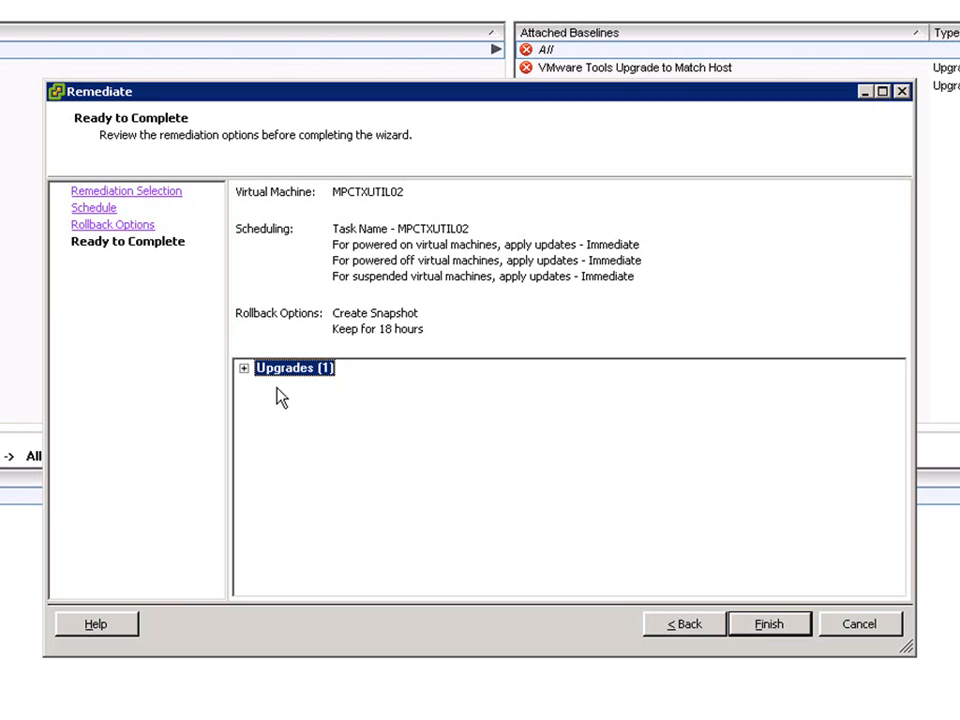
{"action": "left_click", "coordinate": [244, 369]}
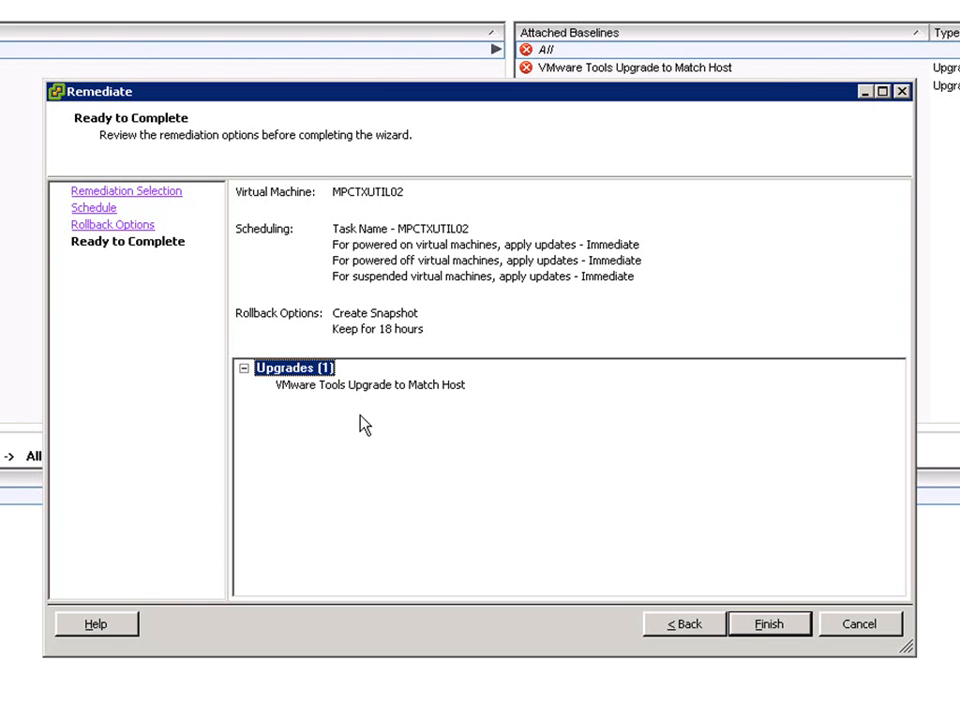
{"action": "left_click", "coordinate": [767, 628]}
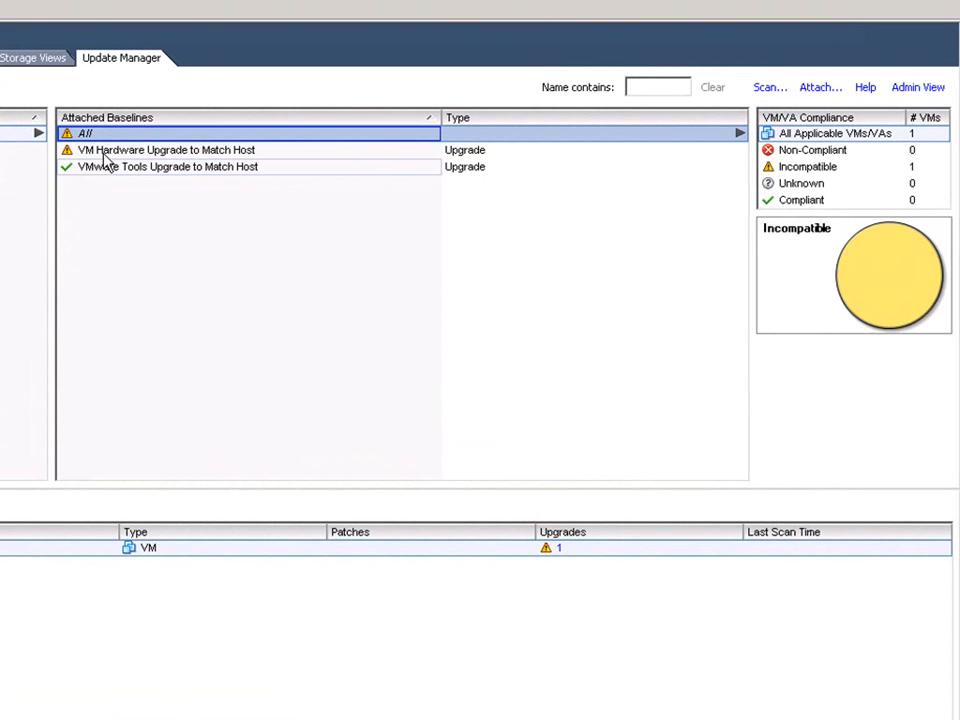
Remediate MPCTXUTIL02 immediately with the VM Hardware Upgrade to Match Host baseline, keeping a snapshot with memory for 18 hours.
{"action": "left_click", "coordinate": [141, 151]}
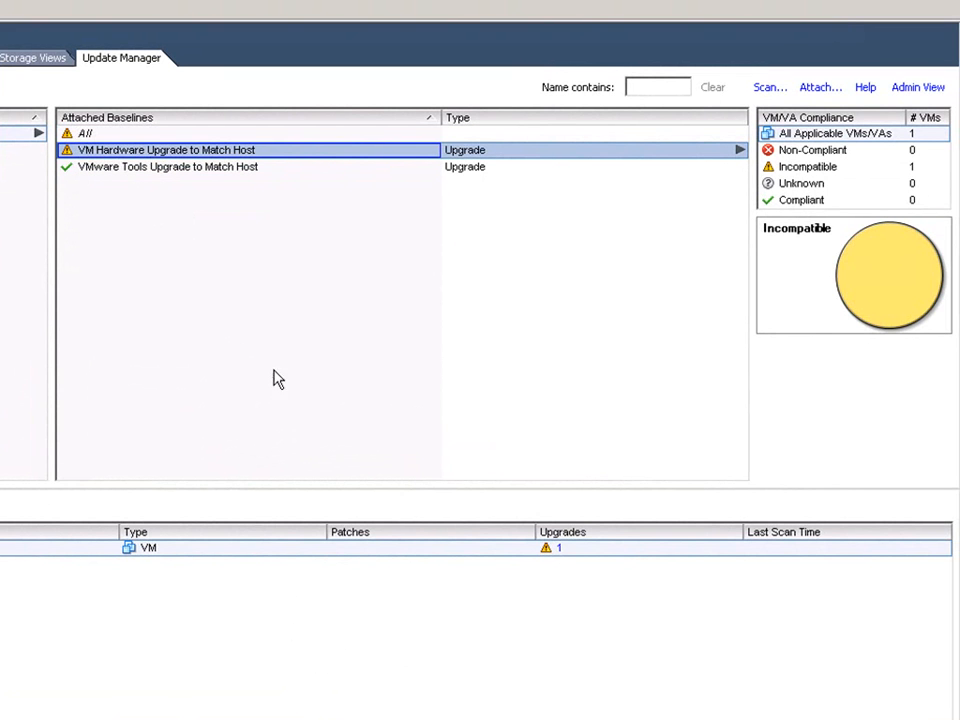
{"action": "left_click", "coordinate": [908, 715]}
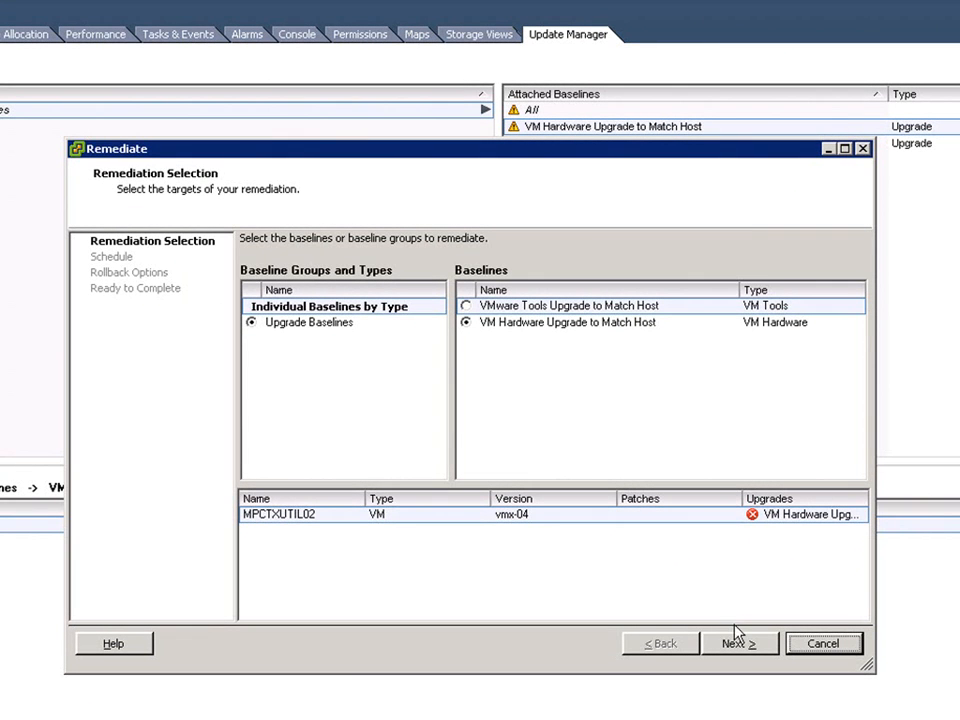
{"action": "left_click", "coordinate": [738, 646]}
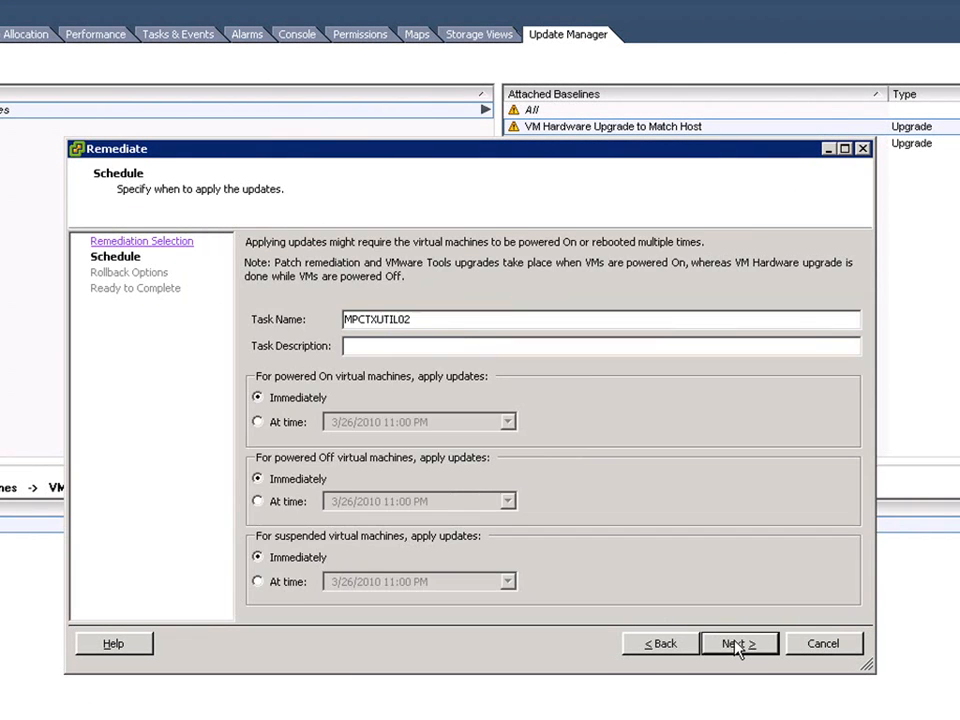
{"action": "left_click", "coordinate": [738, 646]}
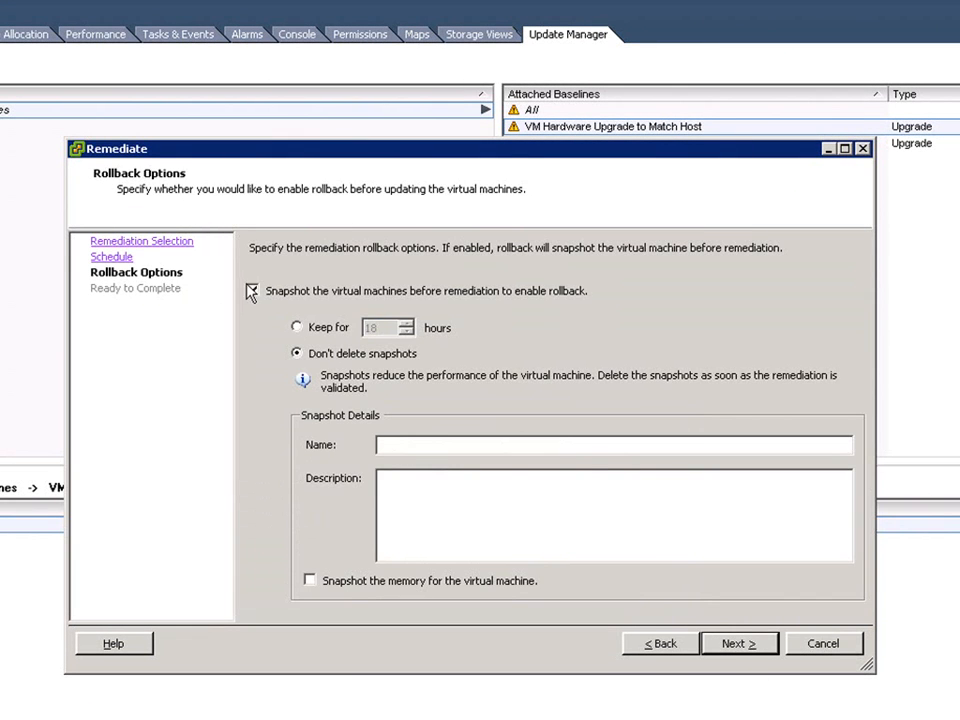
{"action": "left_click", "coordinate": [299, 329]}
{"action": "left_click", "coordinate": [474, 584]}
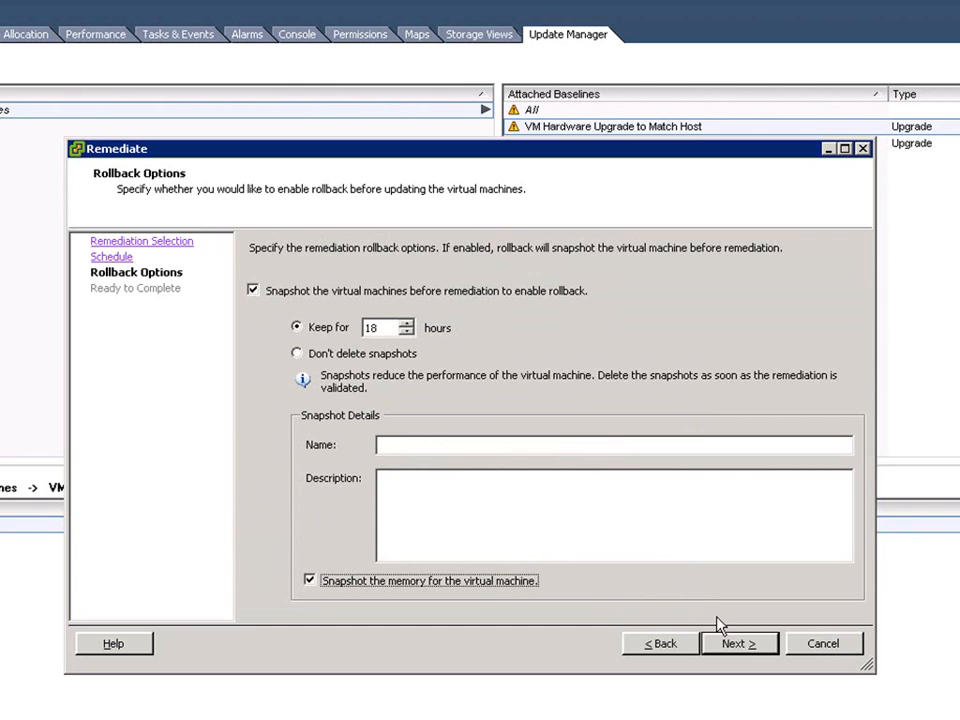
{"action": "left_click", "coordinate": [742, 646]}
{"action": "left_click", "coordinate": [742, 646]}
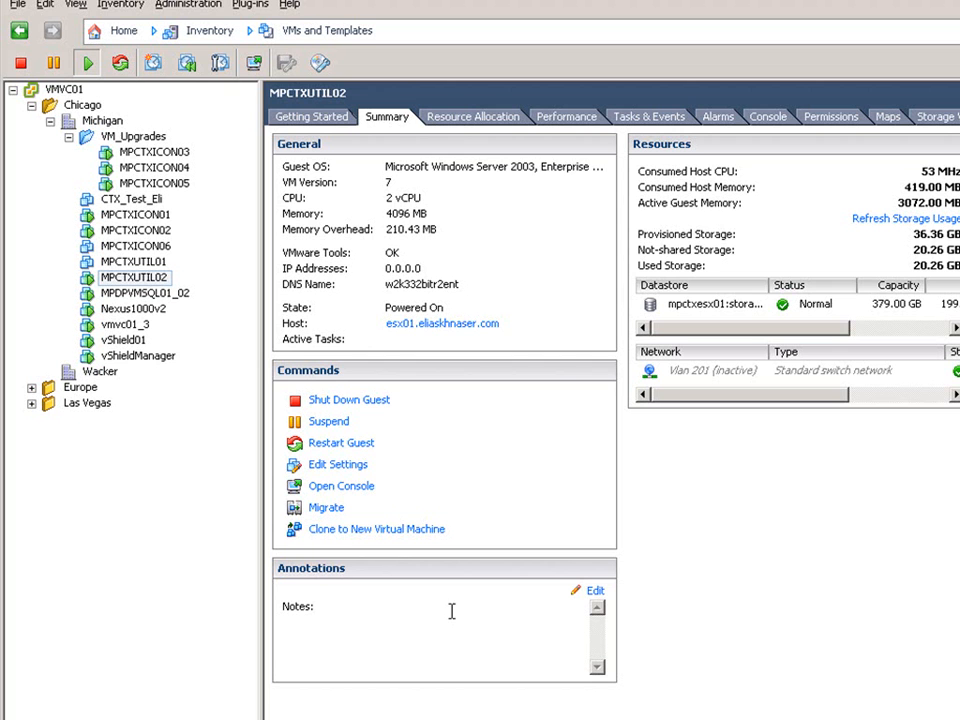
Attach the VMware Tools and VM Hardware Upgrade to Match Host baselines to the VM_Upgrades folder and scan it for both upgrades.
{"action": "left_click", "coordinate": [152, 136]}
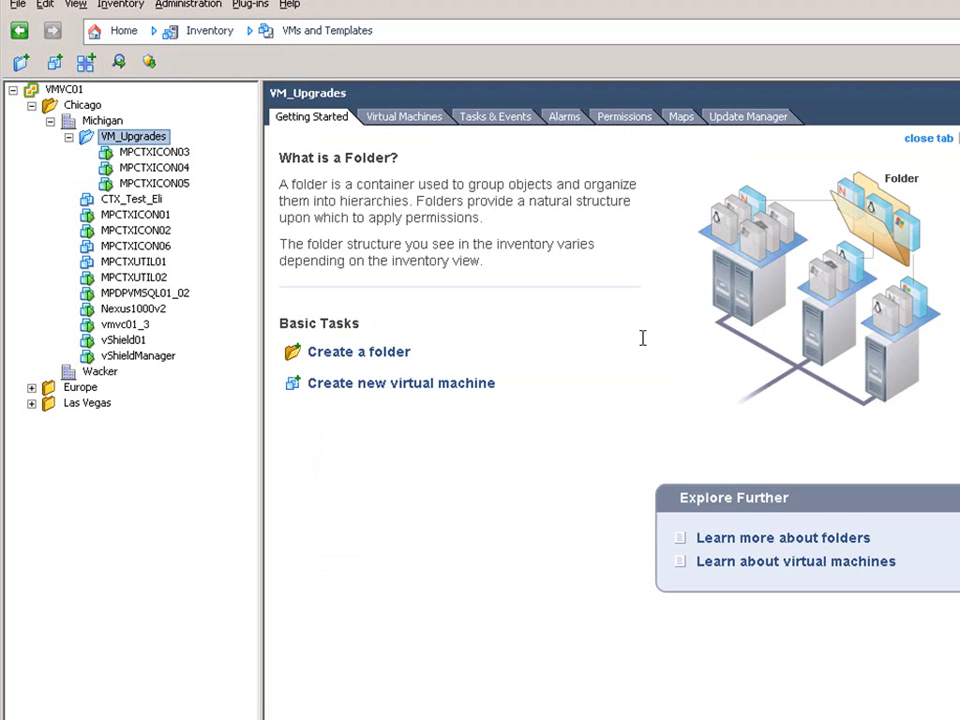
{"action": "left_click", "coordinate": [765, 120]}
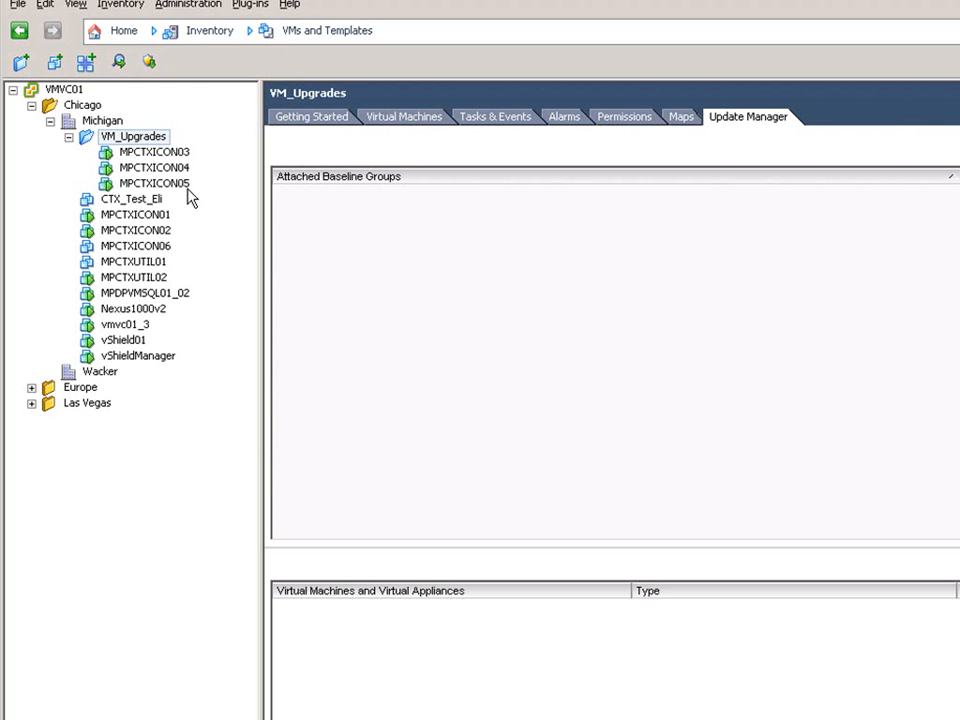
{"action": "right_click", "coordinate": [504, 279]}
{"action": "left_click", "coordinate": [546, 284]}
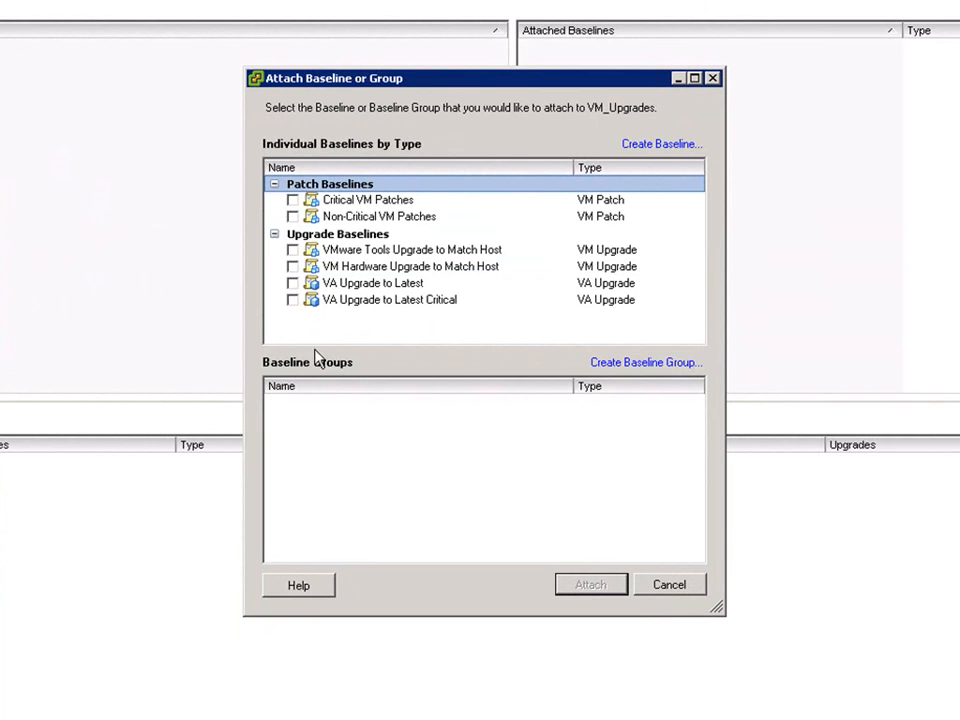
{"action": "left_click", "coordinate": [292, 250]}
{"action": "left_click", "coordinate": [292, 267]}
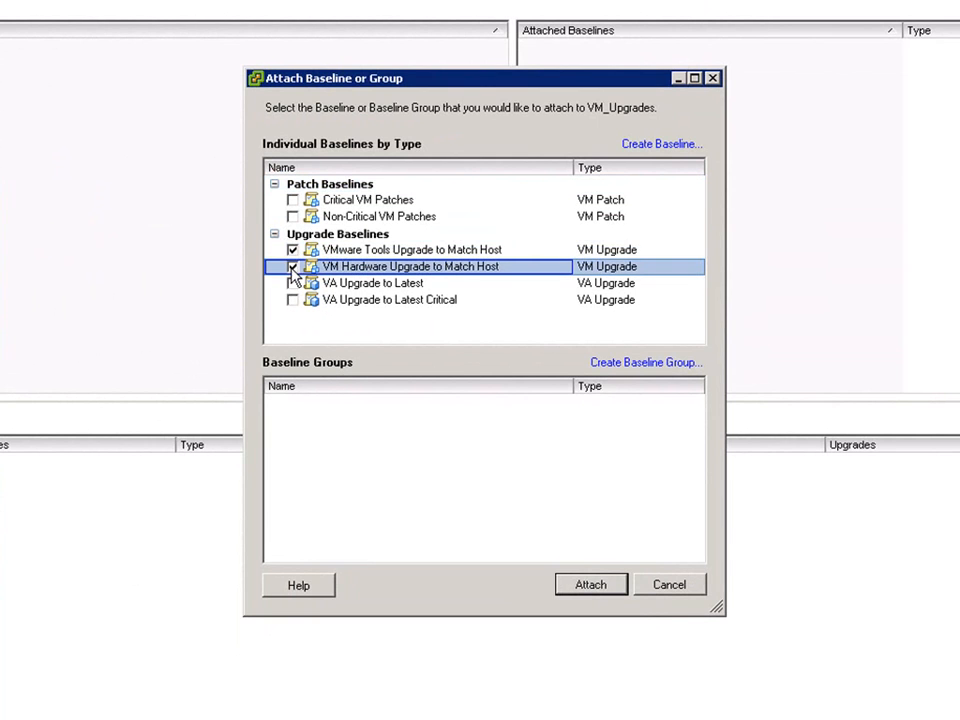
{"action": "left_click", "coordinate": [588, 586]}
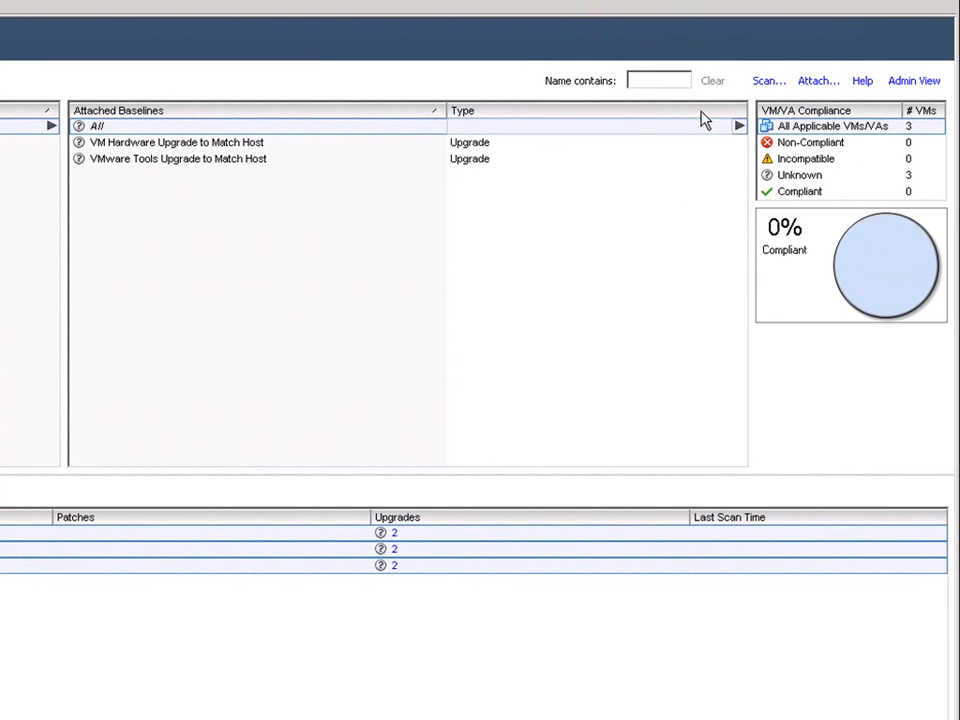
{"action": "left_click", "coordinate": [769, 82]}
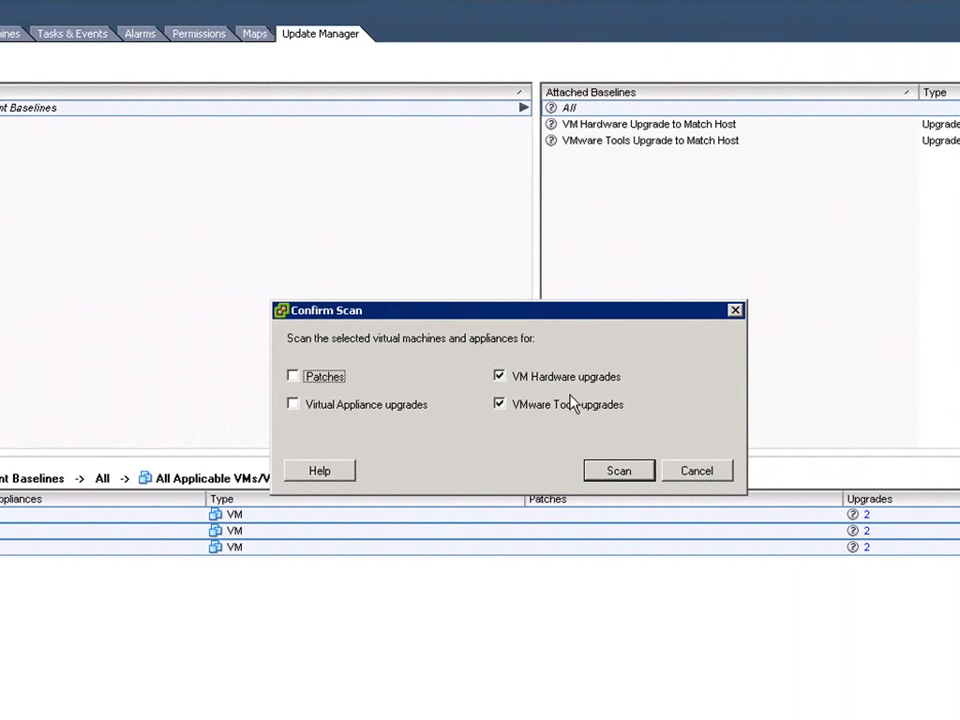
{"action": "left_click", "coordinate": [618, 471]}
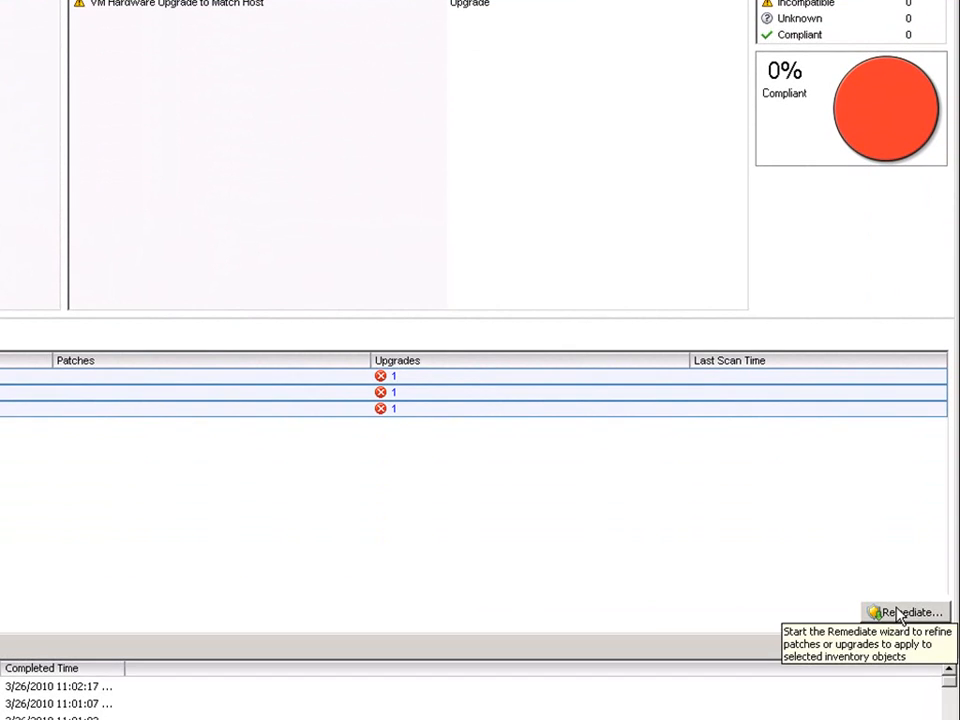
Remediate all VMs in VM_Upgrades immediately with the VMware Tools Upgrade to Match Host baseline, keeping snapshots with memory for 18 hours.
{"action": "left_click", "coordinate": [903, 613]}
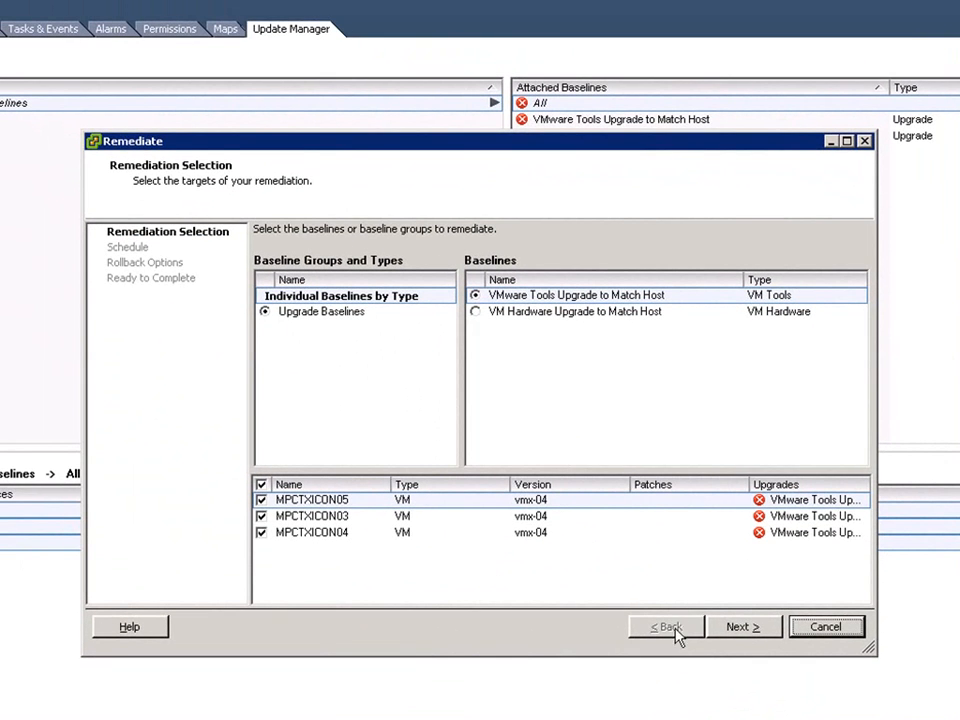
{"action": "left_click", "coordinate": [743, 627]}
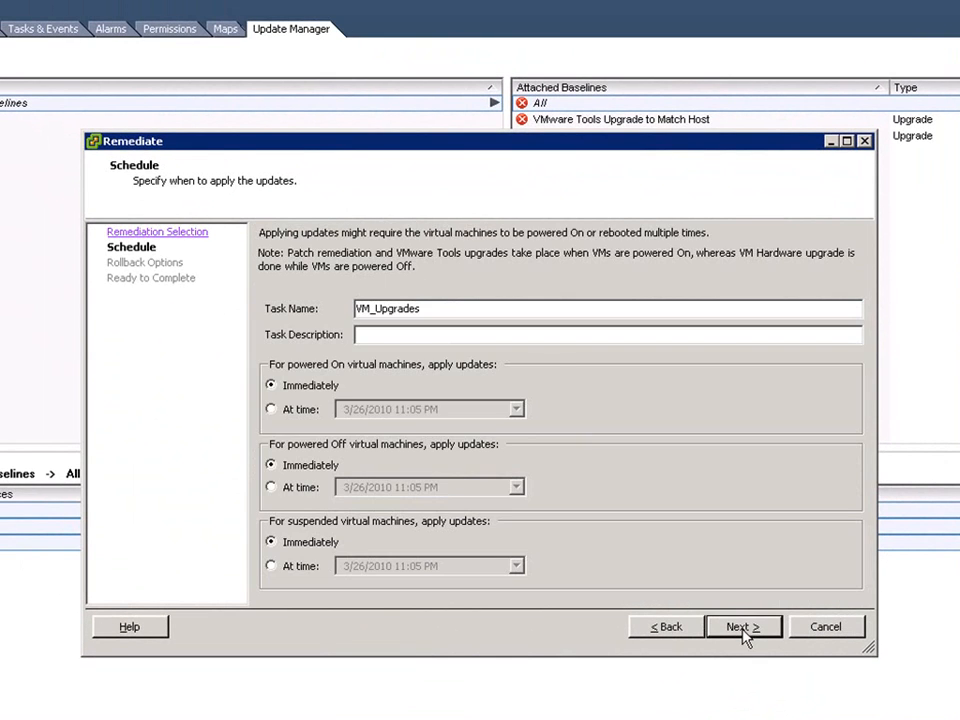
{"action": "left_click", "coordinate": [743, 627]}
{"action": "left_click", "coordinate": [310, 316]}
{"action": "left_click", "coordinate": [323, 566]}
{"action": "left_click", "coordinate": [740, 627]}
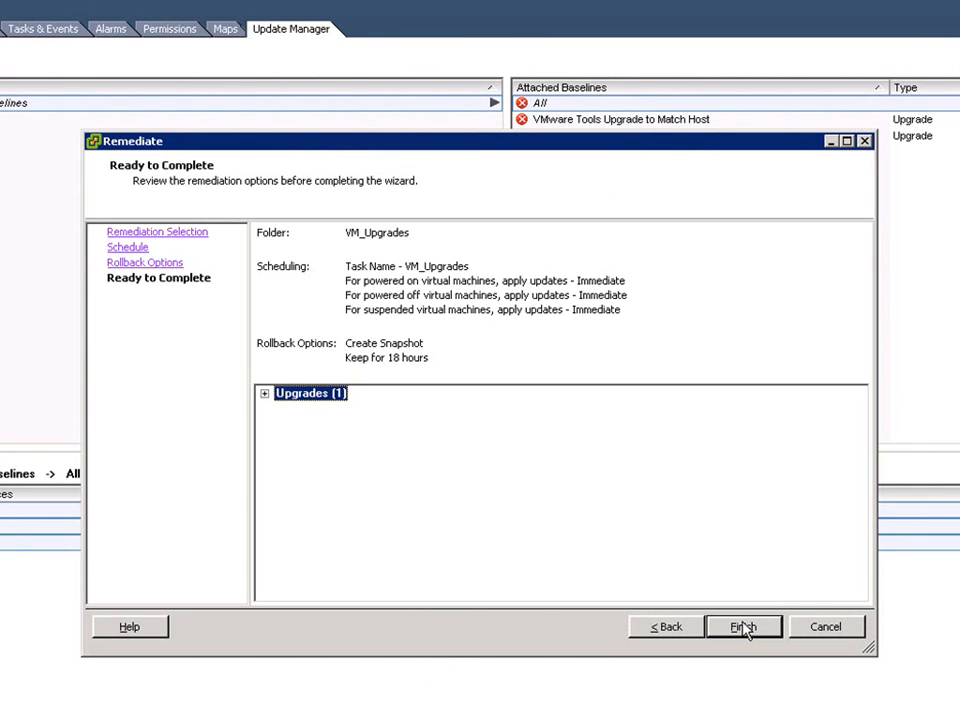
{"action": "left_click", "coordinate": [743, 627]}
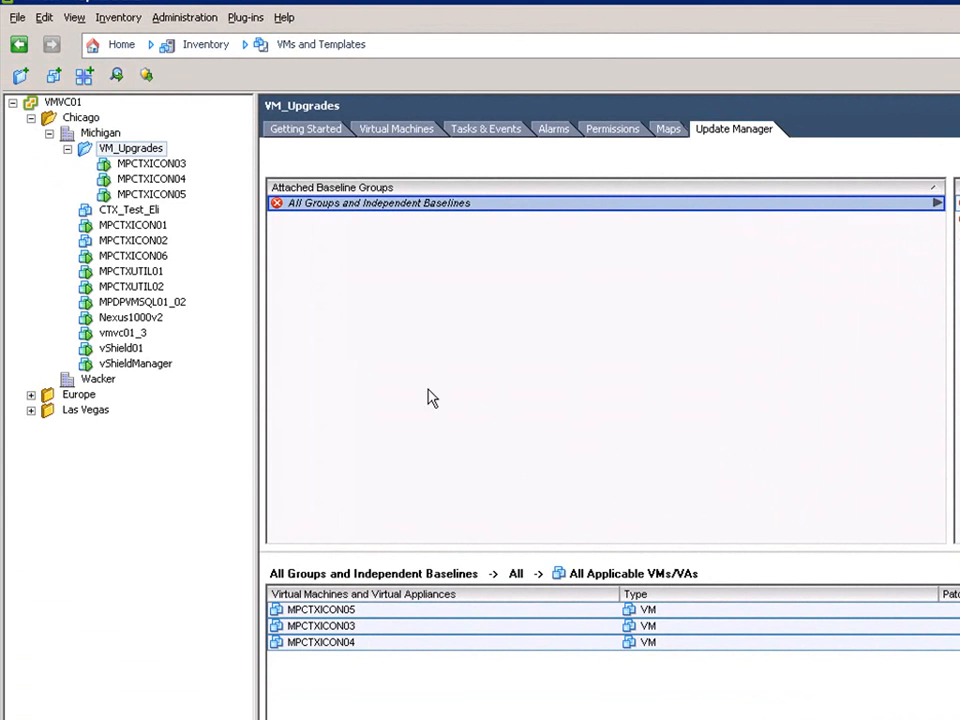
Open the console of MPCTXUTIL01 and log on to its Windows Server guest.
{"action": "right_click", "coordinate": [137, 277]}
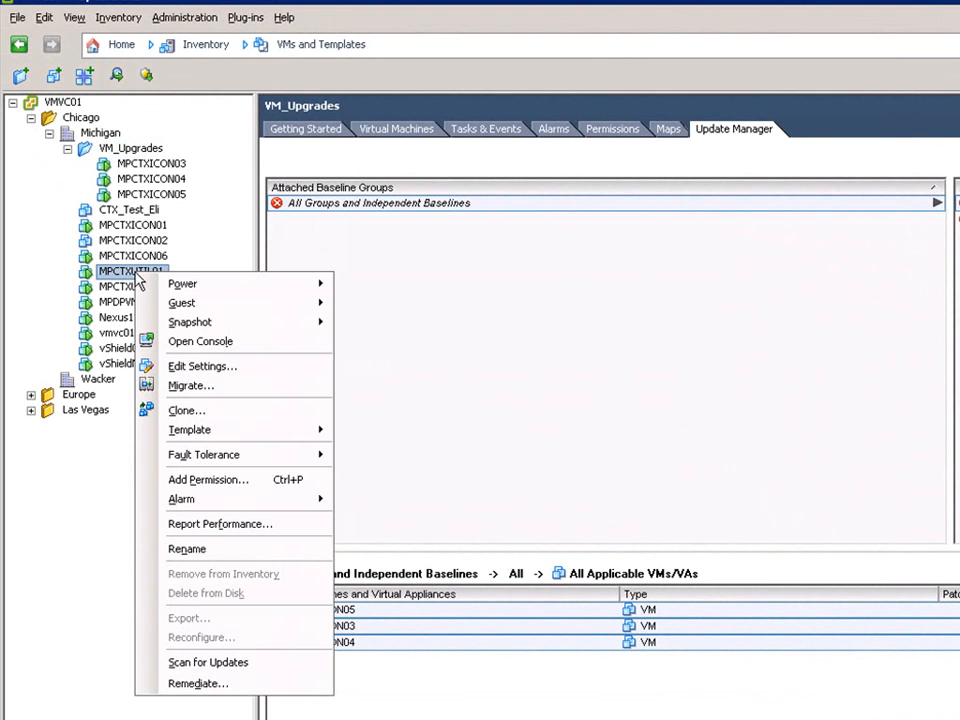
{"action": "left_click", "coordinate": [190, 341]}
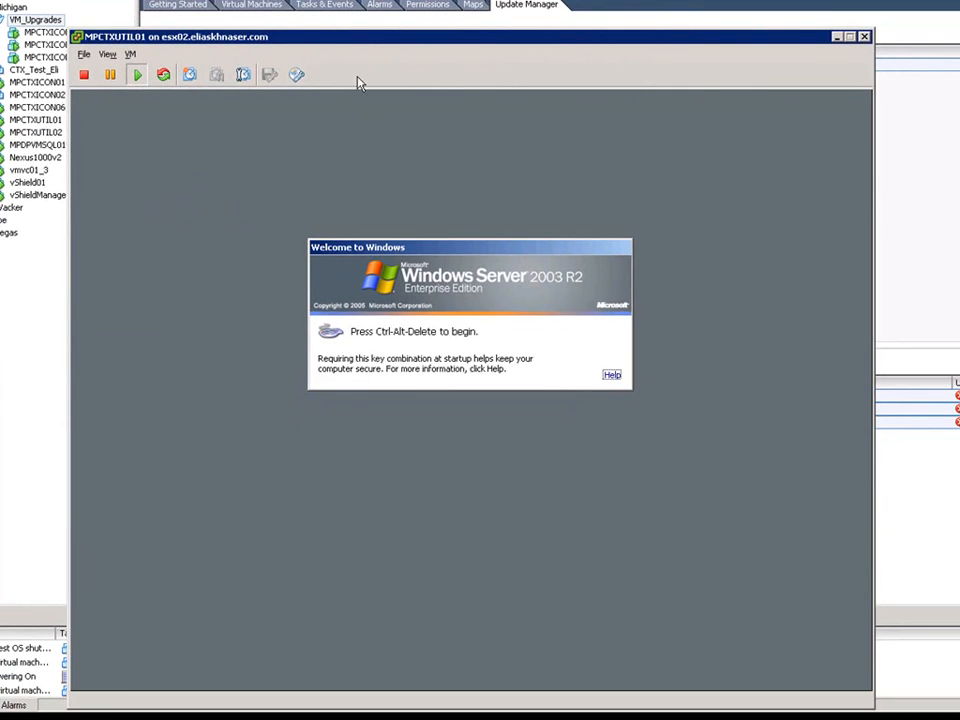
{"action": "left_click_drag", "start_coordinate": [368, 38], "coordinate": [391, 0]}
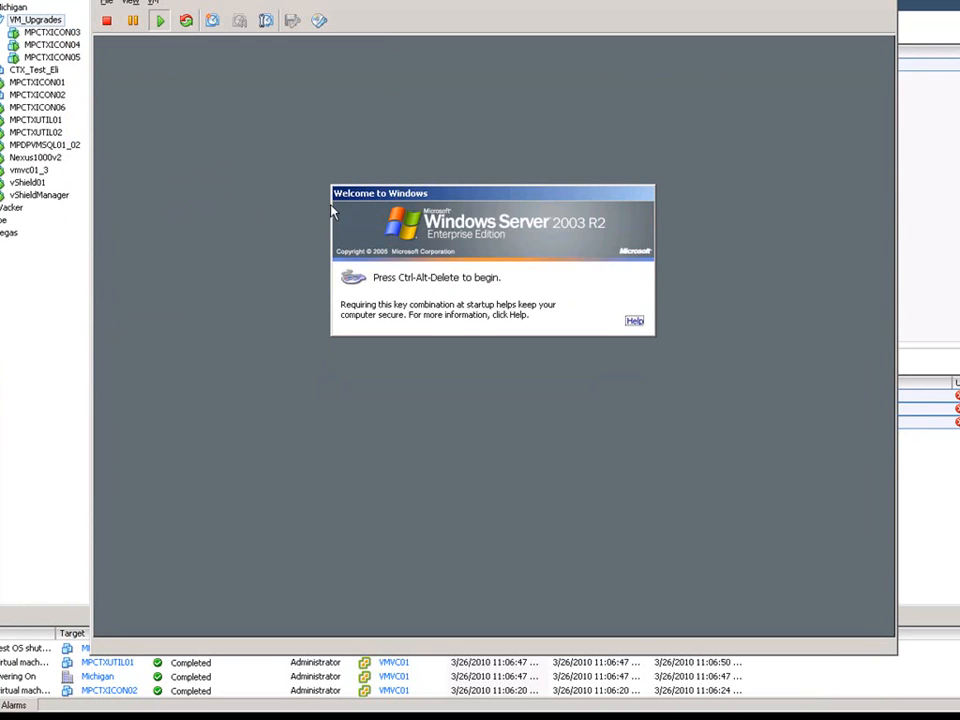
{"action": "left_click", "coordinate": [285, 345]}
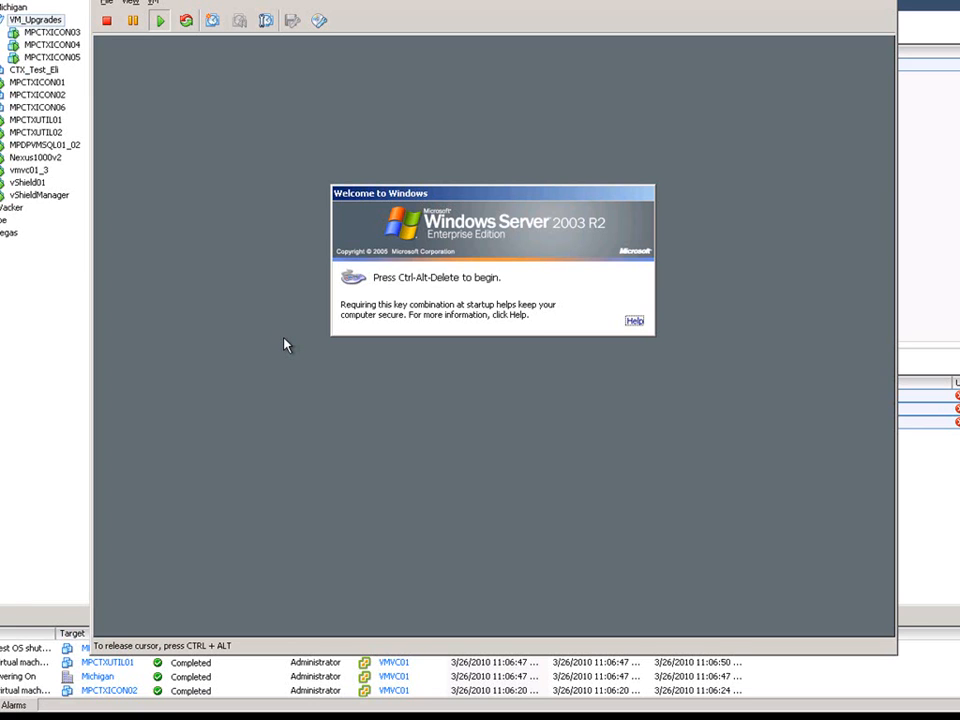
{"action": "key", "text": "ctrl+alt+Insert"}
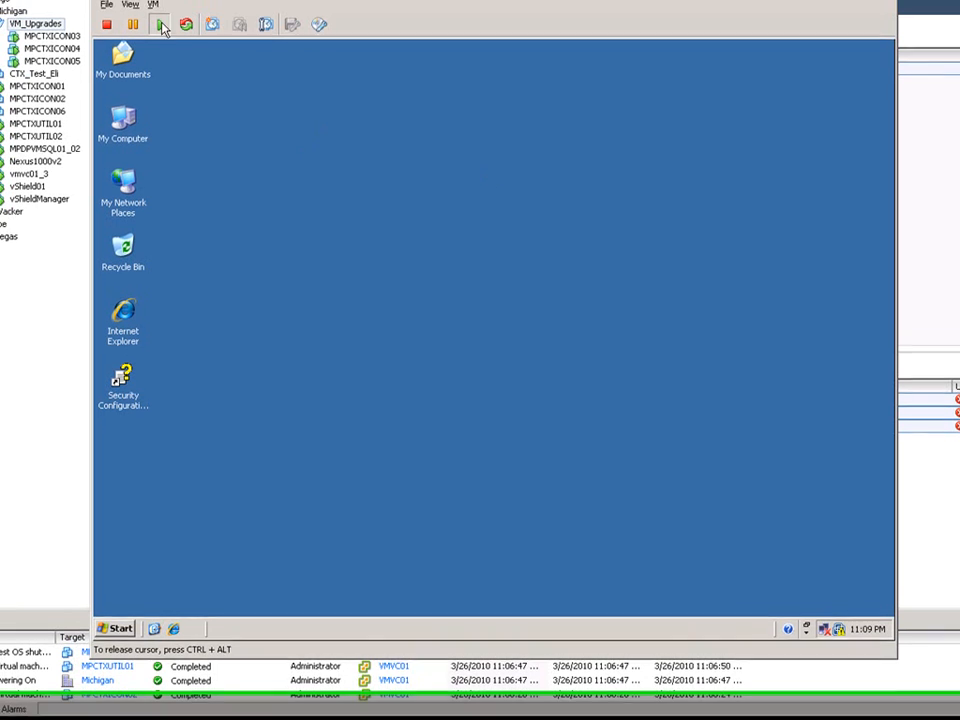
Start an Automatic Tools Upgrade of VMware Tools on MPCTXUTIL01 without advanced options.
{"action": "left_click", "coordinate": [153, 2]}
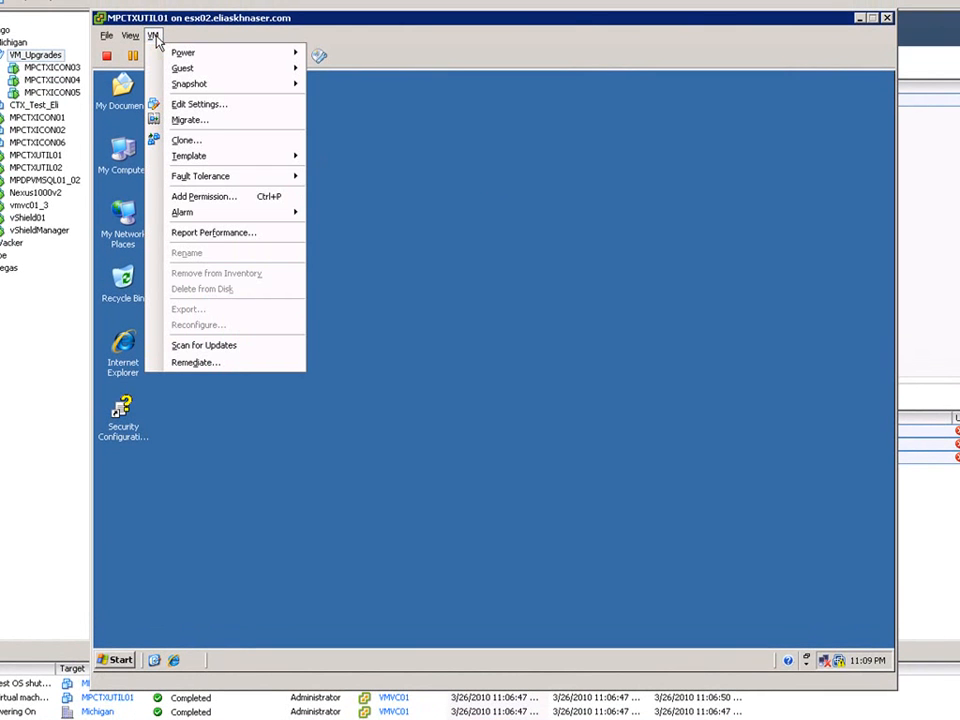
{"action": "mouse_move", "coordinate": [258, 70]}
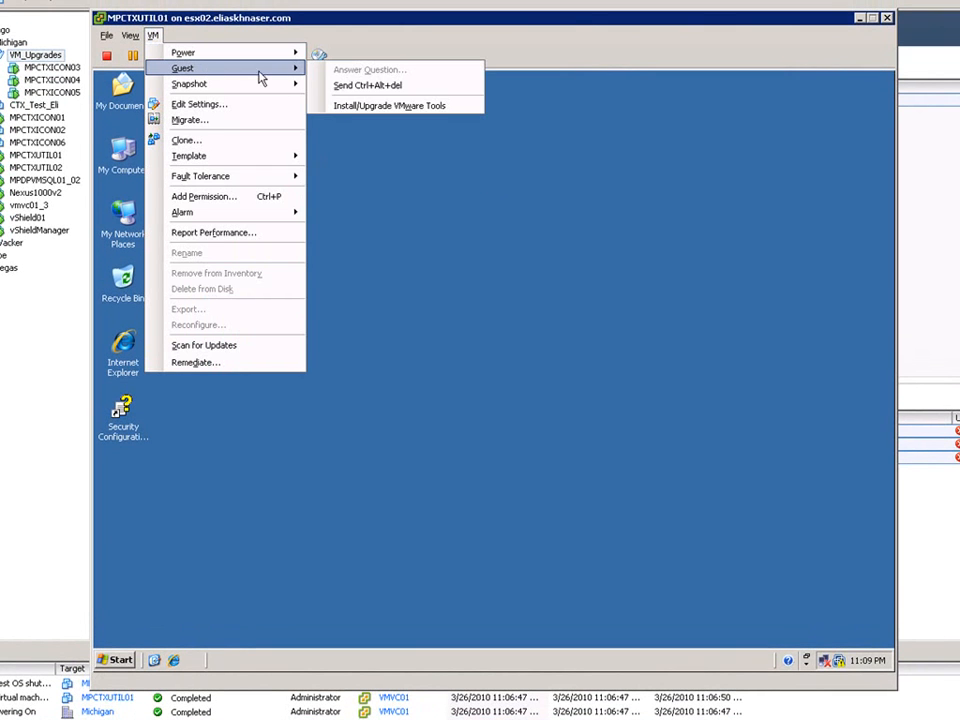
{"action": "left_click", "coordinate": [357, 106]}
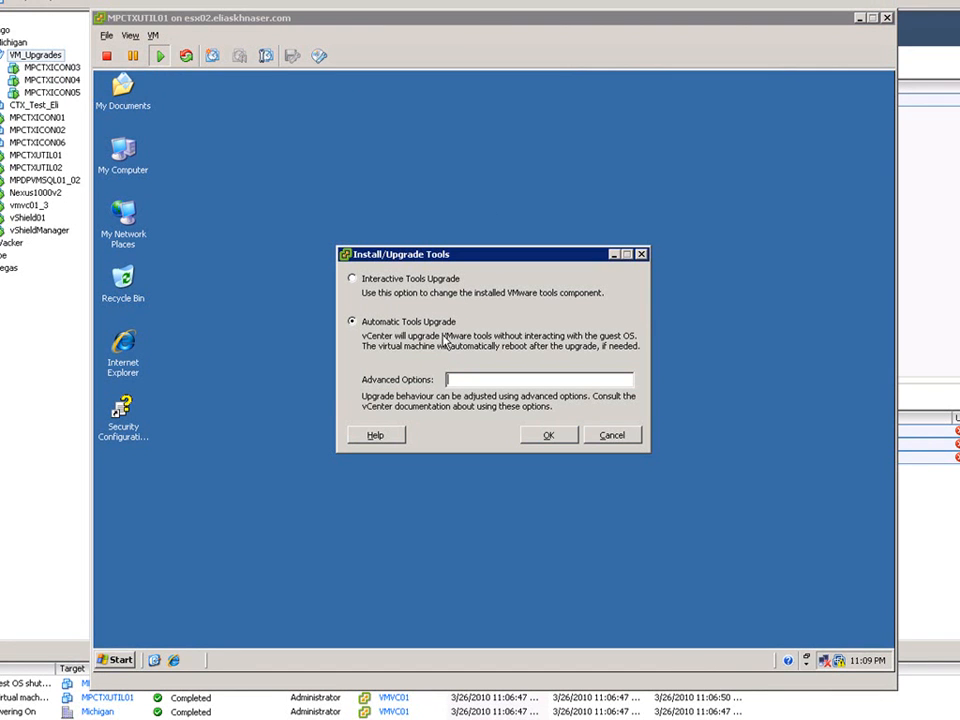
{"action": "left_click", "coordinate": [548, 436]}
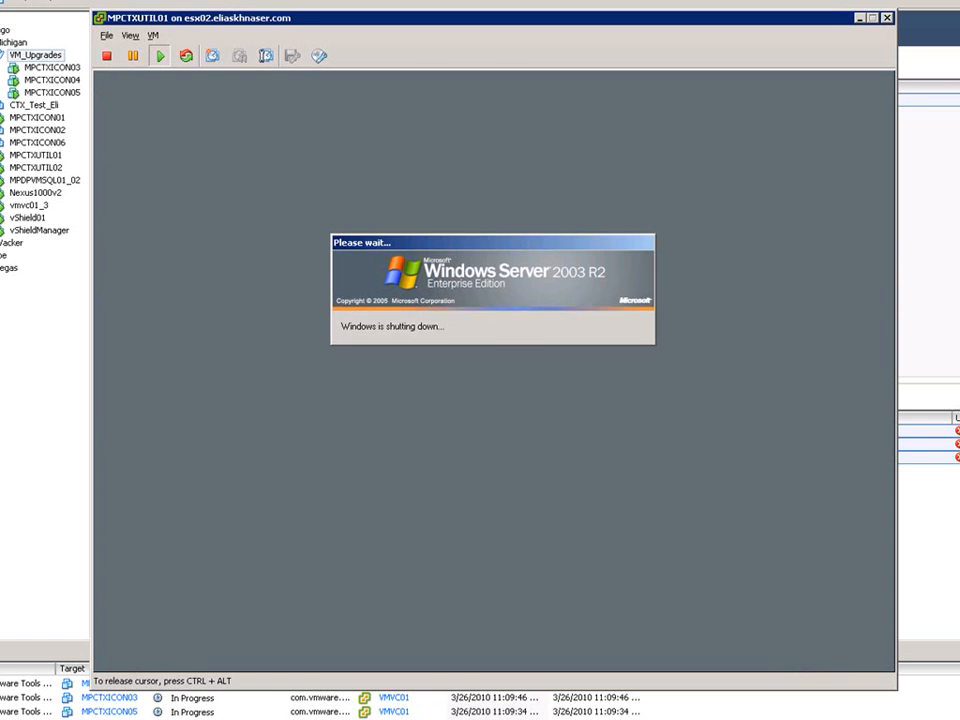
Close the MPCTXUTIL01 console and shut down the guest operating system of that virtual machine.
{"action": "key", "text": "ctrl+alt"}
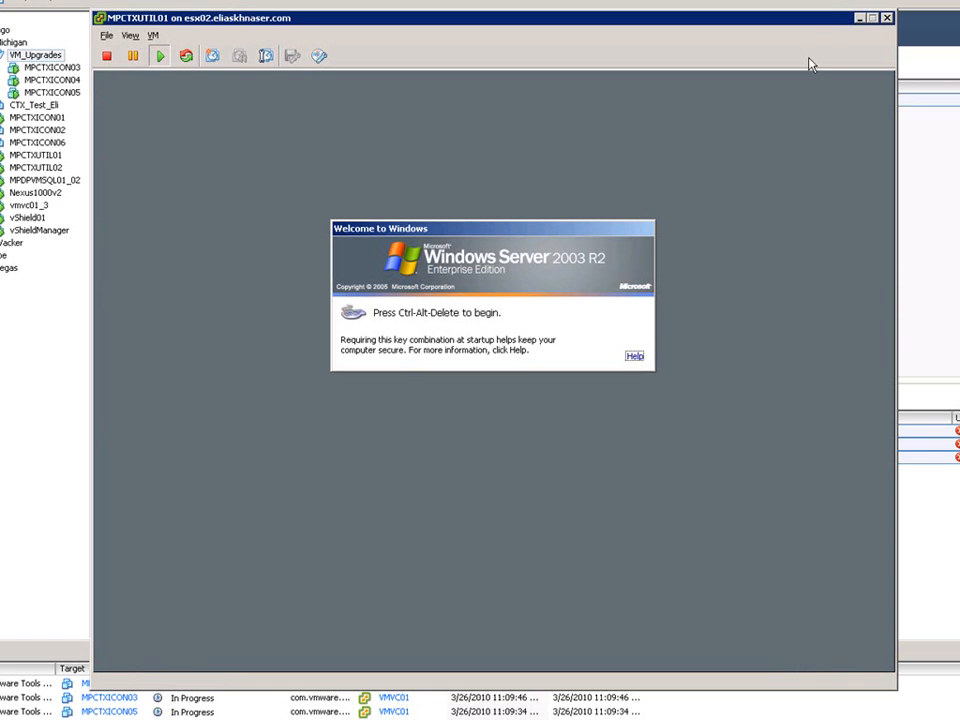
{"action": "left_click", "coordinate": [887, 20]}
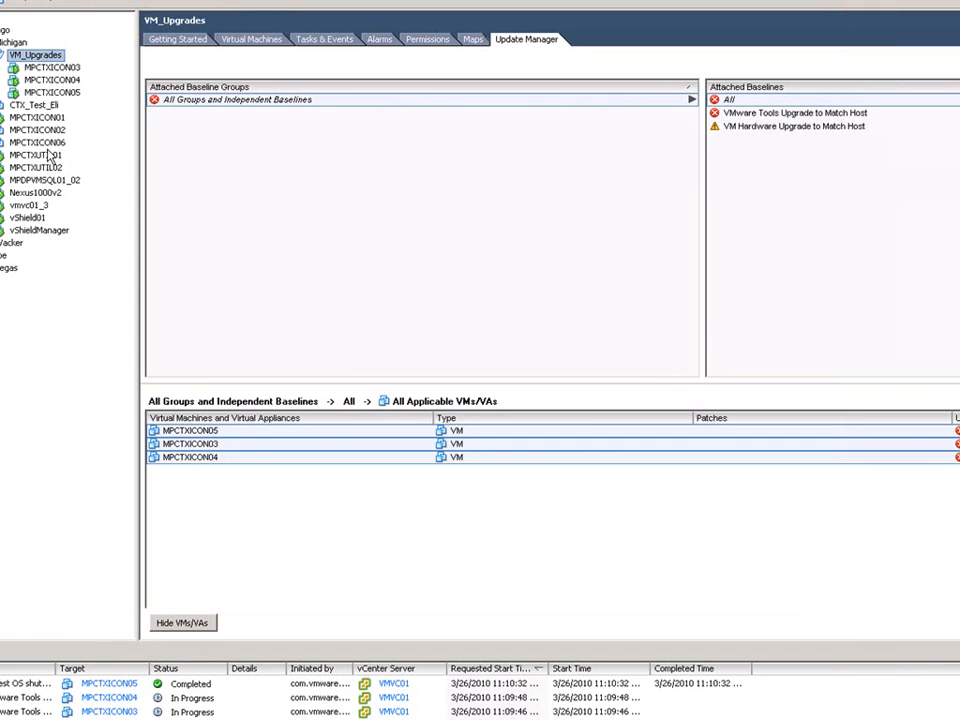
{"action": "right_click", "coordinate": [55, 158]}
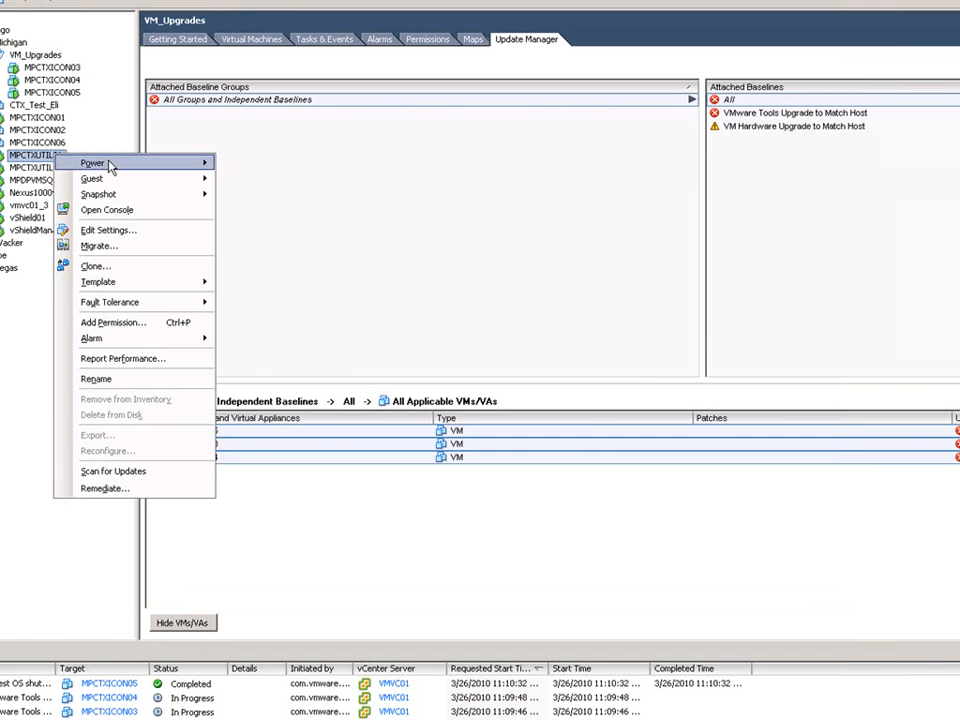
{"action": "mouse_move", "coordinate": [114, 163]}
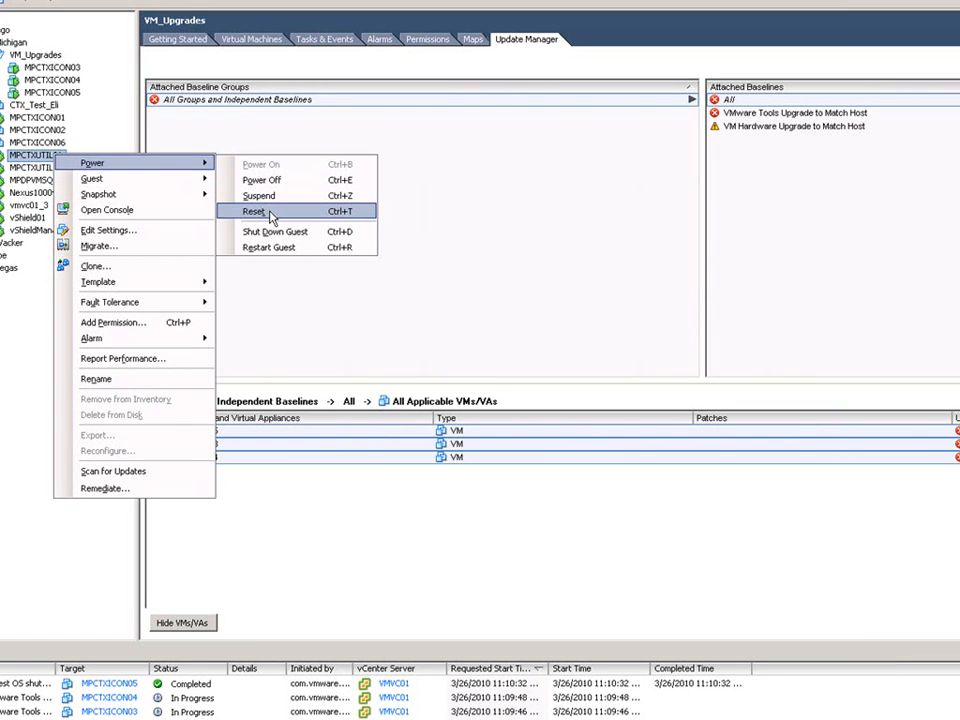
{"action": "left_click", "coordinate": [315, 234]}
{"action": "left_click", "coordinate": [649, 379]}
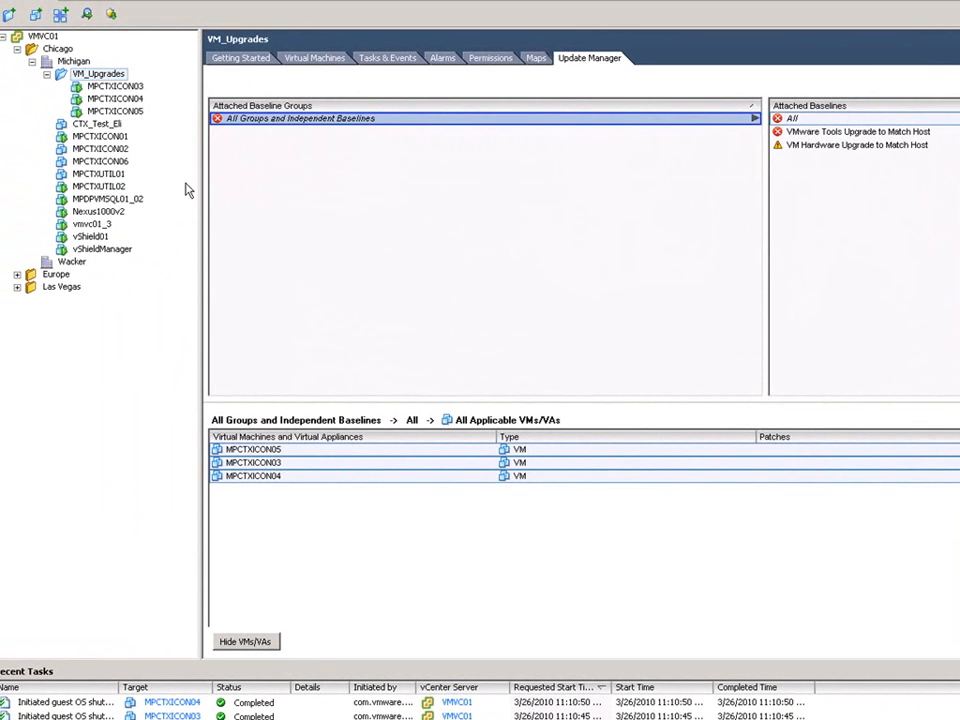
Upgrade the virtual hardware of MPCTXUTIL01, accepting the irreversible change, and power the virtual machine back on.
{"action": "right_click", "coordinate": [118, 177]}
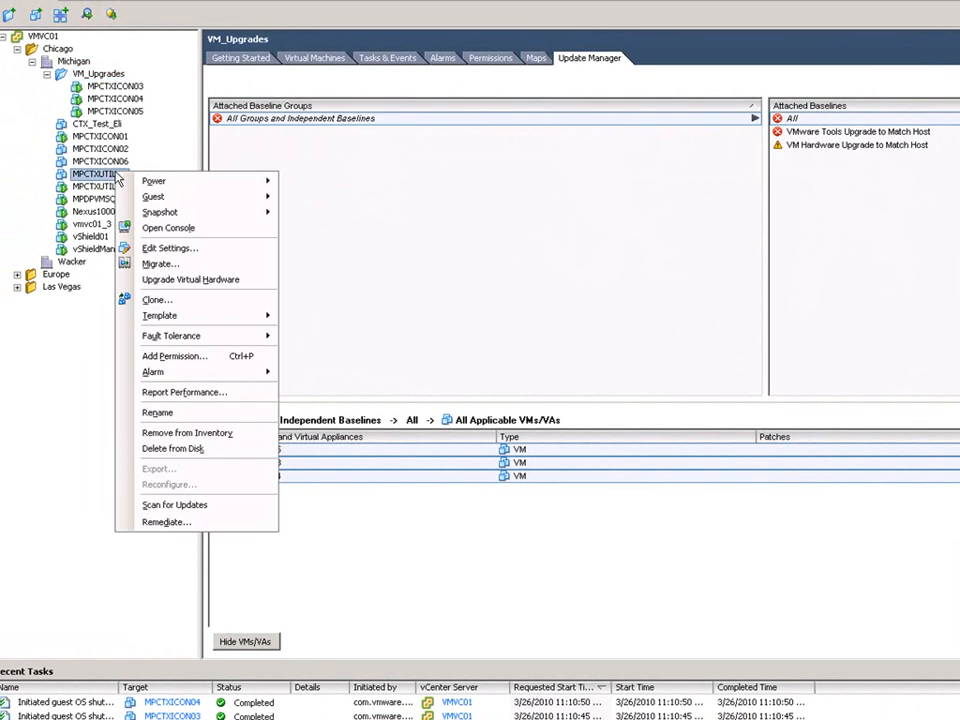
{"action": "left_click", "coordinate": [181, 280]}
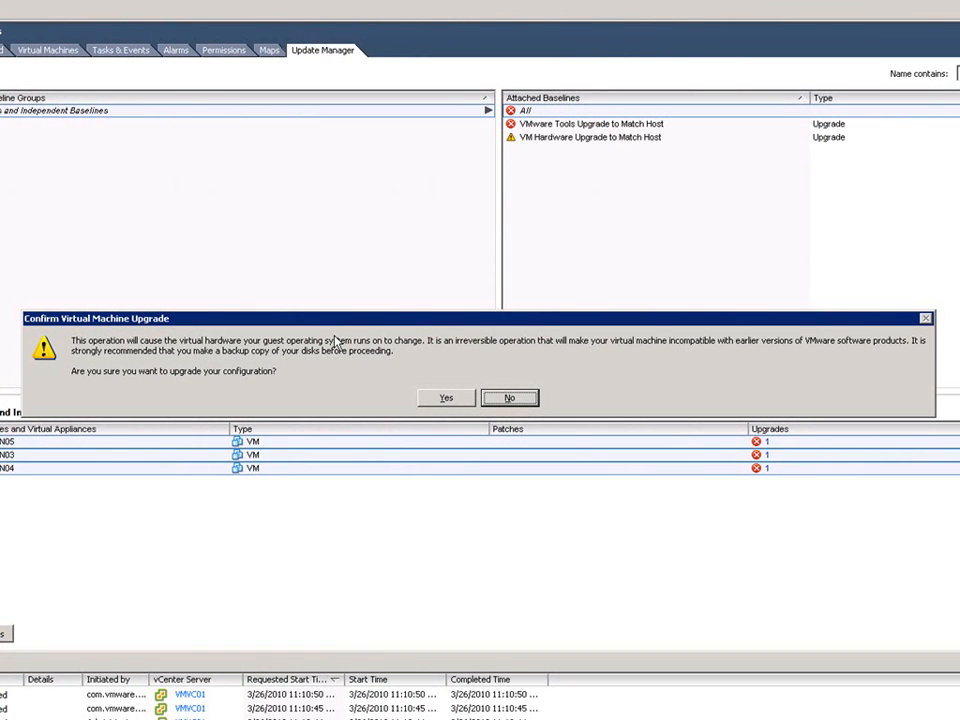
{"action": "left_click", "coordinate": [445, 398]}
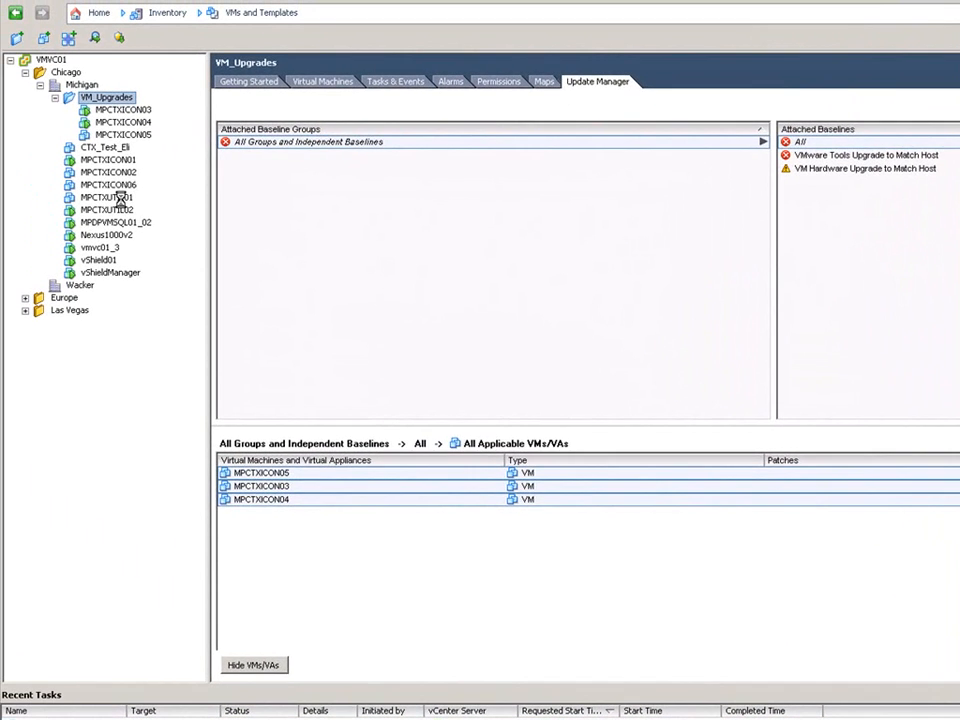
{"action": "left_click", "coordinate": [106, 197]}
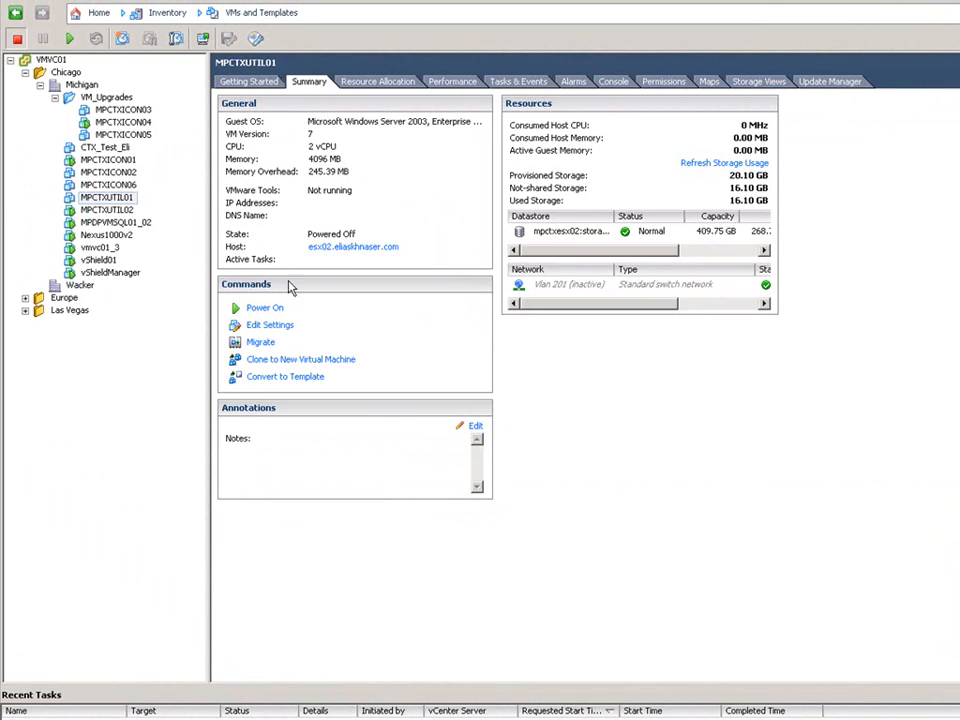
{"action": "left_click", "coordinate": [254, 310]}
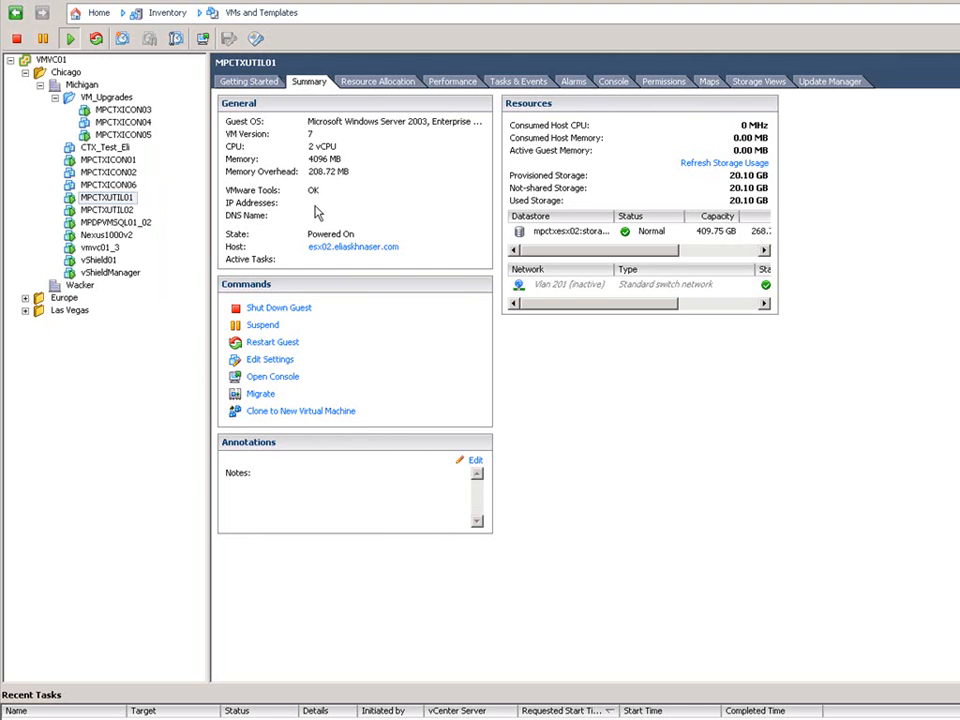
Remediate all VMs in VM_Upgrades with the VM Hardware Upgrade to Match Host baseline, keeping snapshots with memory for 18 hours.
{"action": "left_click", "coordinate": [107, 97]}
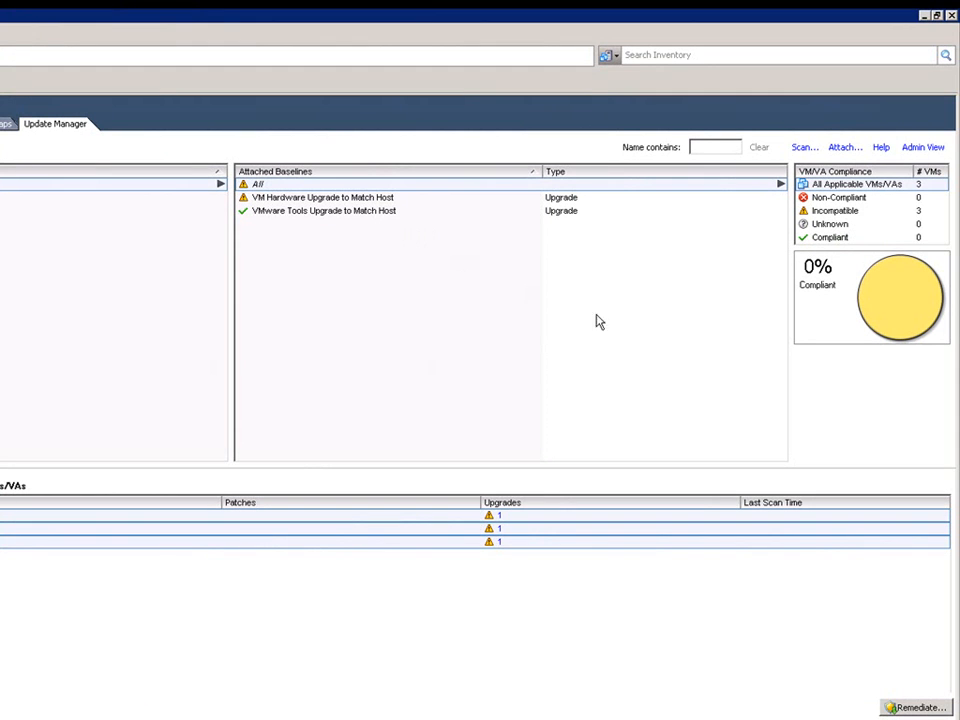
{"action": "mouse_move", "coordinate": [880, 336]}
{"action": "left_click", "coordinate": [886, 705]}
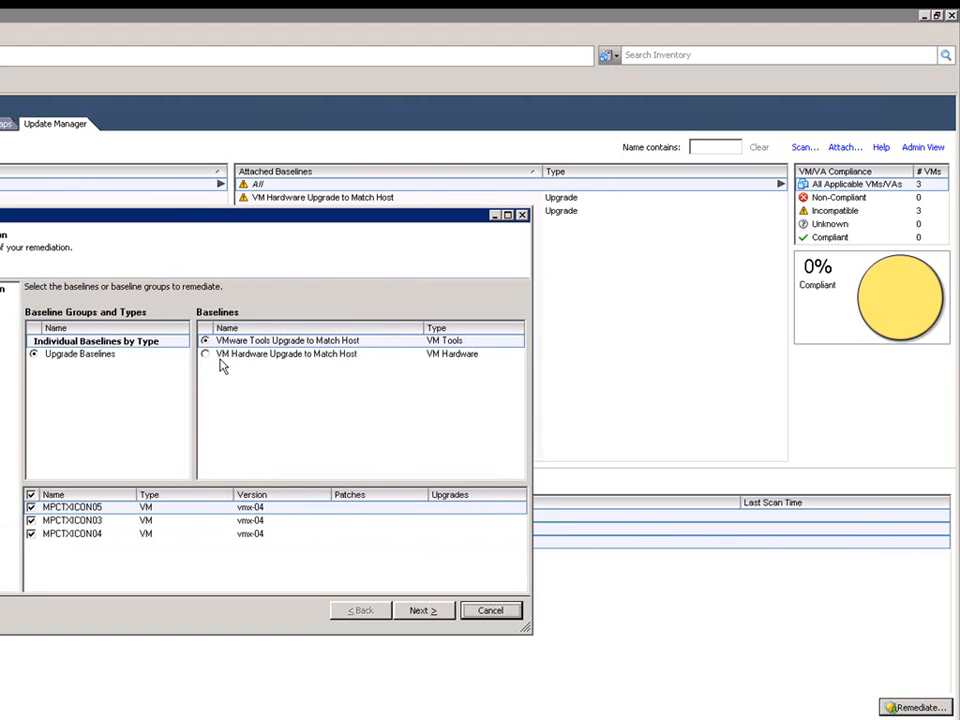
{"action": "left_click", "coordinate": [205, 355]}
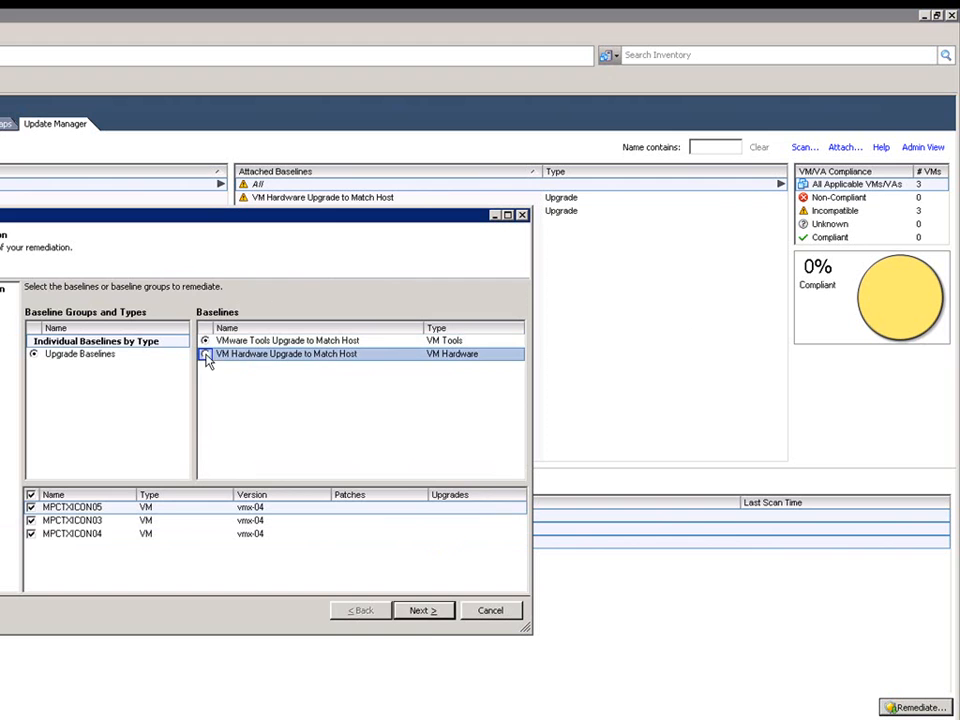
{"action": "left_click", "coordinate": [427, 612]}
{"action": "left_click", "coordinate": [430, 611]}
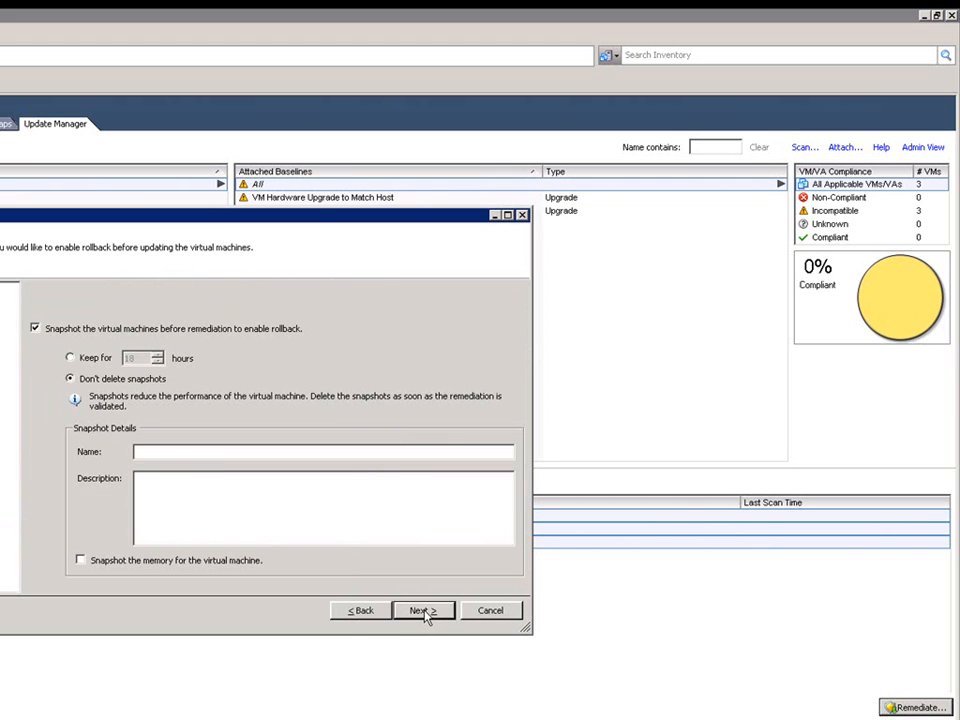
{"action": "left_click", "coordinate": [71, 358]}
{"action": "left_click", "coordinate": [100, 565]}
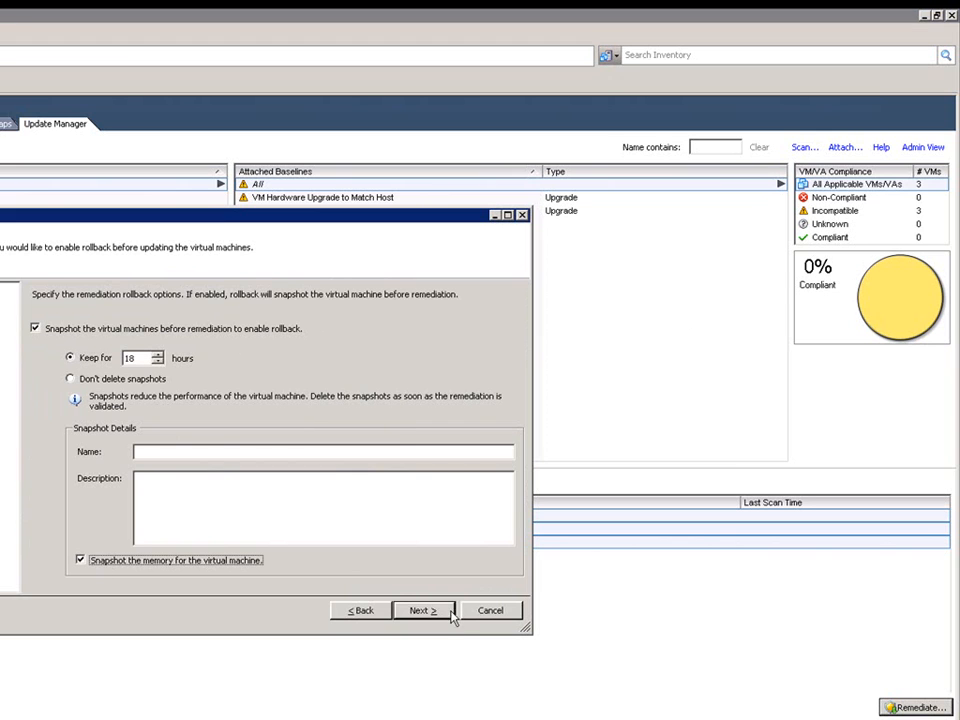
{"action": "left_click", "coordinate": [419, 612]}
{"action": "left_click", "coordinate": [420, 612]}
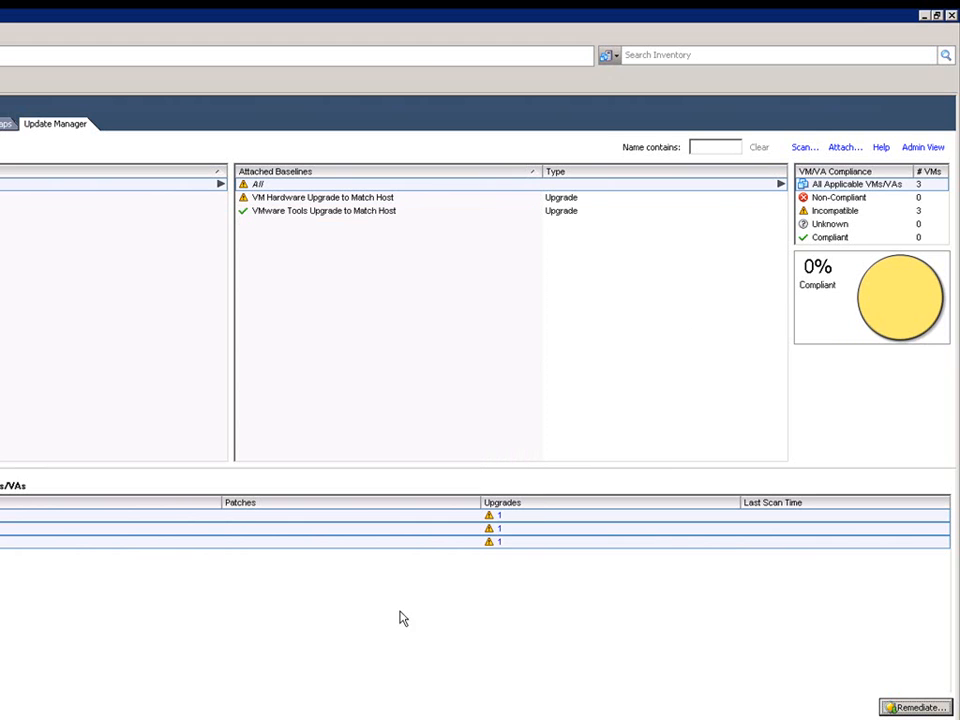